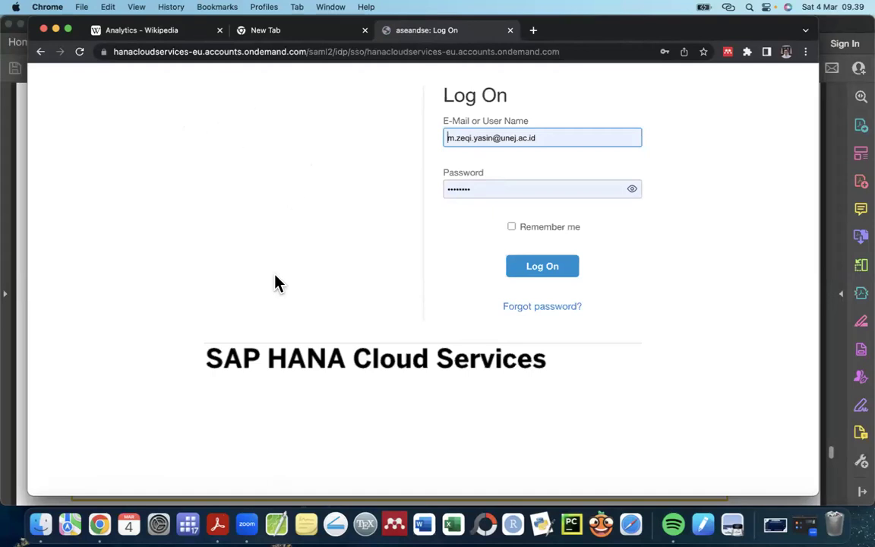
Bring the presentation PDF forward in Acrobat Reader and page back toward the SAC sign-in links slide.
left_click(218, 522)
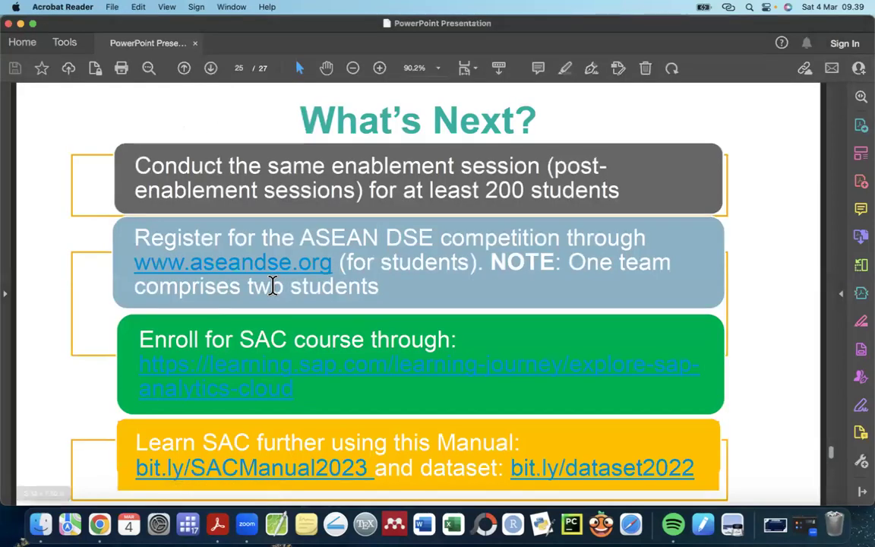
key("Left")
key("Left")
key("Right")
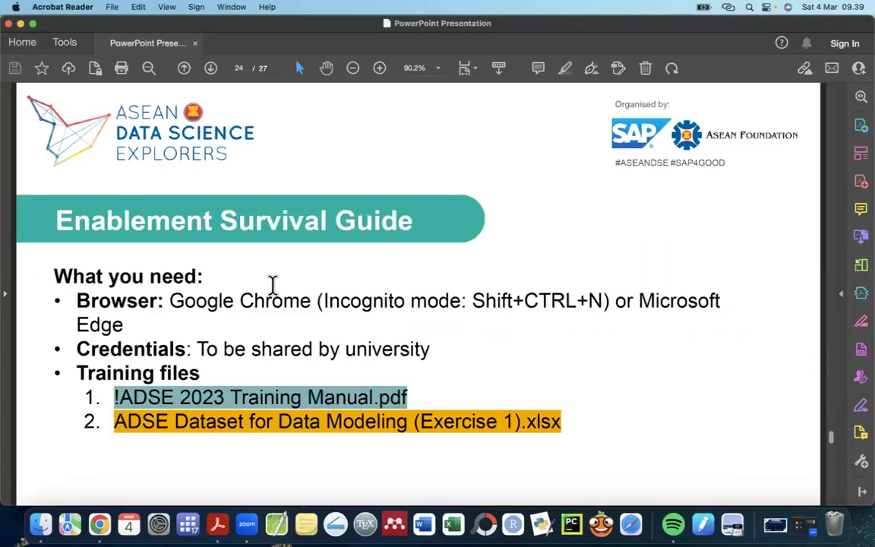
key("Left")
key("Left")
key("Left")
key("Left")
key("Left")
key("Left")
key("Left")
key("Left")
key("Left")
key("Left")
key("Left")
key("Left")
key("Left")
key("Left")
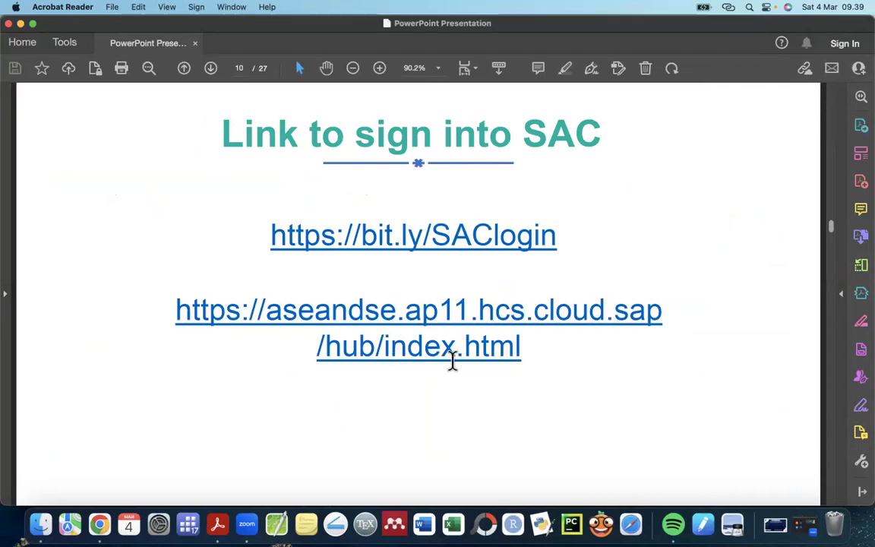
Follow the aseandse sign-in link, close the duplicate Log On tab and log on with the autofilled credentials.
left_click(410, 321)
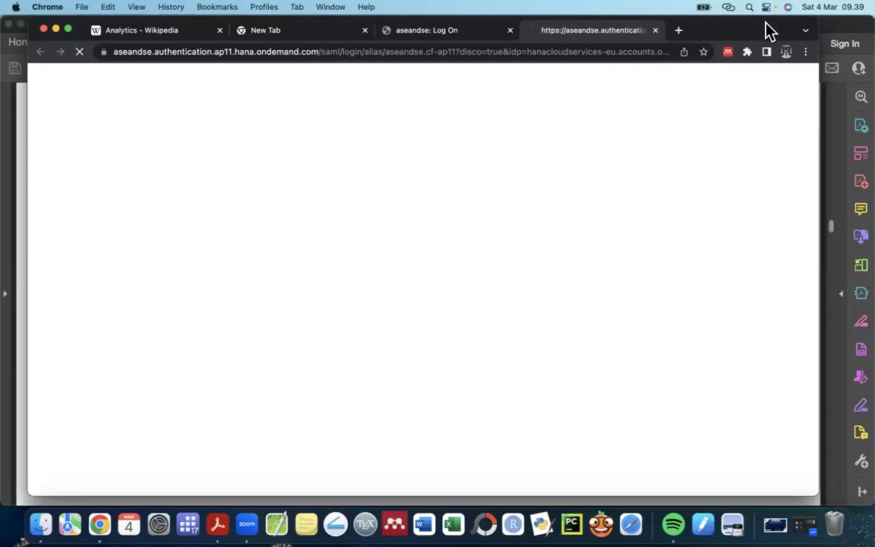
left_click_drag(35, 27, 30, 83)
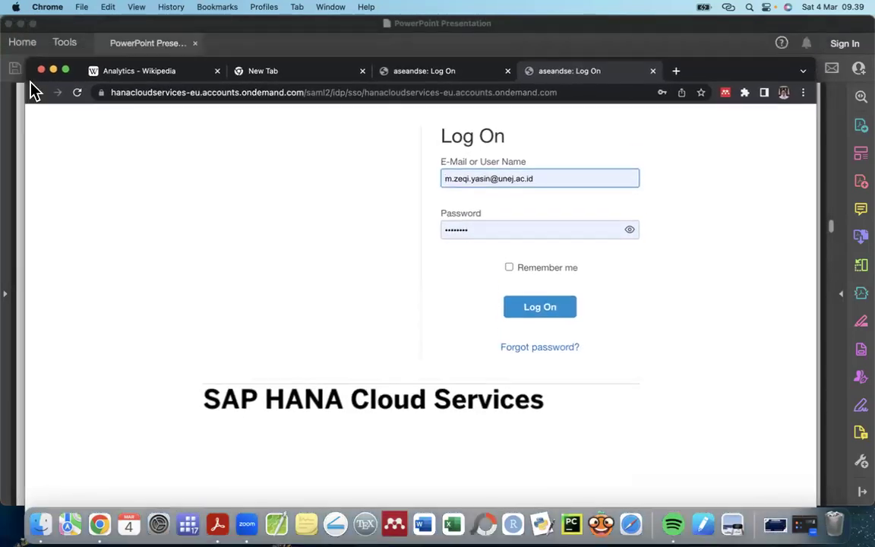
left_click(507, 71)
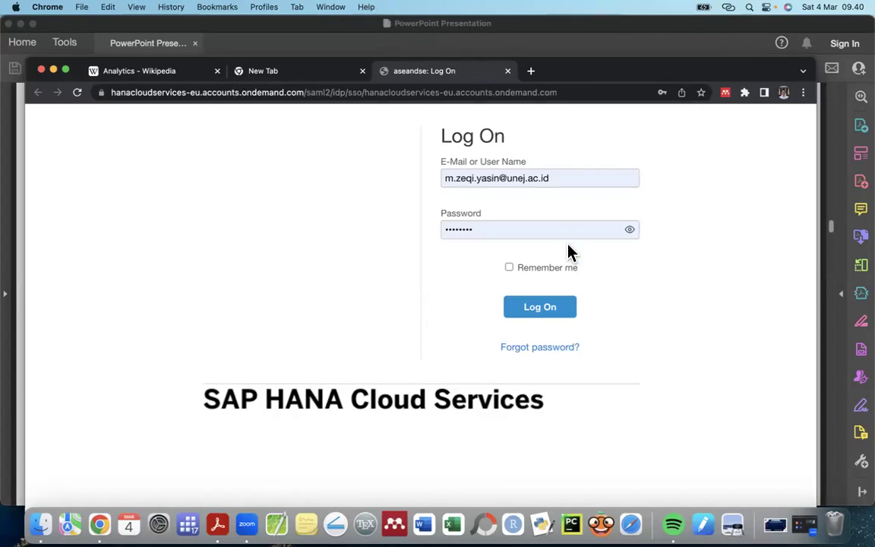
left_click(548, 310)
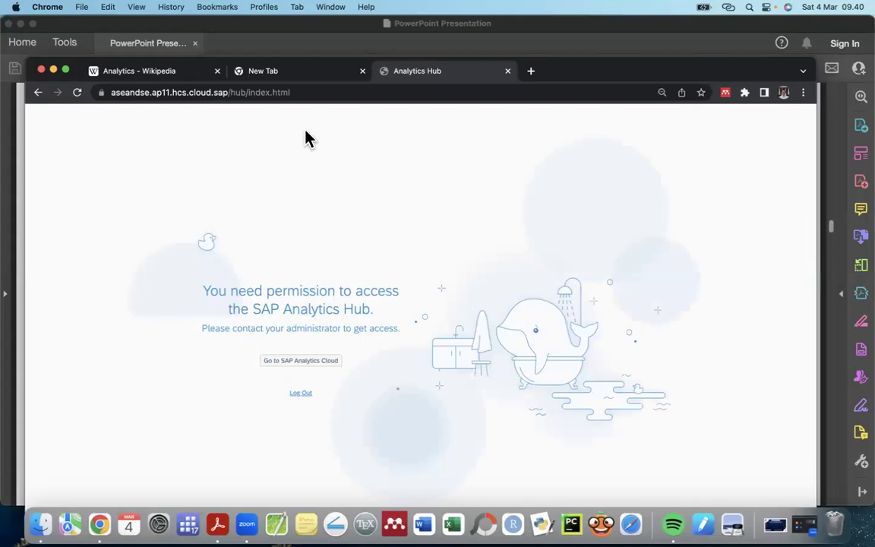
Reload and close the Analytics Hub tab, then open SAP Analytics Cloud from the 'sa' address suggestion.
left_click(303, 91)
key("Return")
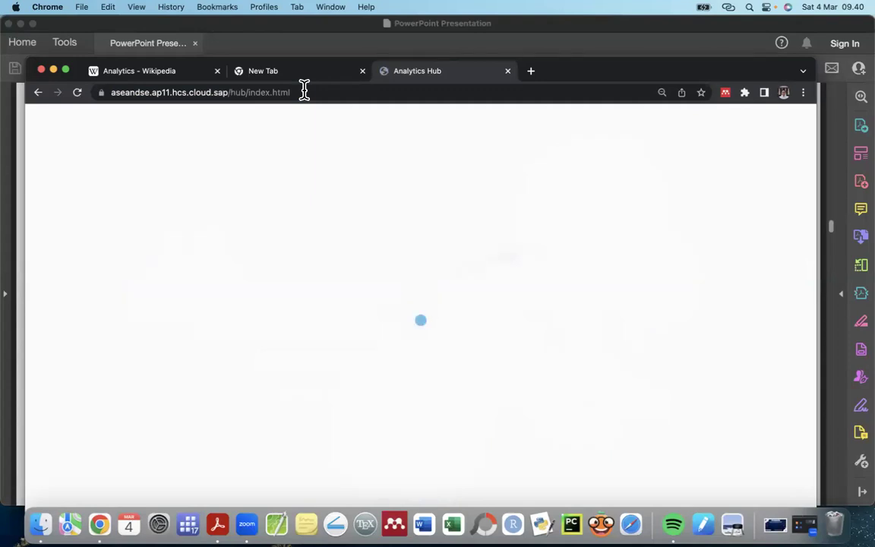
left_click(507, 71)
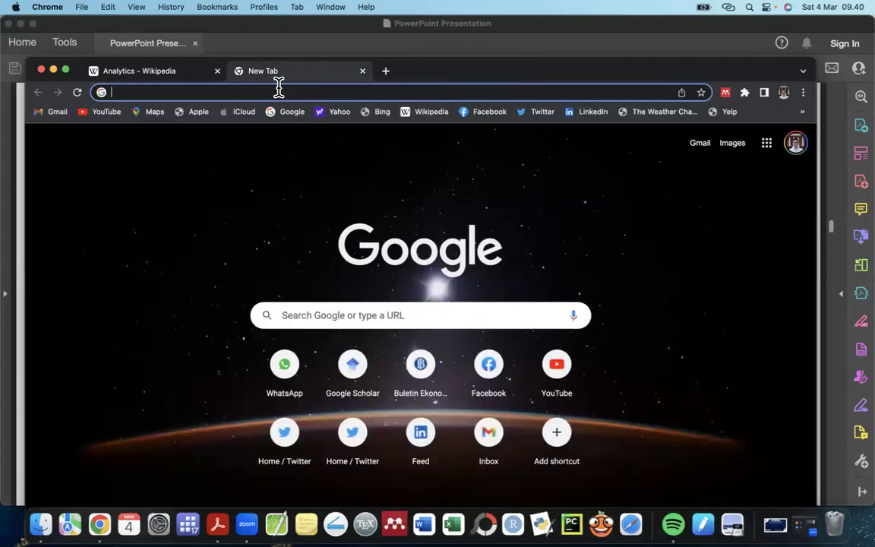
type("sa")
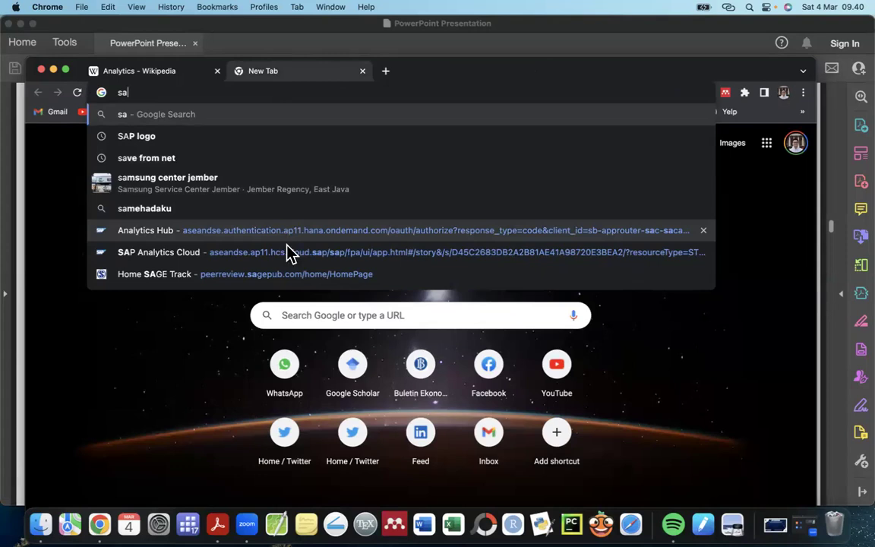
left_click(287, 250)
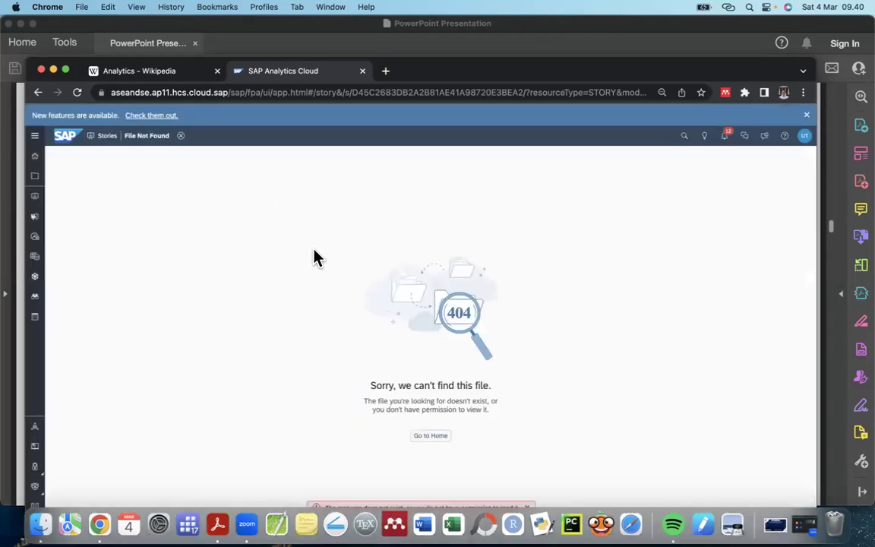
left_click(34, 156)
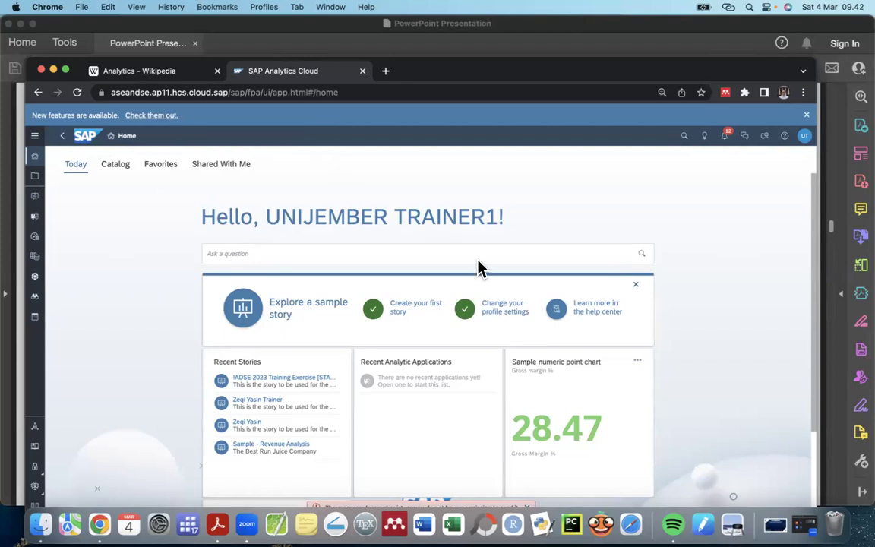
scroll(479, 262, "down", 1)
scroll(478, 260, "up", 1)
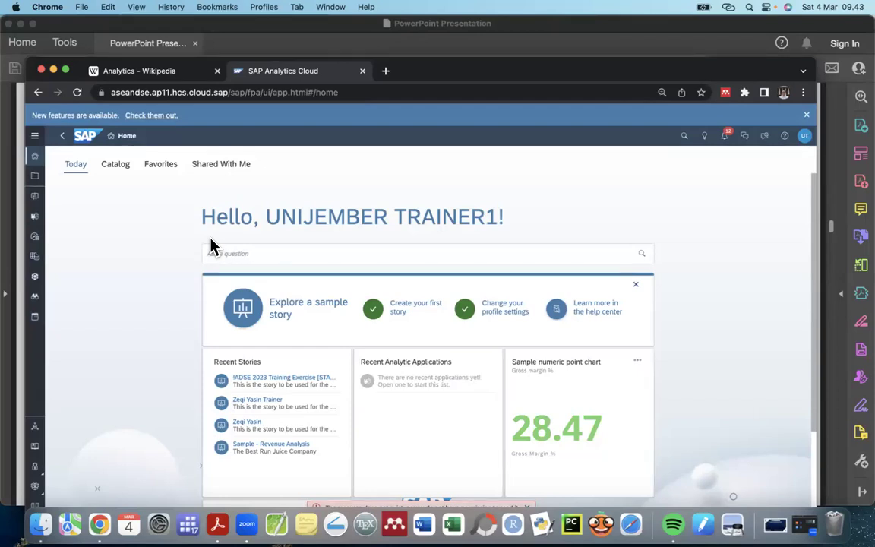
scroll(212, 246, "down", 1)
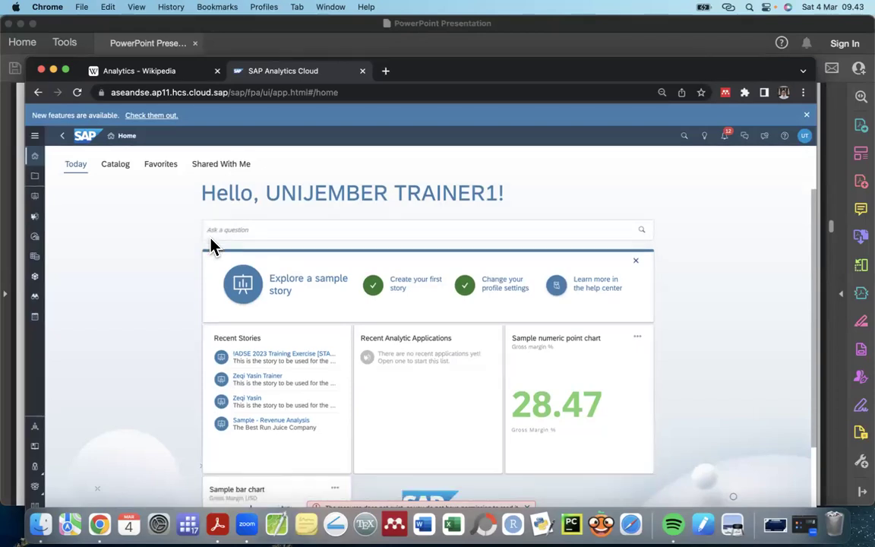
left_click(35, 136)
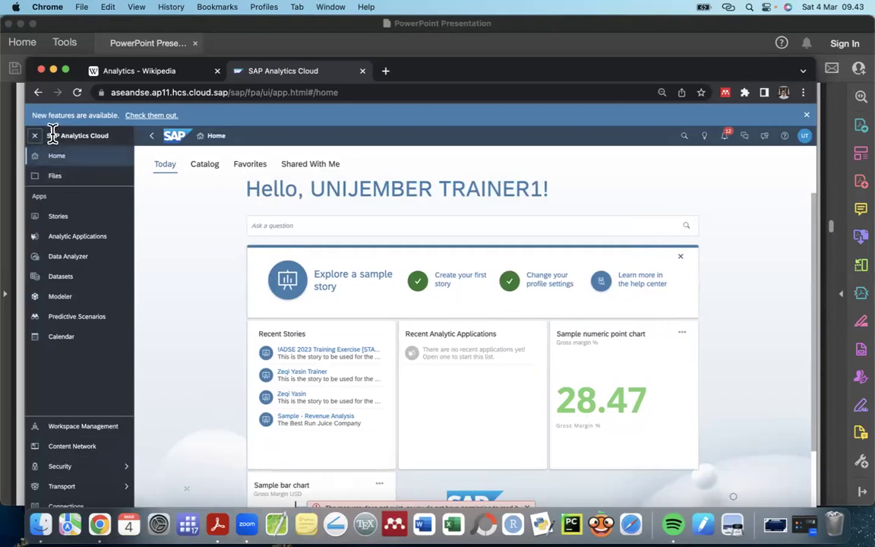
left_click(35, 137)
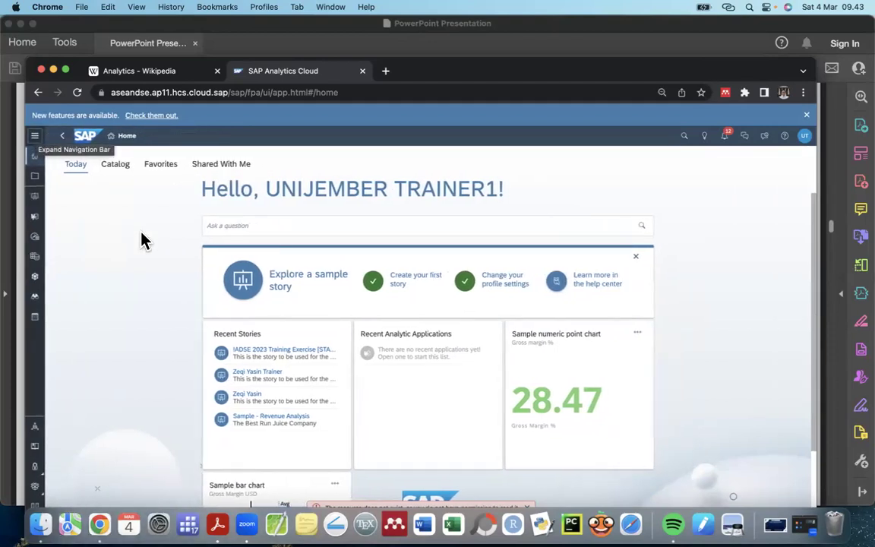
scroll(174, 278, "down", 1)
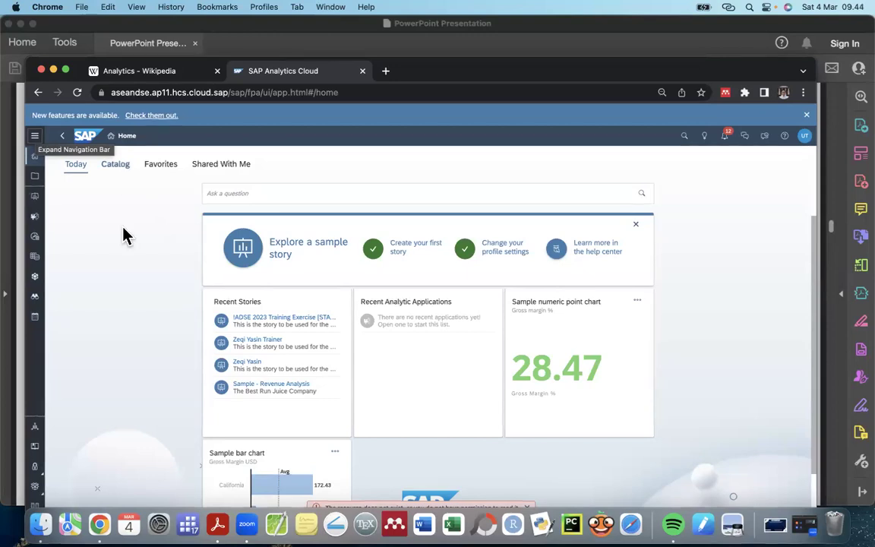
In the Catalog, star the '!ADSE 2023 Training Exercise [START HERE]' story and open it.
left_click(116, 164)
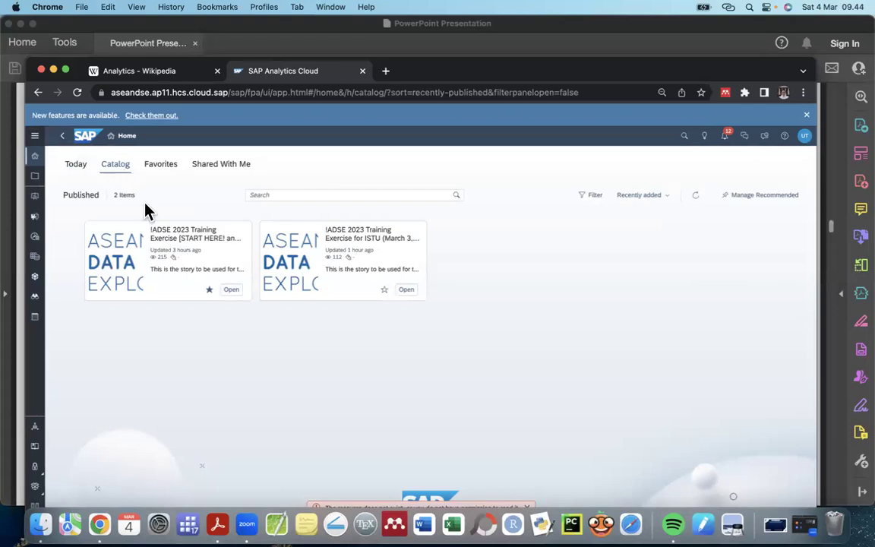
left_click(211, 291)
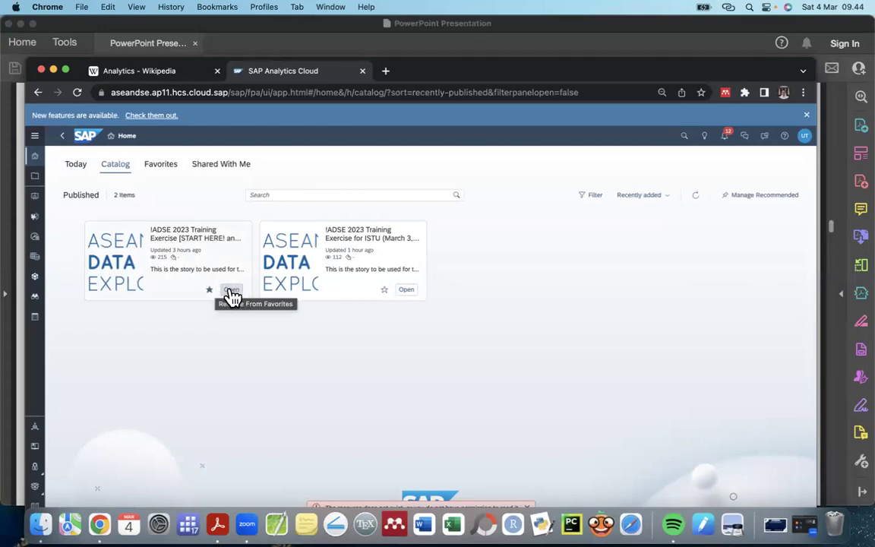
left_click(232, 293)
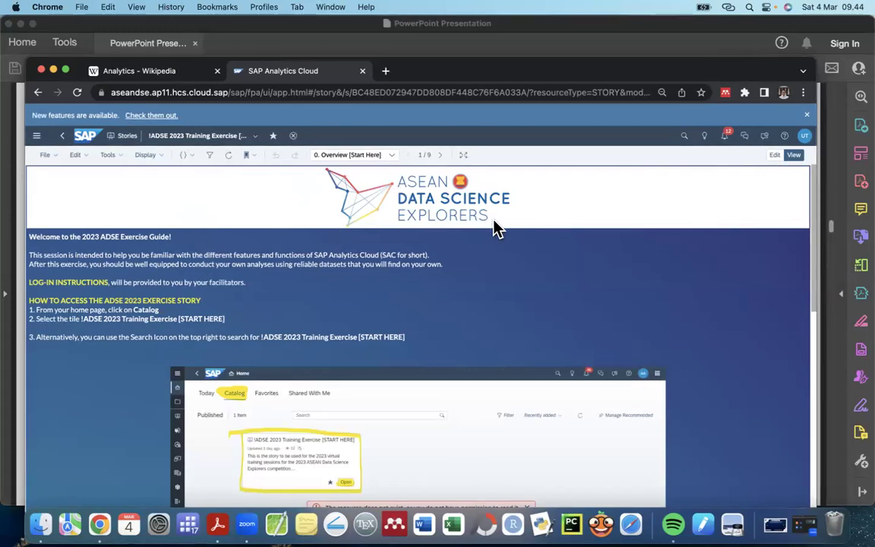
scroll(527, 253, "down", 3)
scroll(528, 253, "up", 3)
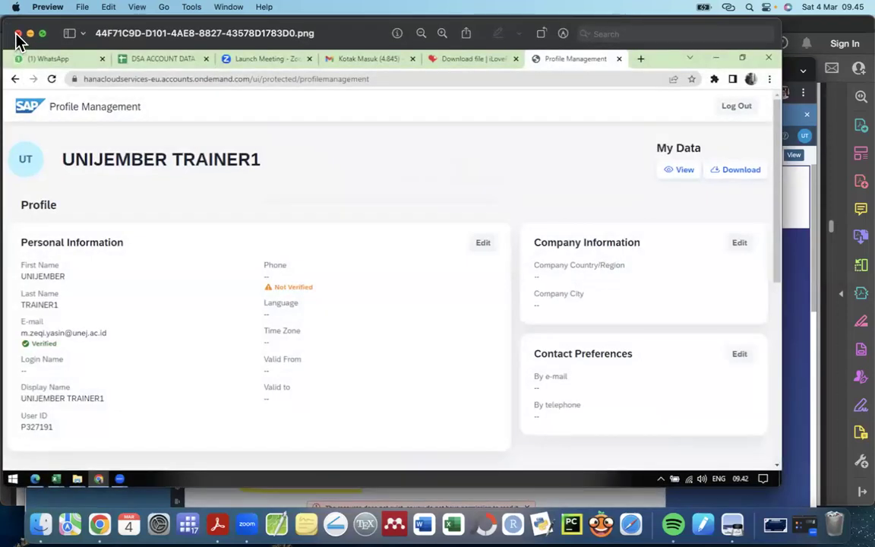
Close the profile screenshot, hide the slide deck and maximize Chrome showing the exercise story.
left_click(18, 34)
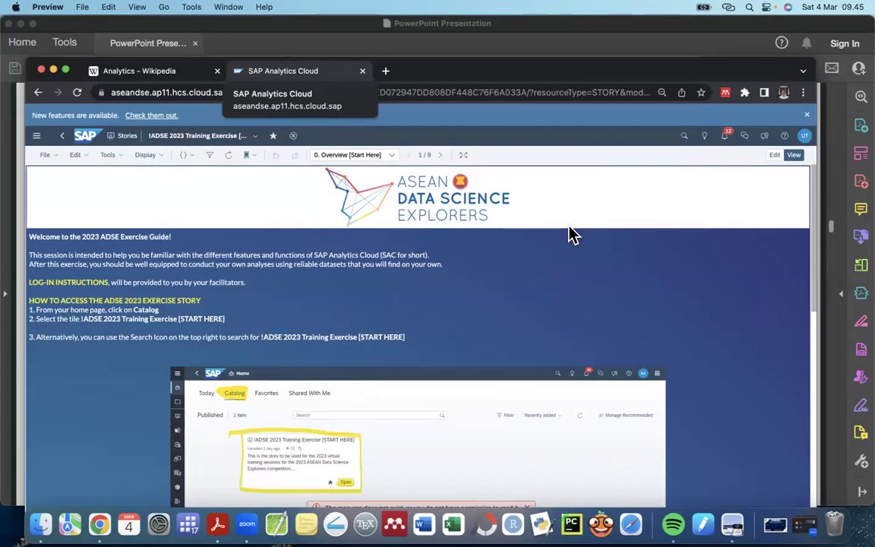
left_click(781, 27)
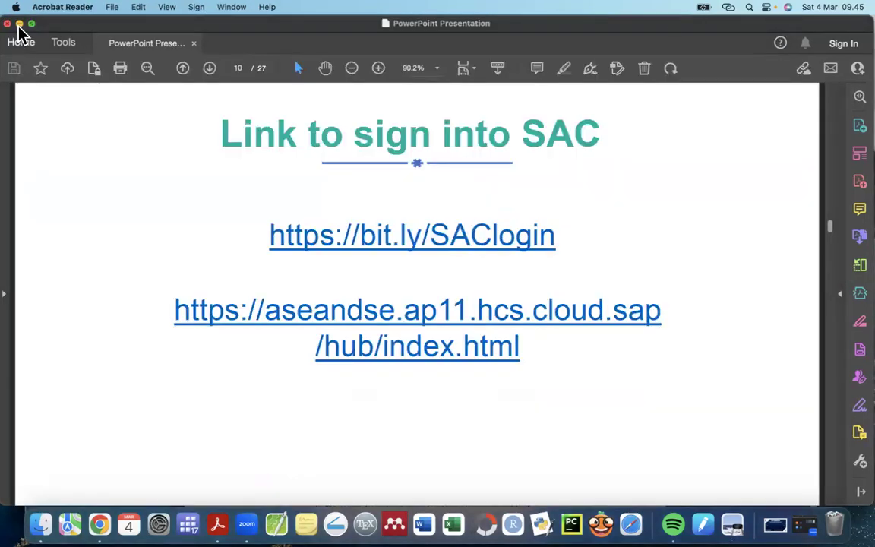
left_click(20, 24)
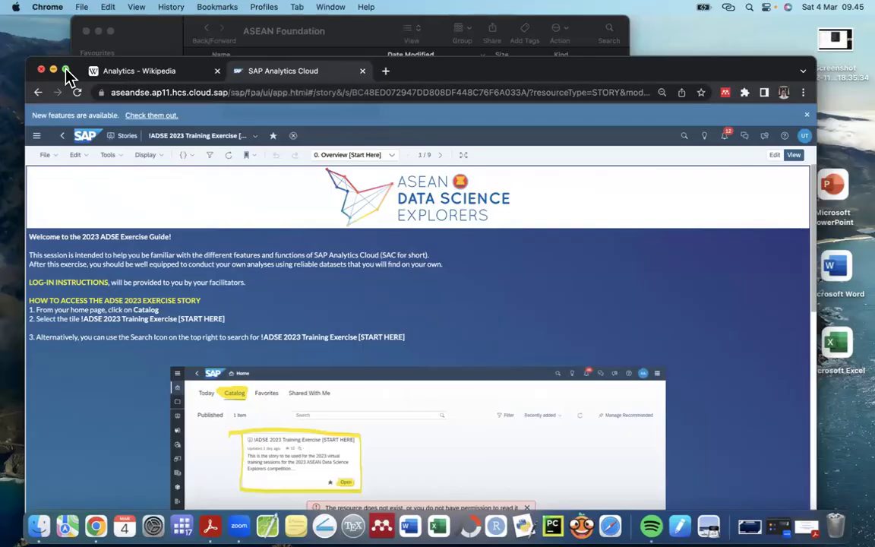
left_click(64, 68)
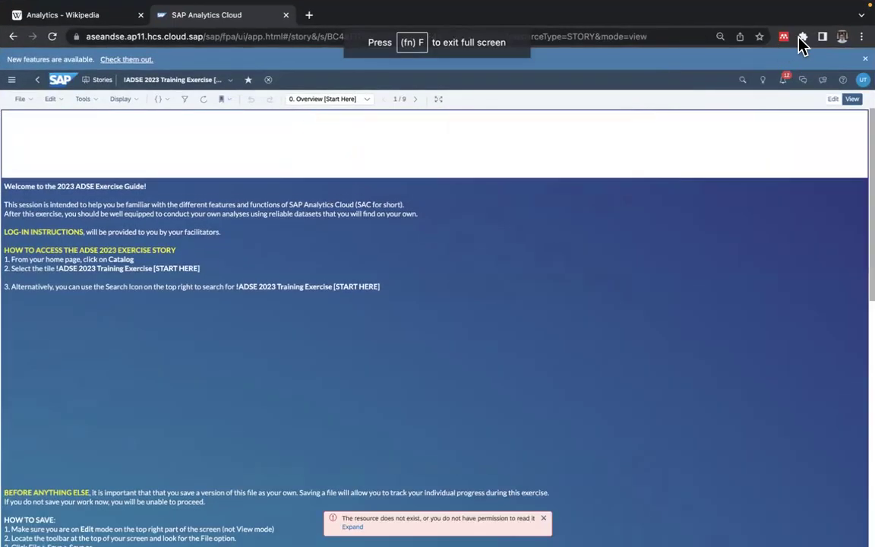
Switch the ADSE 2023 training story from View to Edit mode.
left_click(833, 103)
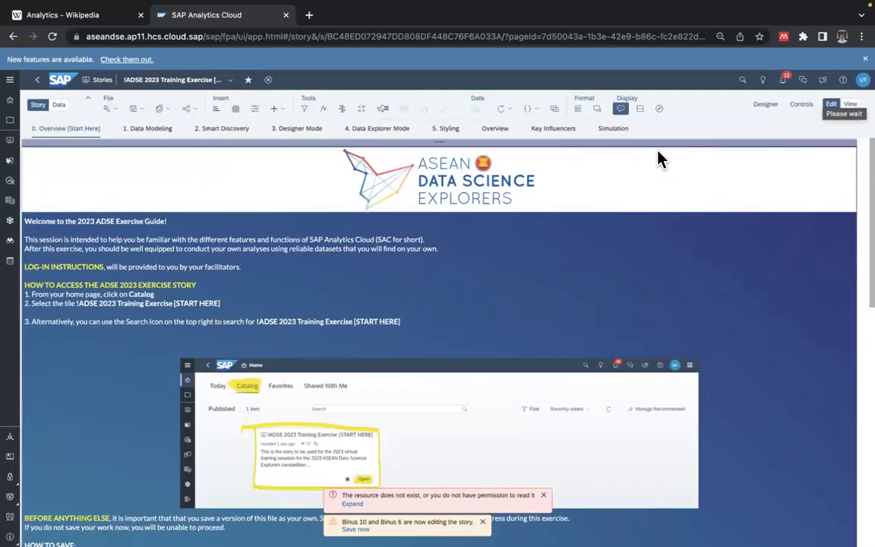
left_click(834, 108)
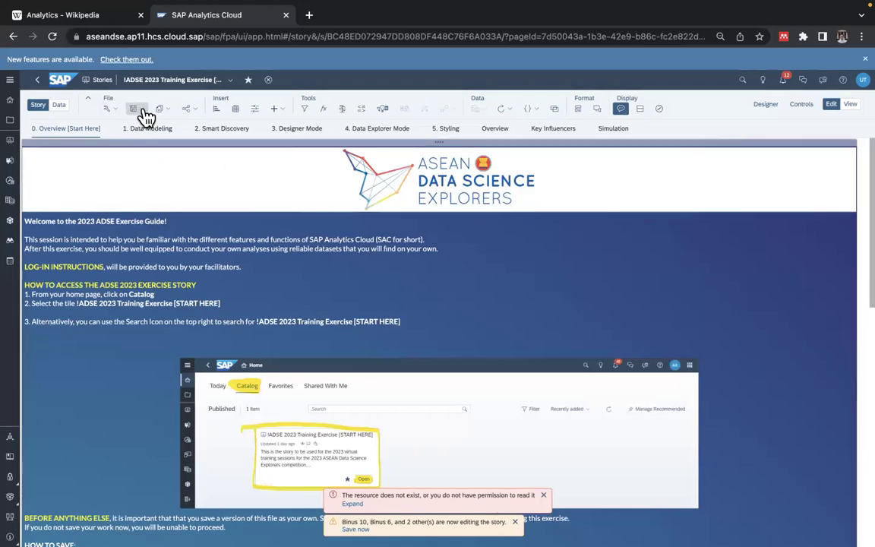
left_click(142, 110)
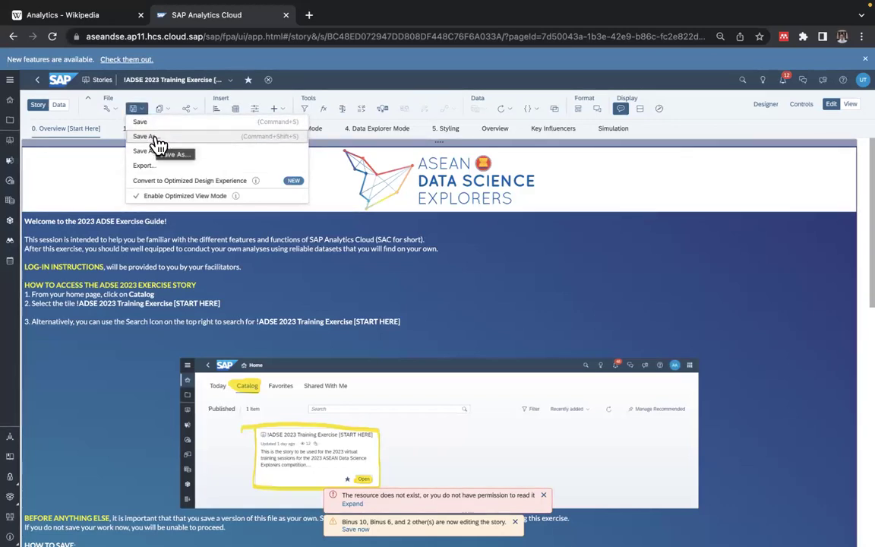
left_click(156, 139)
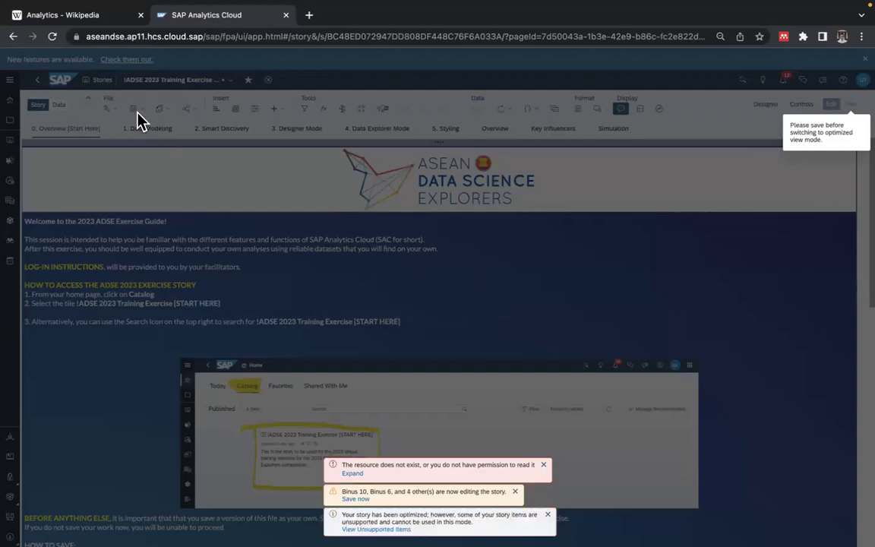
left_click(138, 116)
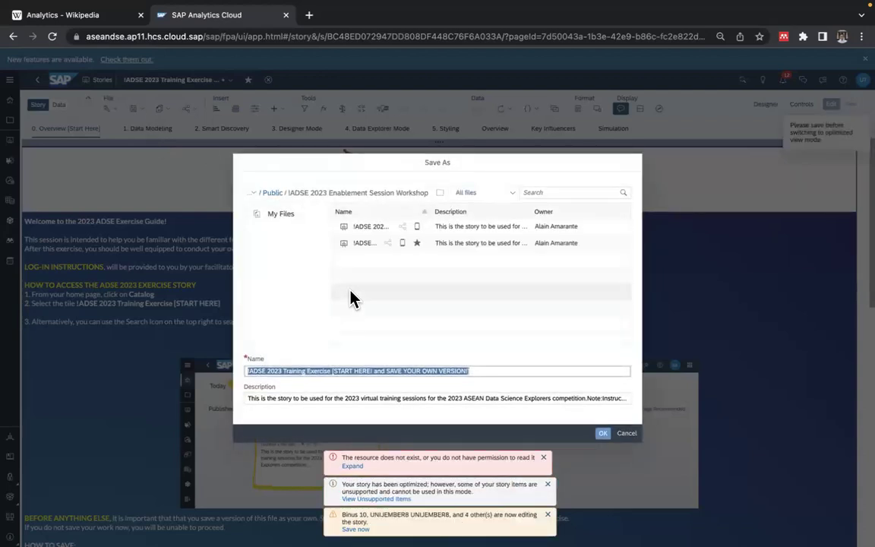
left_click(625, 433)
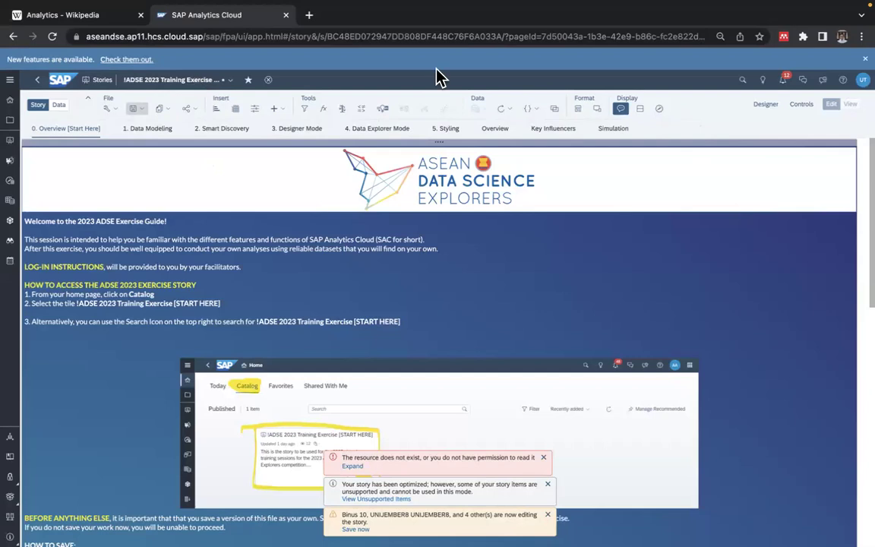
Adjust Chrome's page zoom from its menu, settling the SAC story at 67%.
left_click(861, 36)
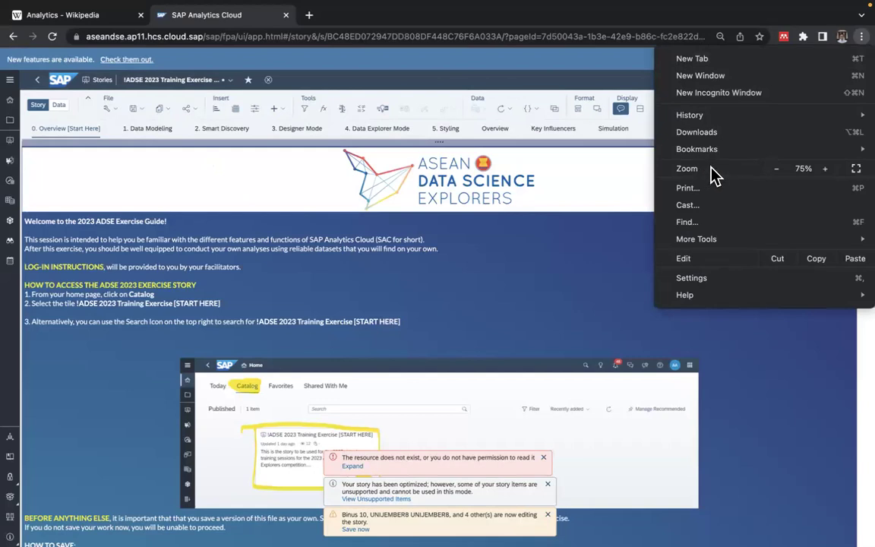
left_click(862, 37)
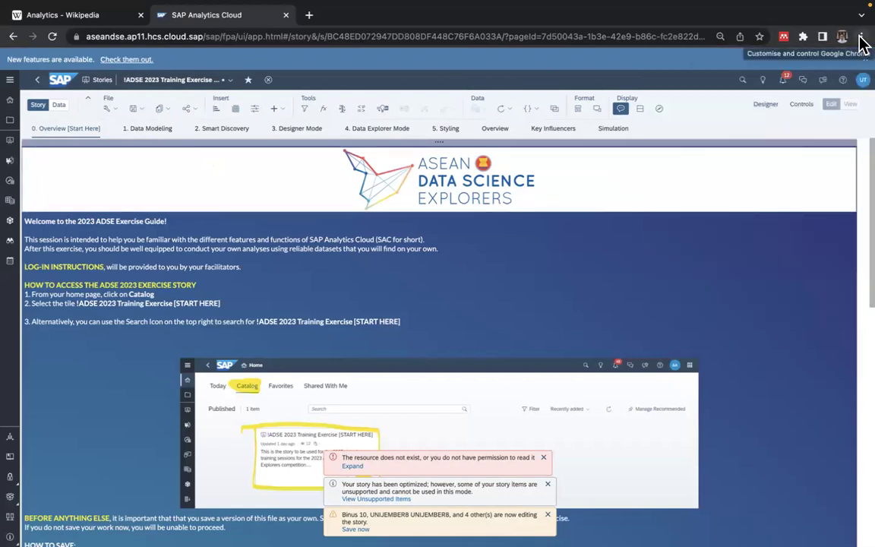
left_click(861, 36)
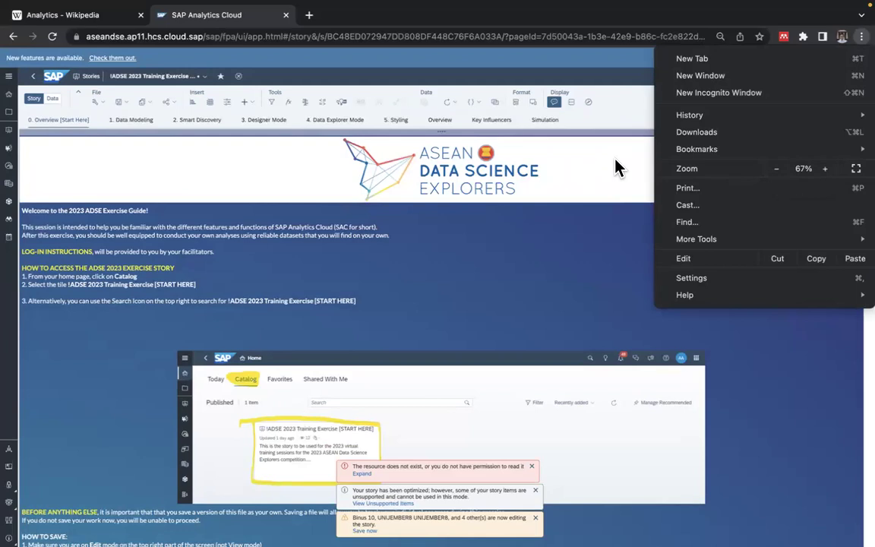
left_click(826, 168)
left_click(826, 169)
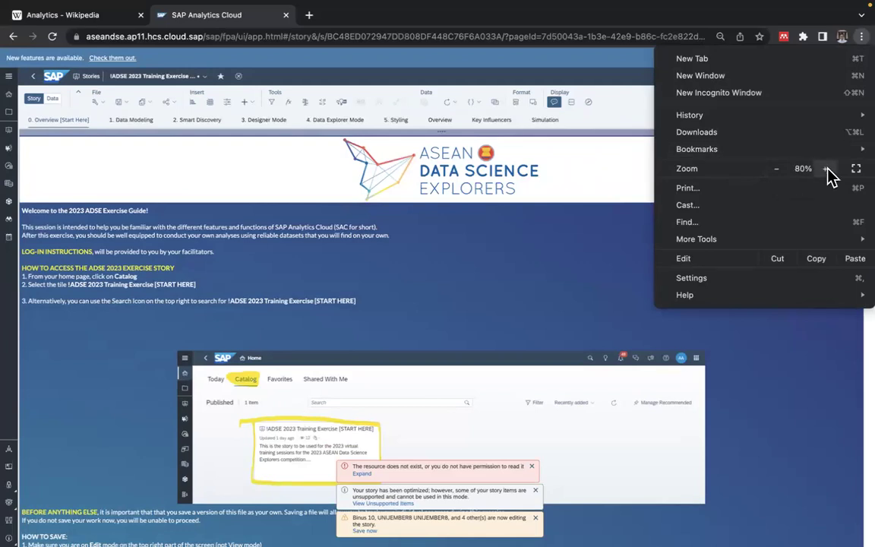
left_click(825, 169)
left_click(826, 169)
left_click(826, 169)
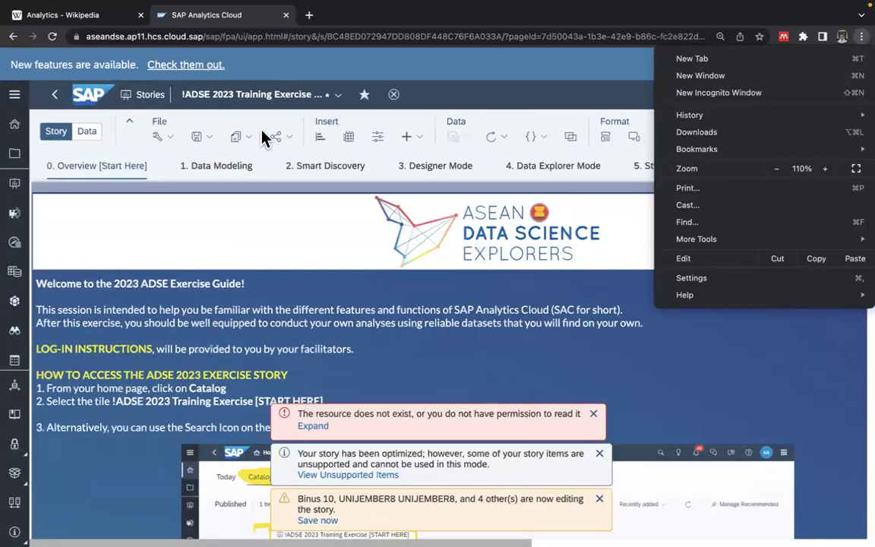
left_click(778, 174)
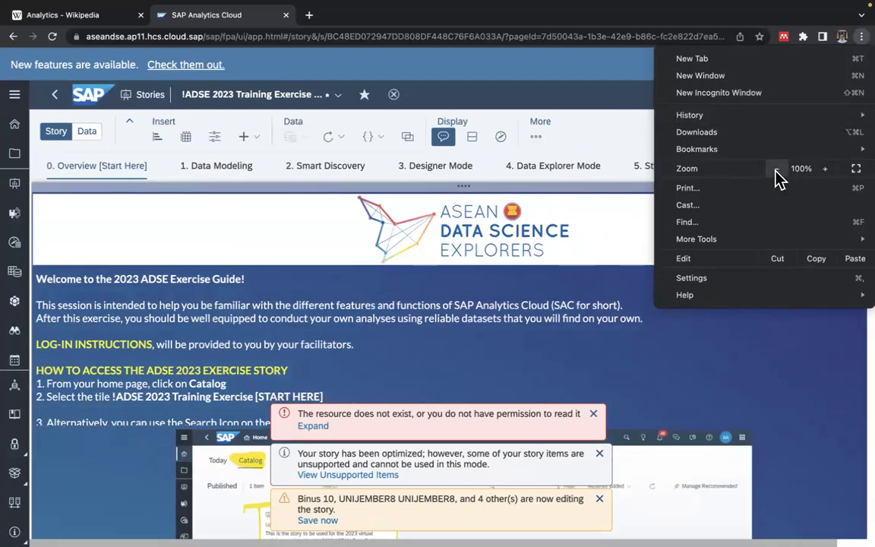
left_click(776, 170)
left_click(776, 170)
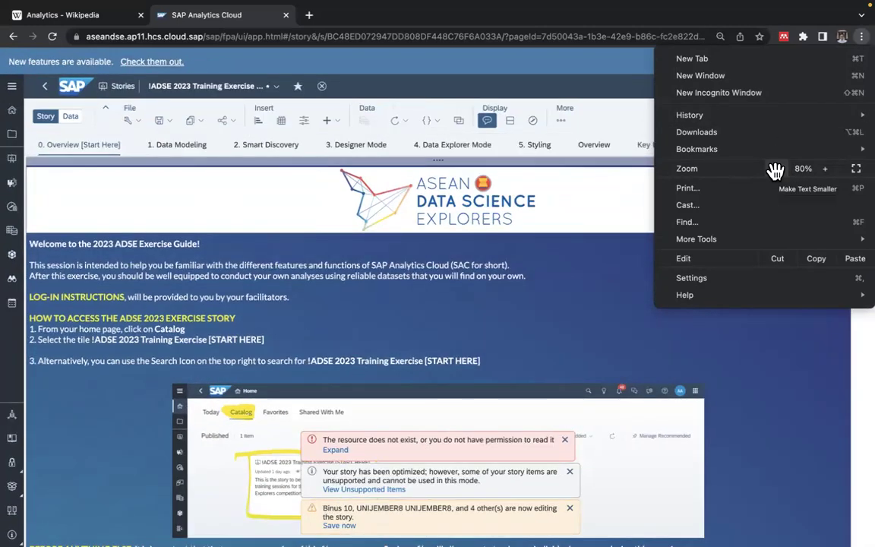
left_click(775, 170)
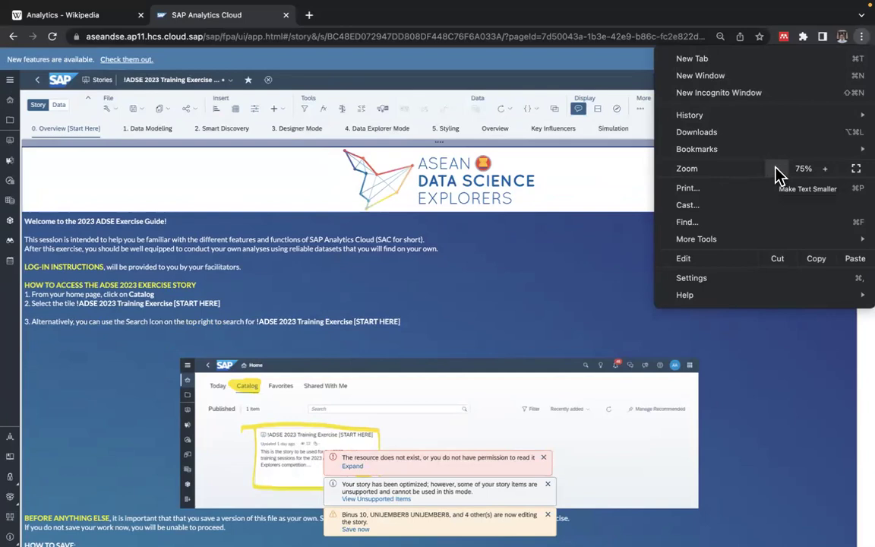
left_click(776, 170)
left_click(575, 175)
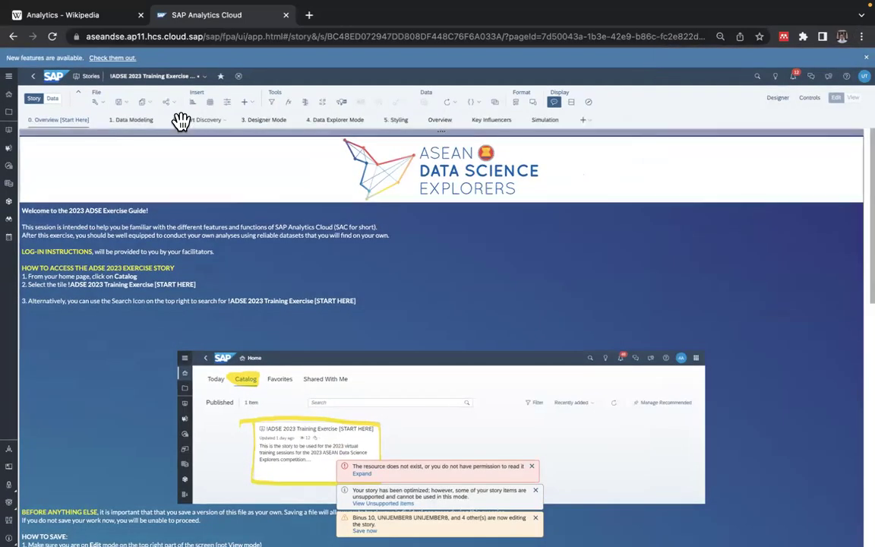
Start a Save As copy, browse to Public > '!SAVE YOUR FILE HERE', then cancel the dialog.
left_click(119, 103)
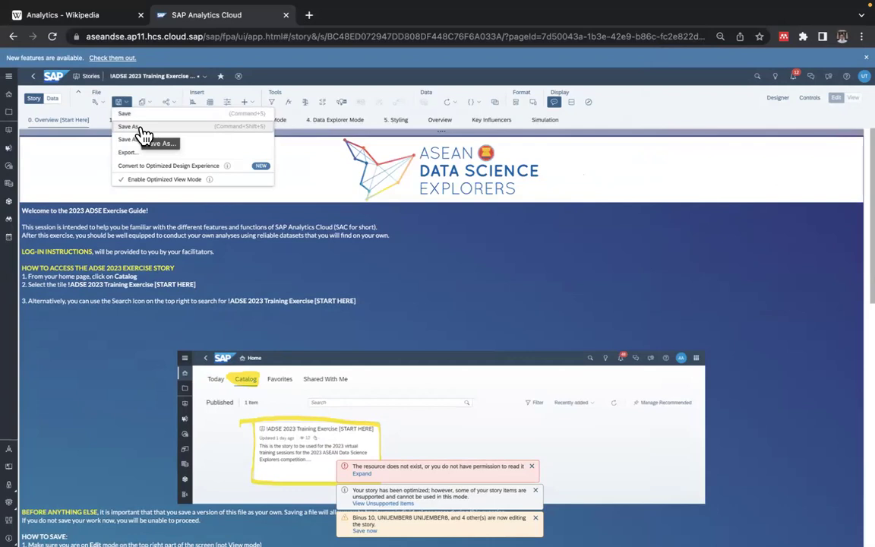
left_click(142, 127)
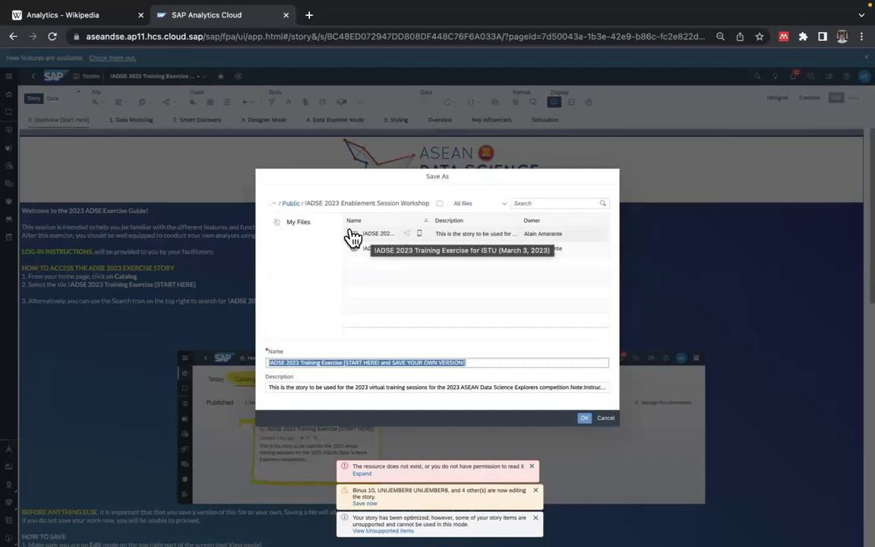
left_click(306, 229)
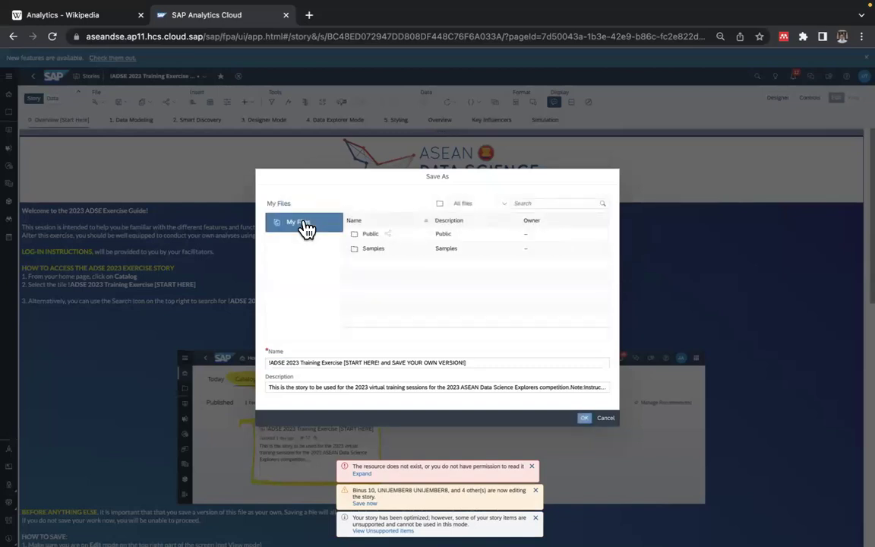
left_click(369, 237)
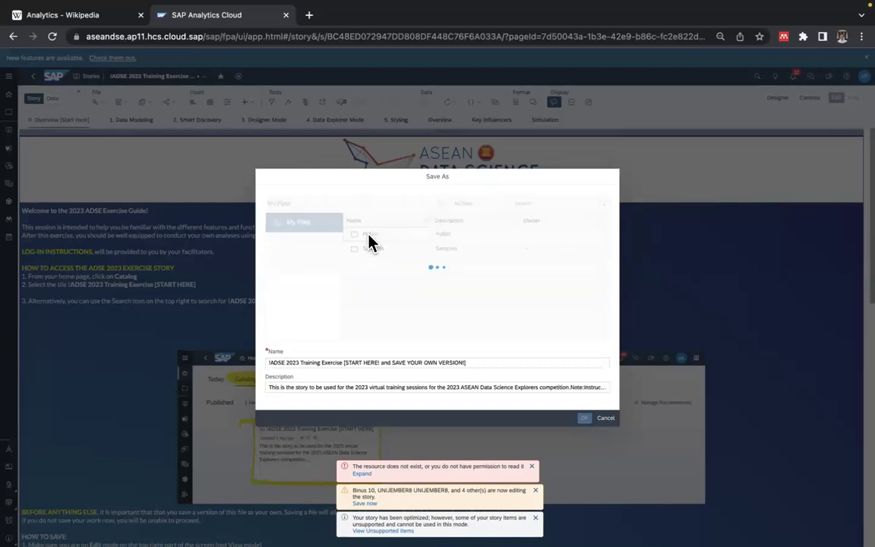
left_click(370, 235)
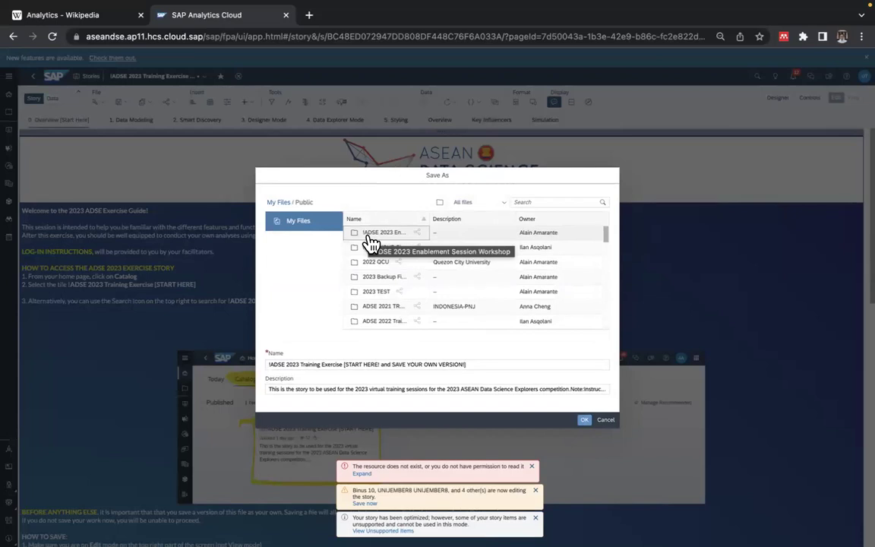
left_click_drag(430, 221, 512, 218)
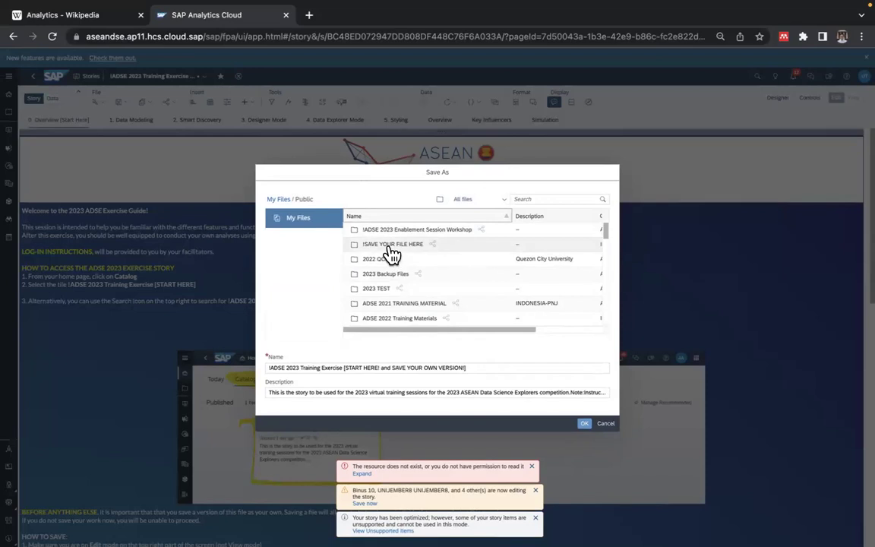
left_click(390, 248)
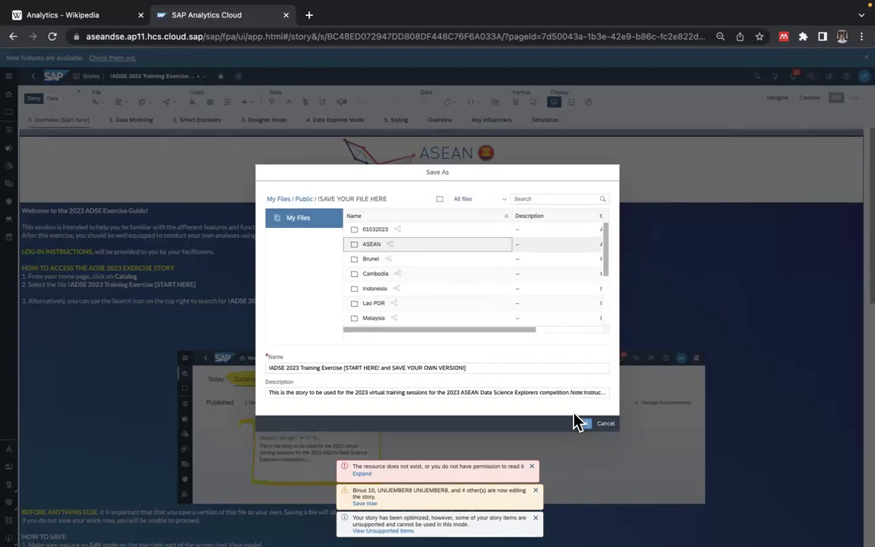
left_click(608, 426)
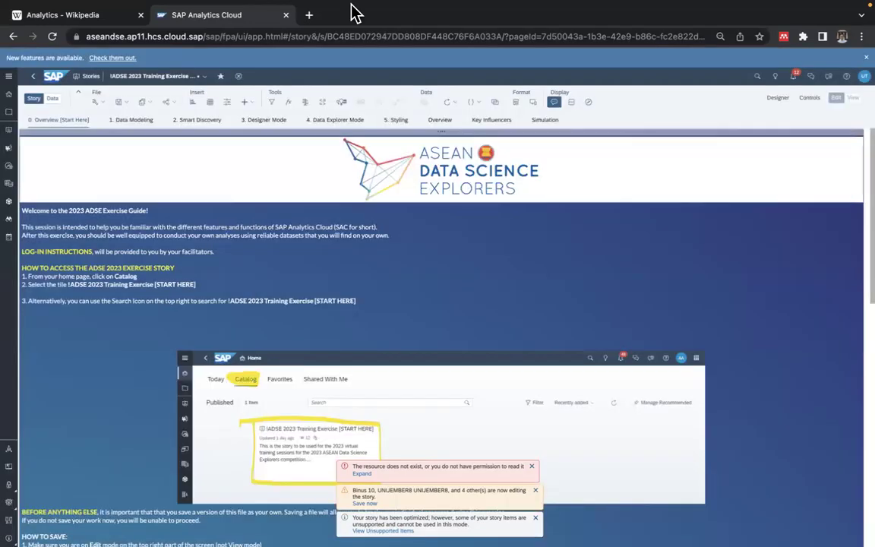
mouse_move(353, 11)
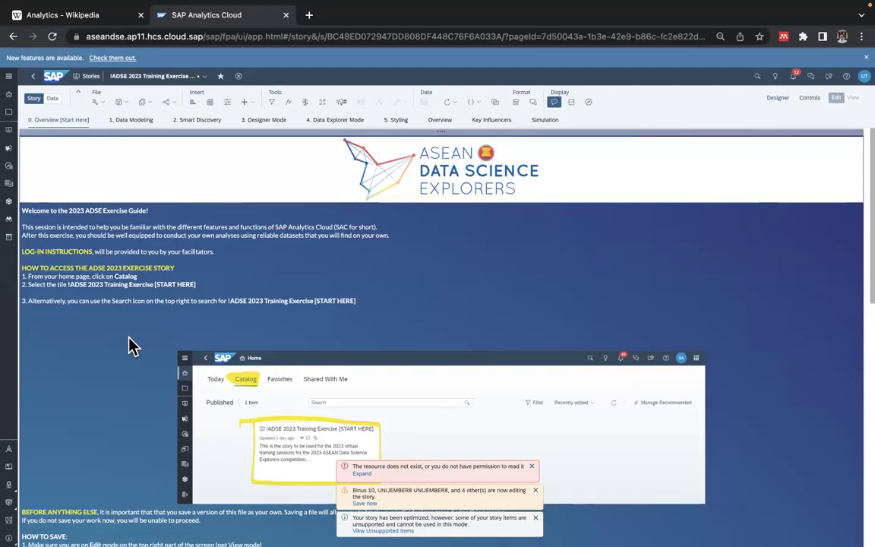
Switch desktop spaces, start a Cmd+Shift+4 region capture, and close the profile screenshot in Preview.
key("ctrl+Left")
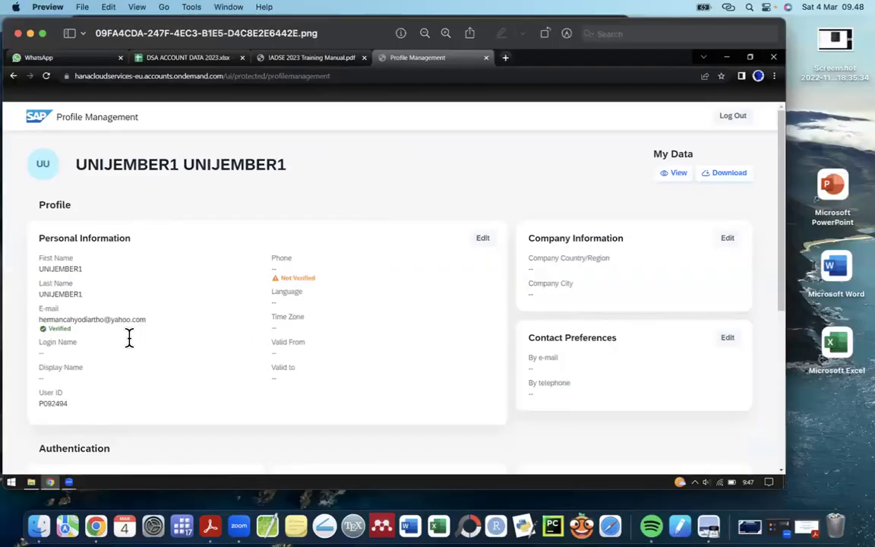
key("cmd+shift+4")
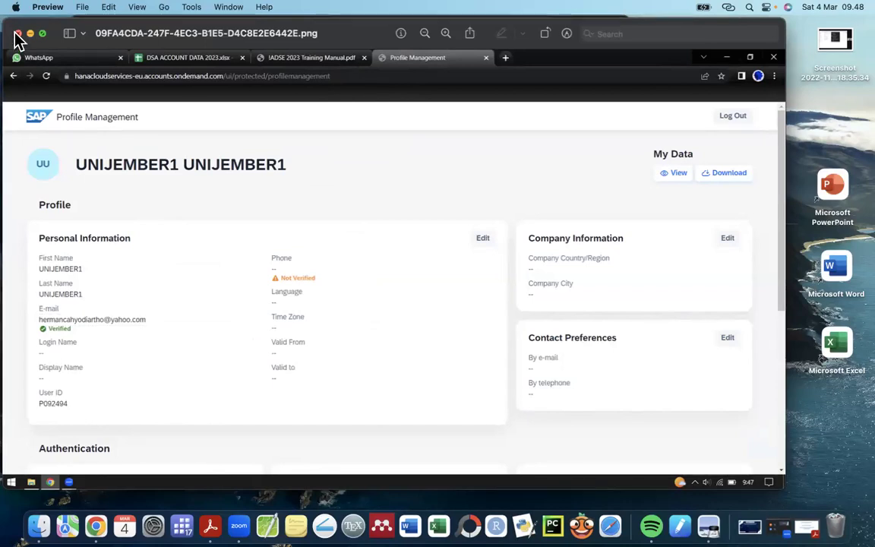
left_click(16, 34)
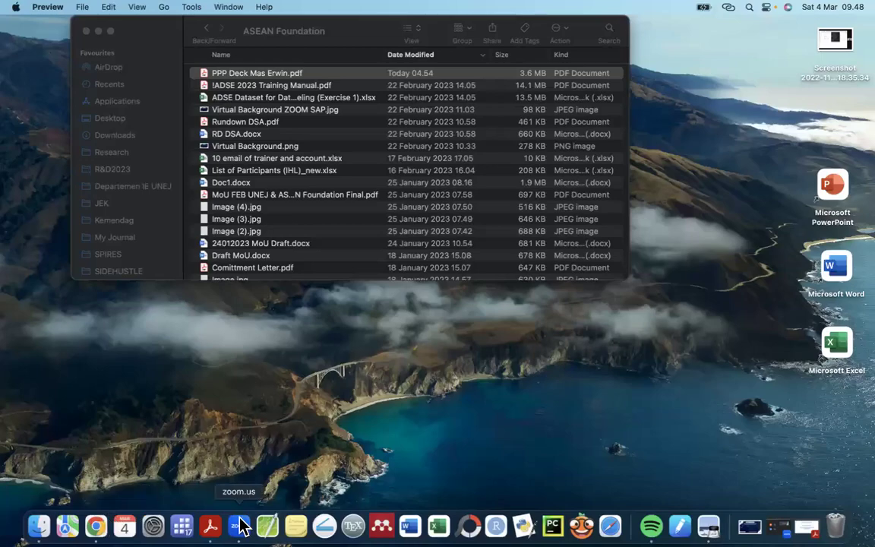
Return to Google Chrome showing the ADSE 2023 training story overview.
left_click(95, 526)
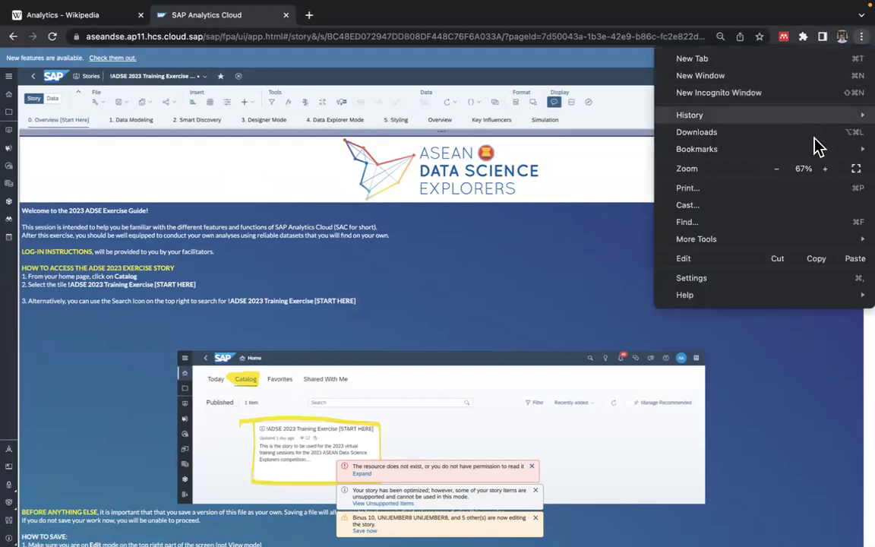
Raise Chrome's page zoom to 75% so the story page text is larger.
left_click(827, 169)
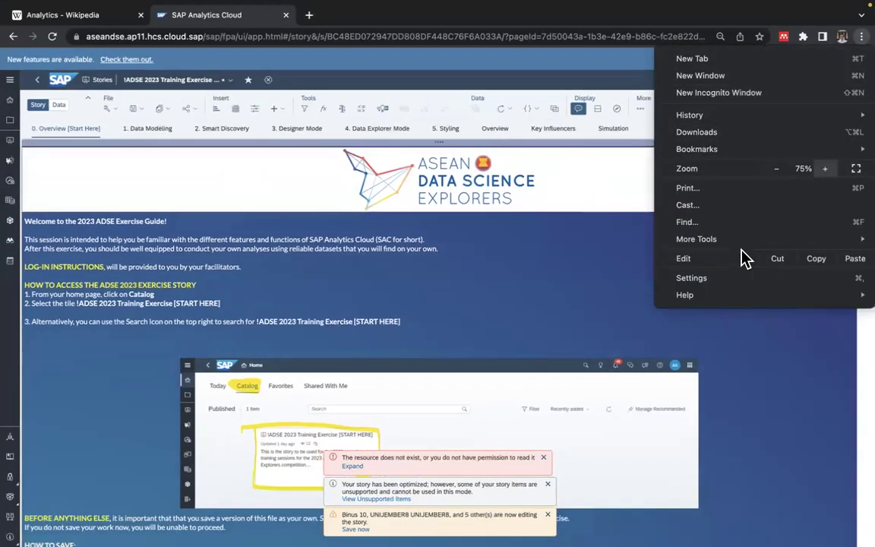
left_click(535, 258)
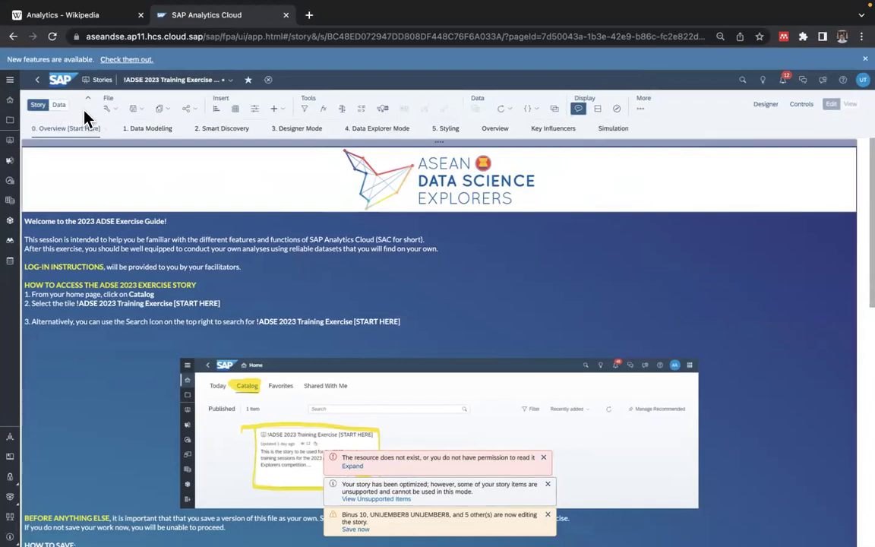
mouse_move(361, 10)
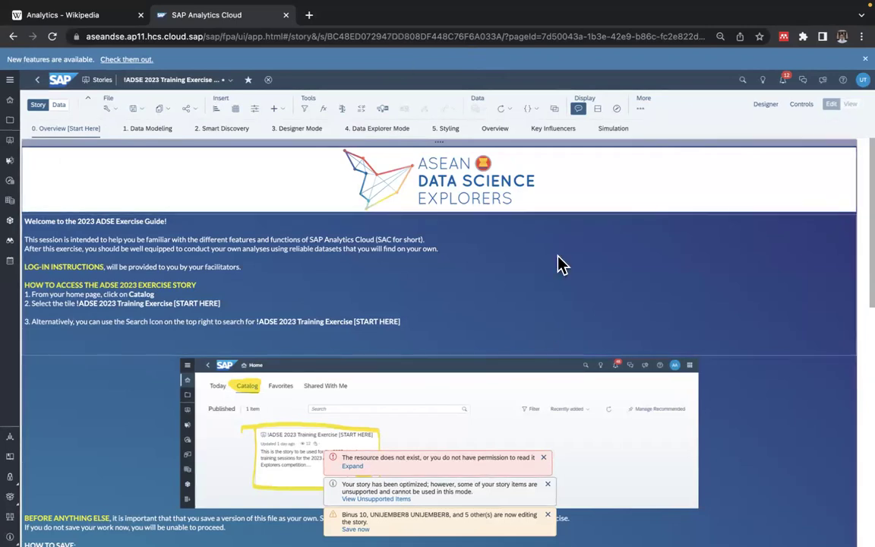
Close the 'New features are available' banner above the story.
left_click(864, 59)
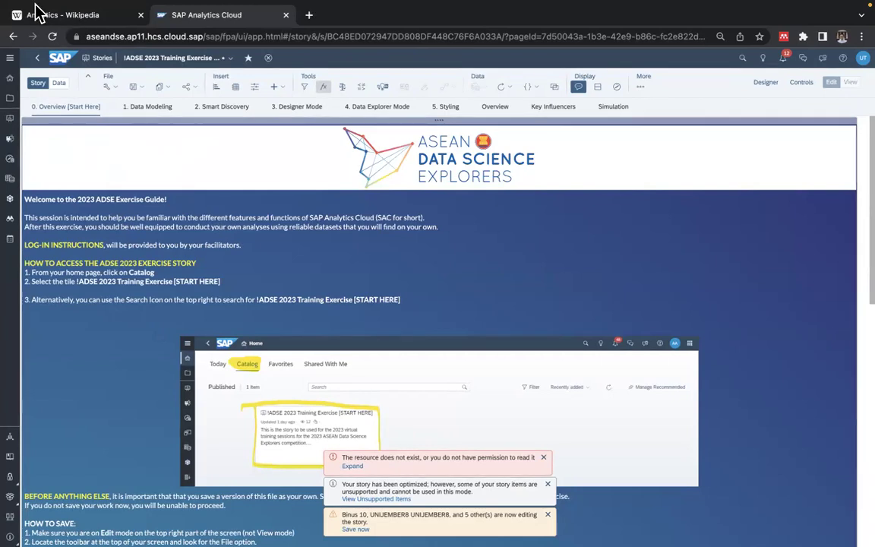
left_click(309, 14)
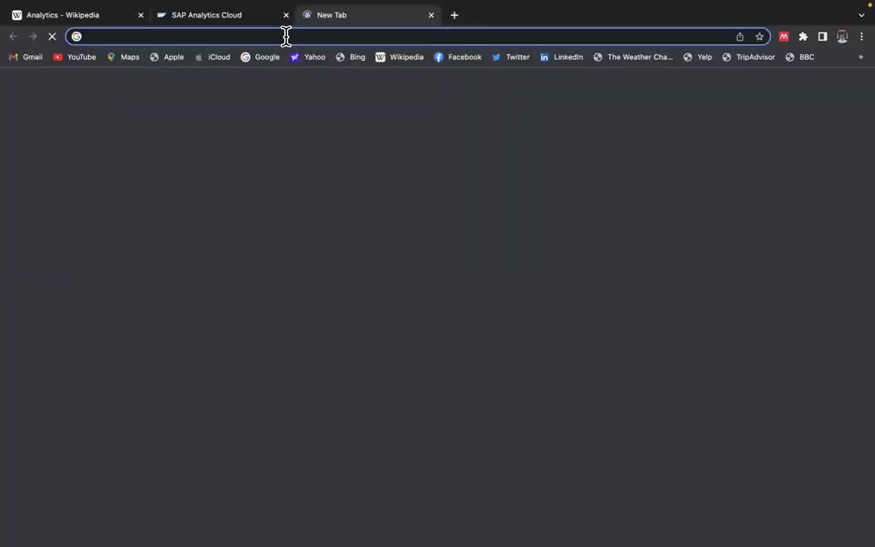
type("bit.ly/SAClogin")
key("Return")
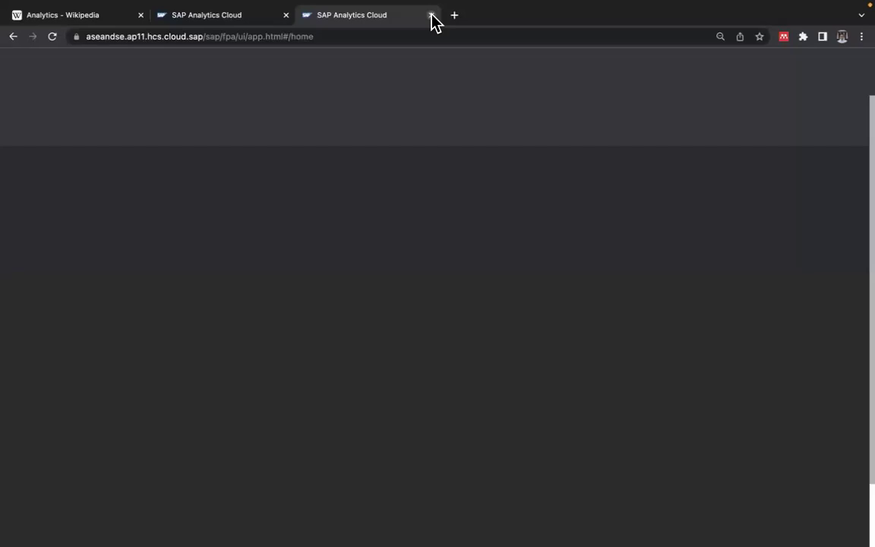
left_click(431, 15)
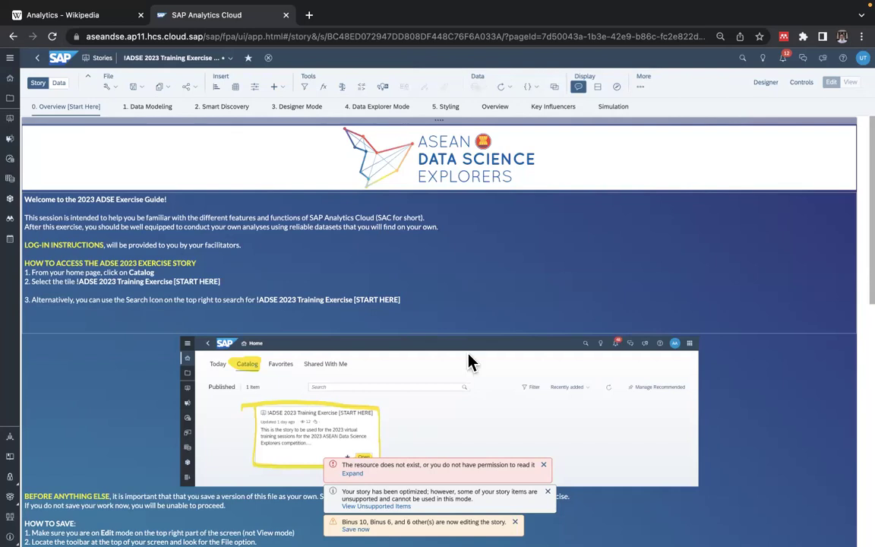
Dismiss the resource-not-found and story-optimized notices, then go Home, discarding unsaved story changes.
left_click(544, 466)
left_click(549, 491)
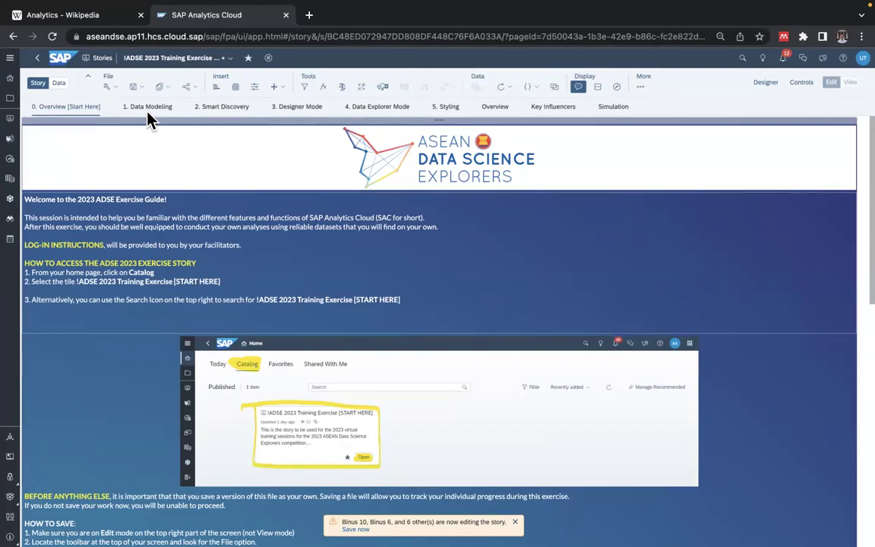
left_click(6, 76)
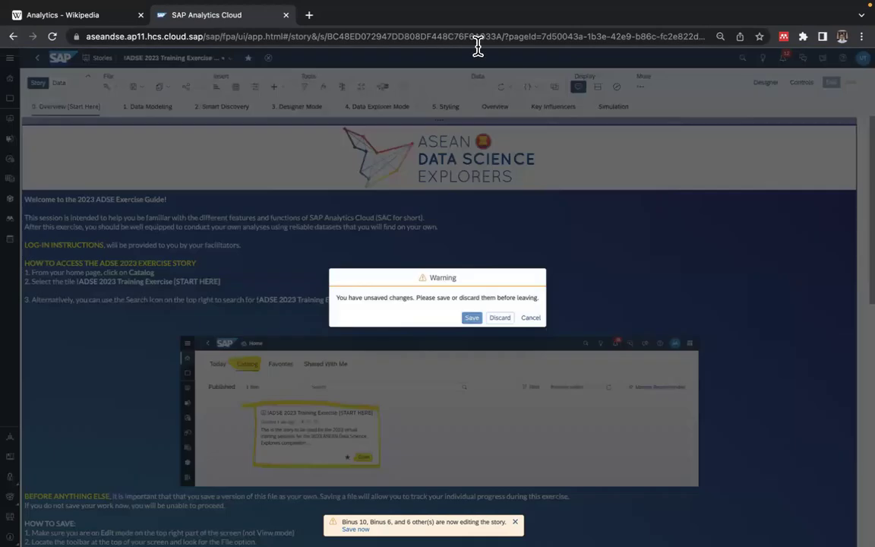
left_click(502, 319)
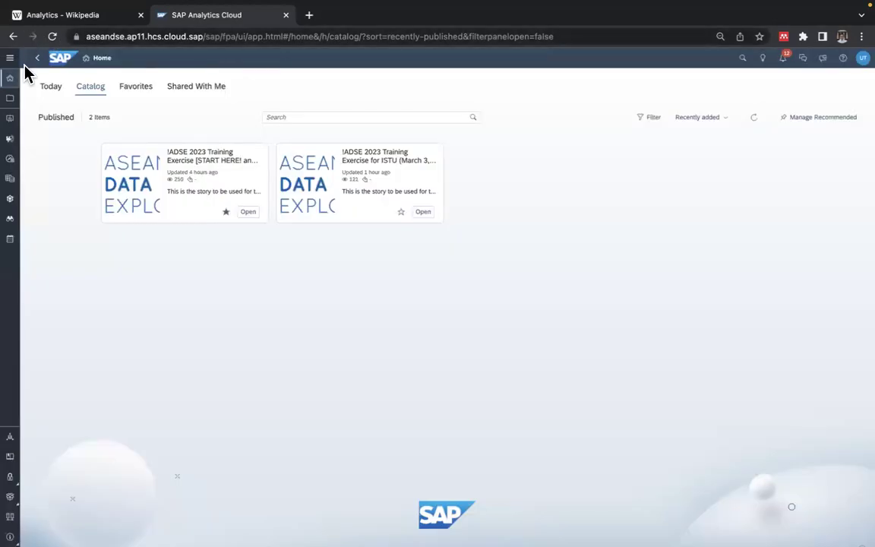
Show the Home Catalog listing the two published ADSE 2023 Training Exercise stories.
left_click(50, 87)
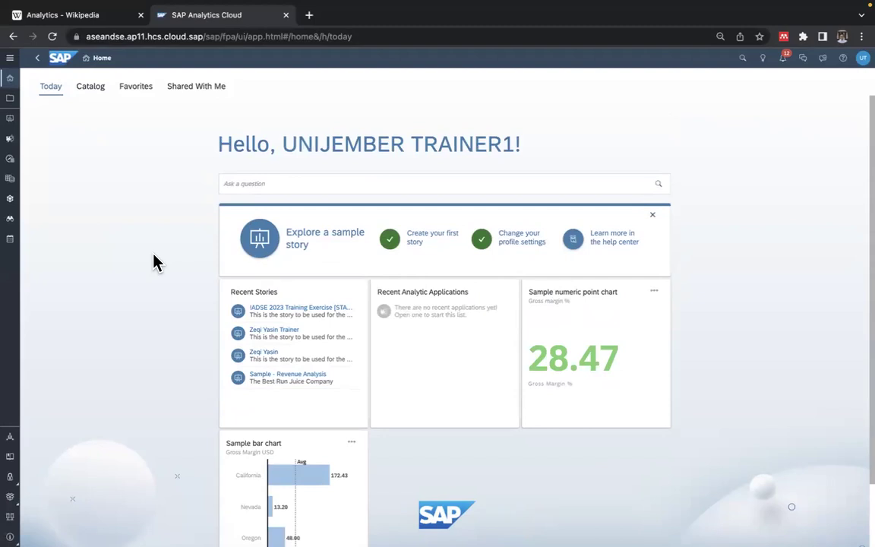
left_click(86, 88)
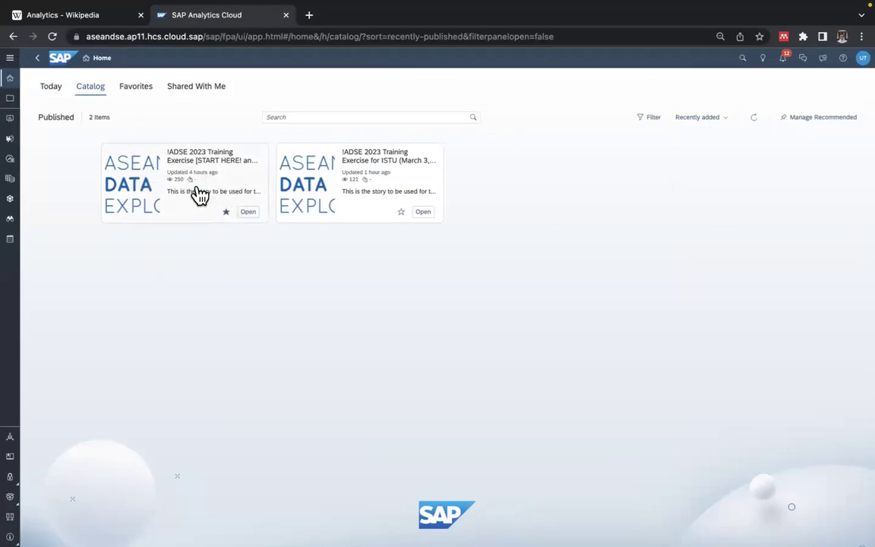
Open the '!ADSE 2023 Training Exercise' story from the first Catalog tile.
left_click(256, 219)
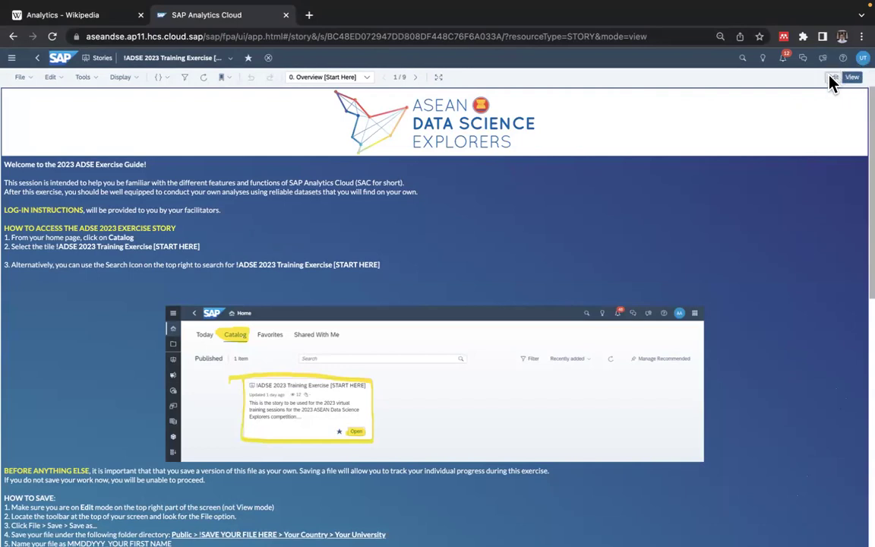
Switch the training story into edit mode and bring up Chrome's options menu.
left_click(830, 77)
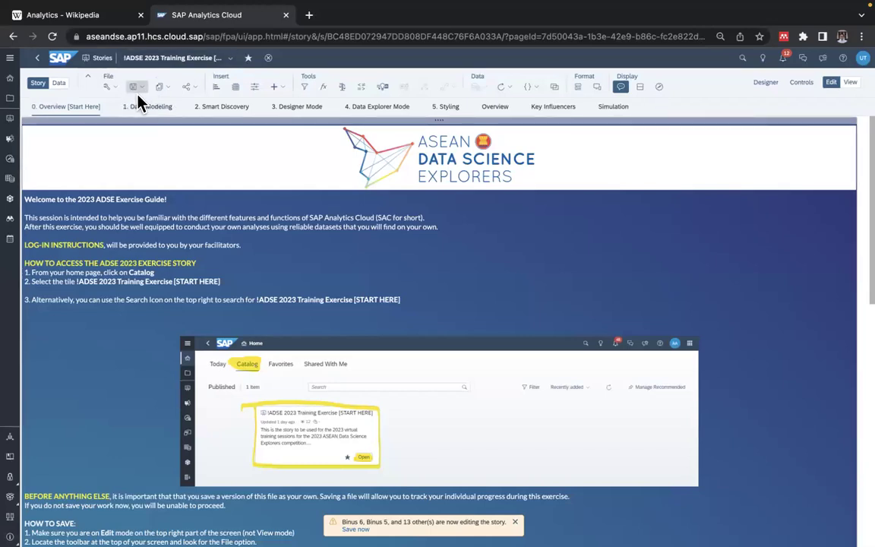
left_click(861, 36)
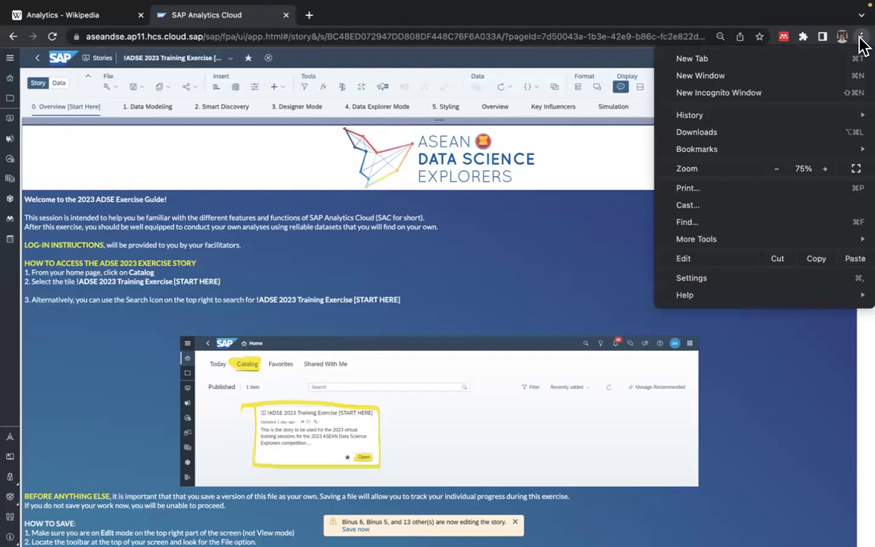
Lower Chrome's page zoom from 75% to 67% and close the menu.
left_click(776, 168)
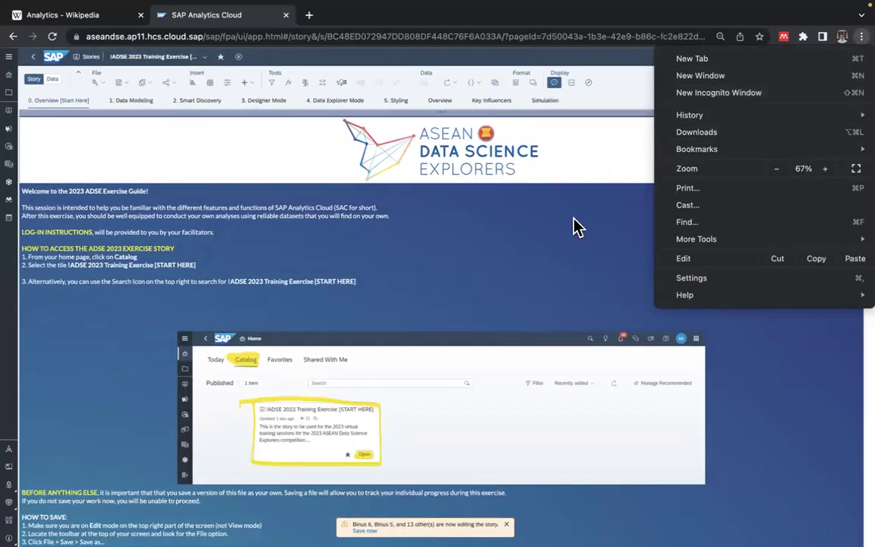
left_click(590, 170)
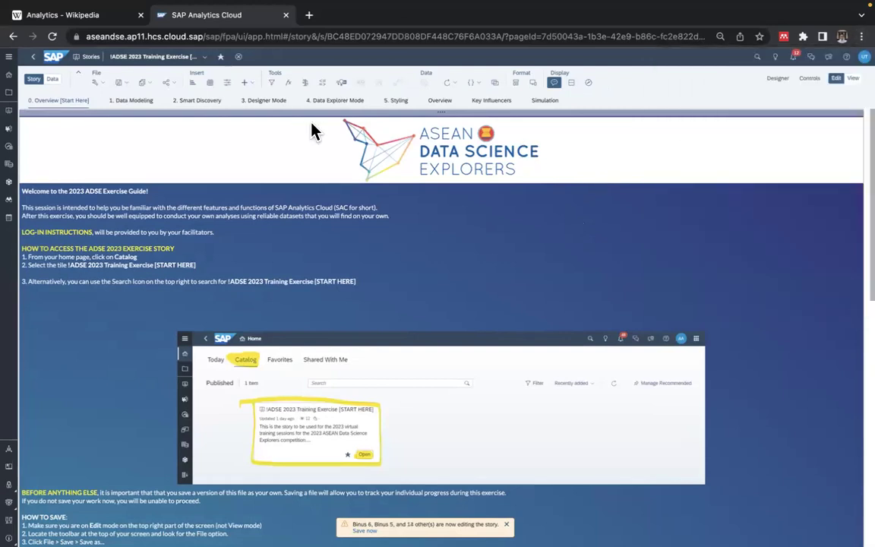
Start File > Save As for the story and browse to the My Files root.
left_click(126, 85)
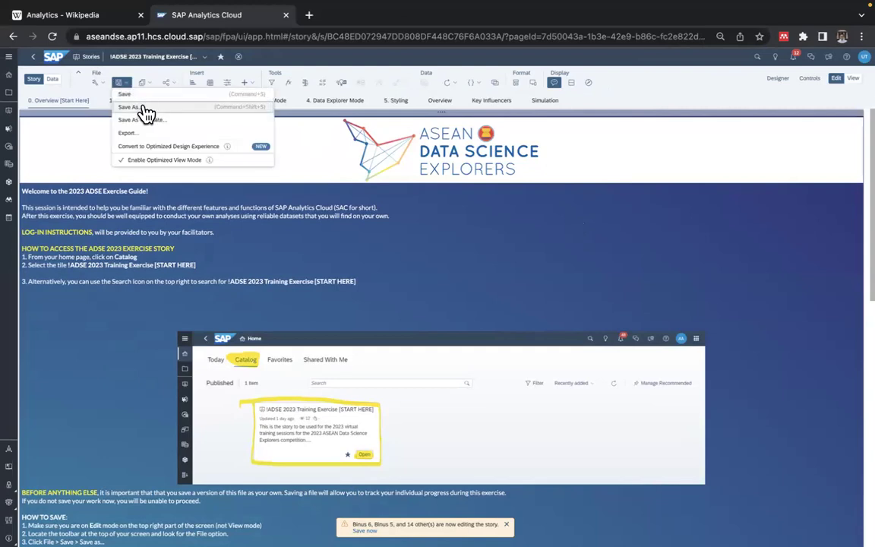
left_click(144, 107)
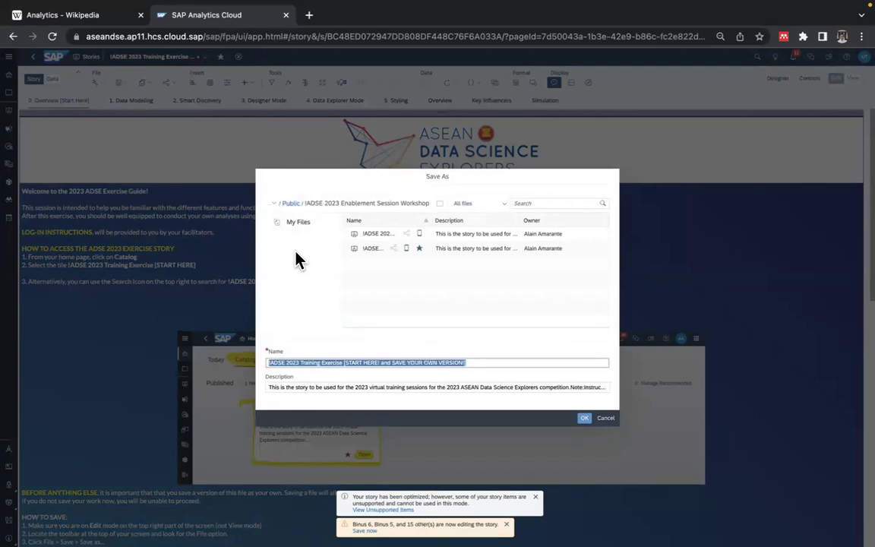
left_click(300, 228)
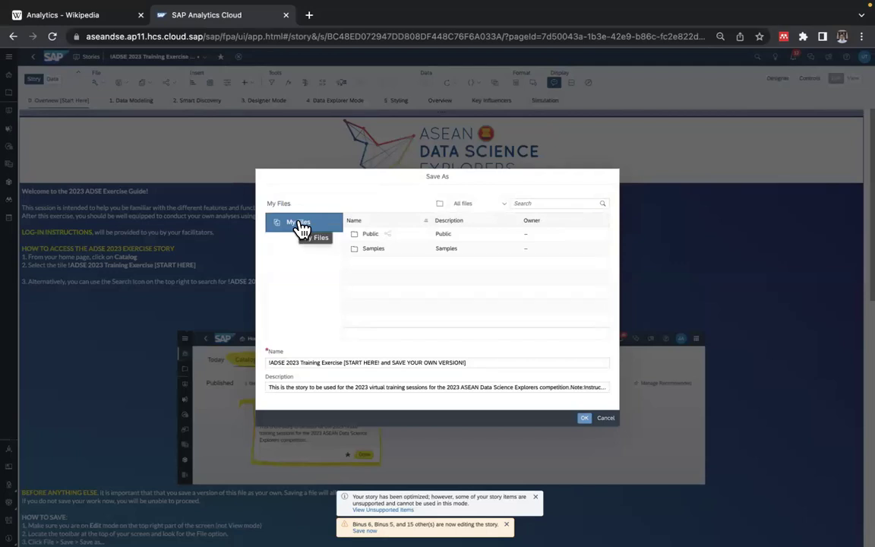
Navigate to Public / !SAVE YOUR FILE HERE / Indonesia / Universitas Jember, sorting by description.
left_click(372, 237)
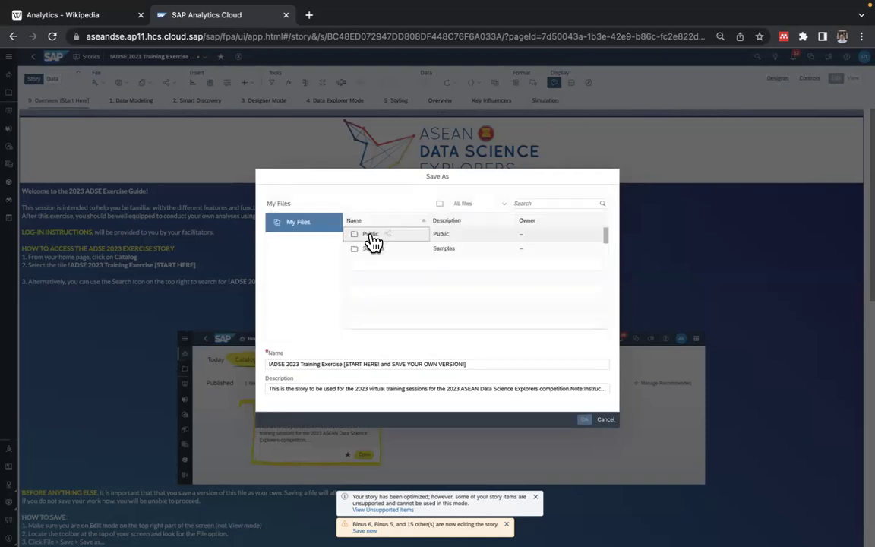
left_click(442, 220)
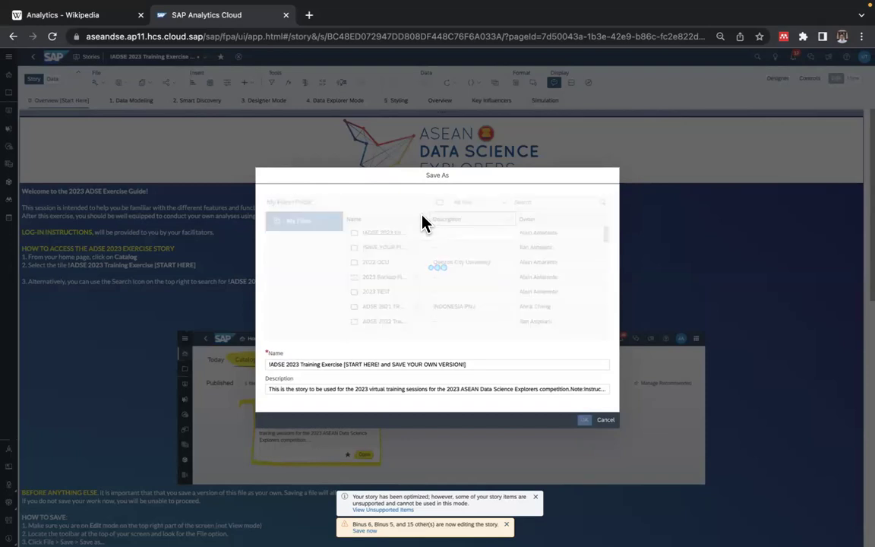
left_click_drag(430, 219, 494, 219)
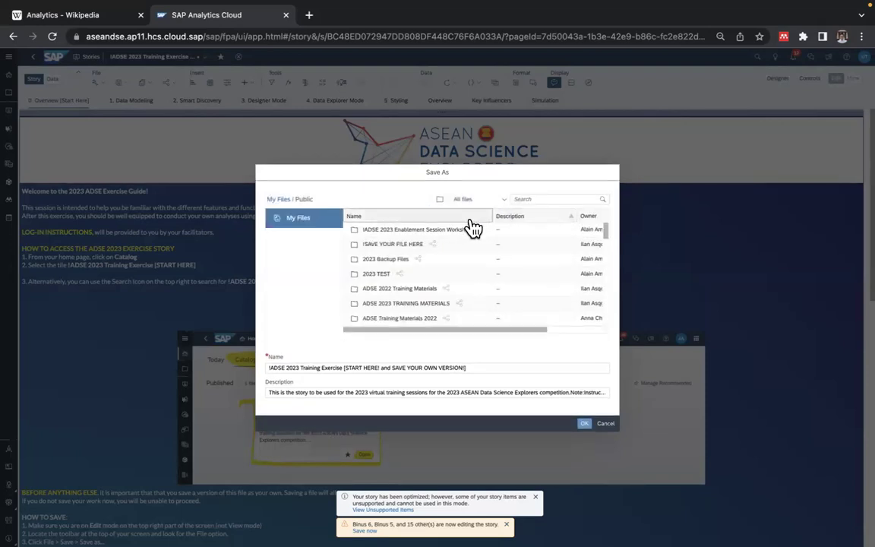
left_click(405, 245)
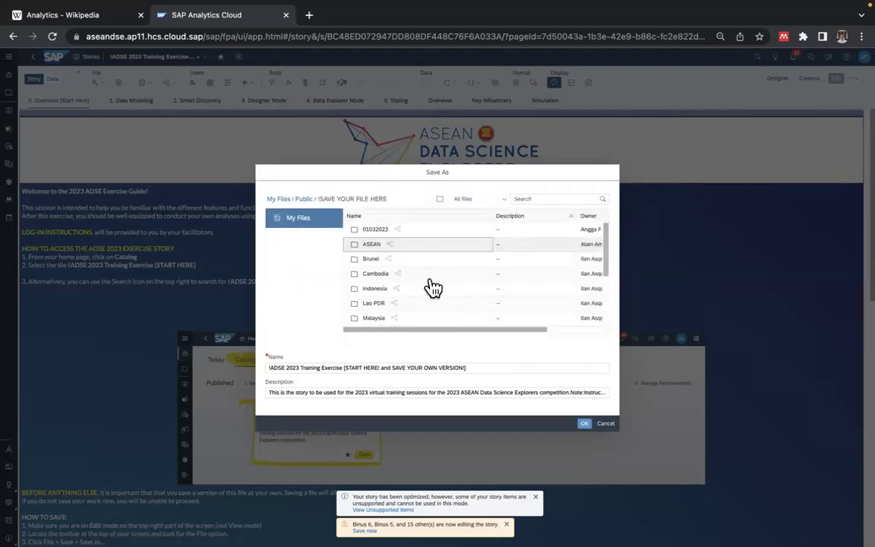
scroll(433, 287, "down", 3)
scroll(433, 287, "up", 3)
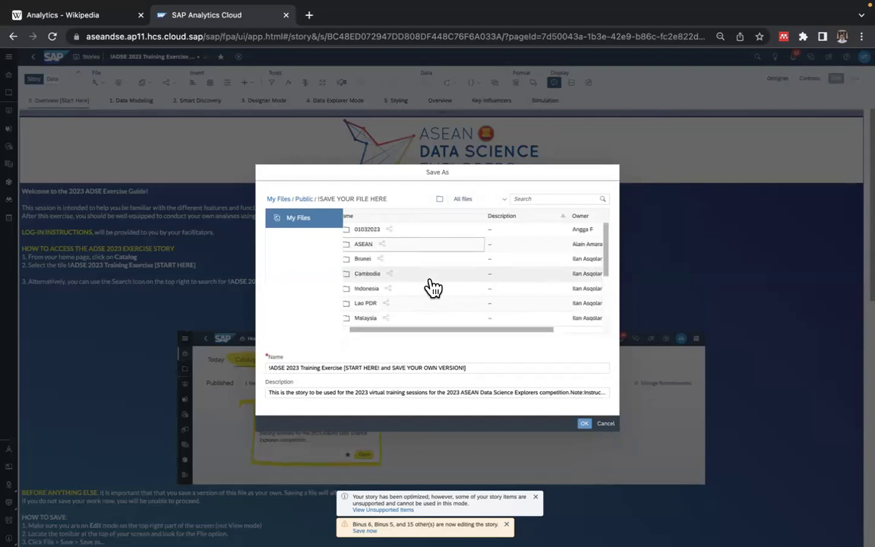
left_click(373, 292)
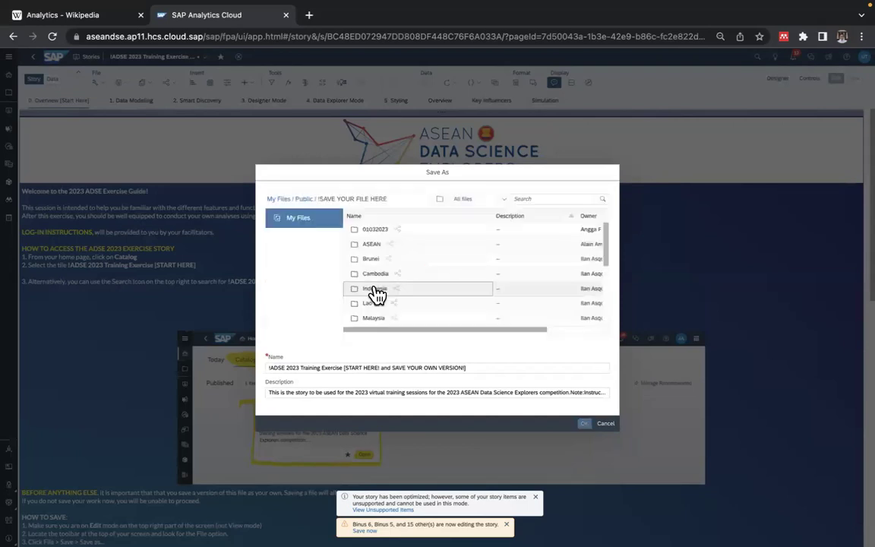
scroll(409, 291, "down", 3)
scroll(411, 291, "down", 2)
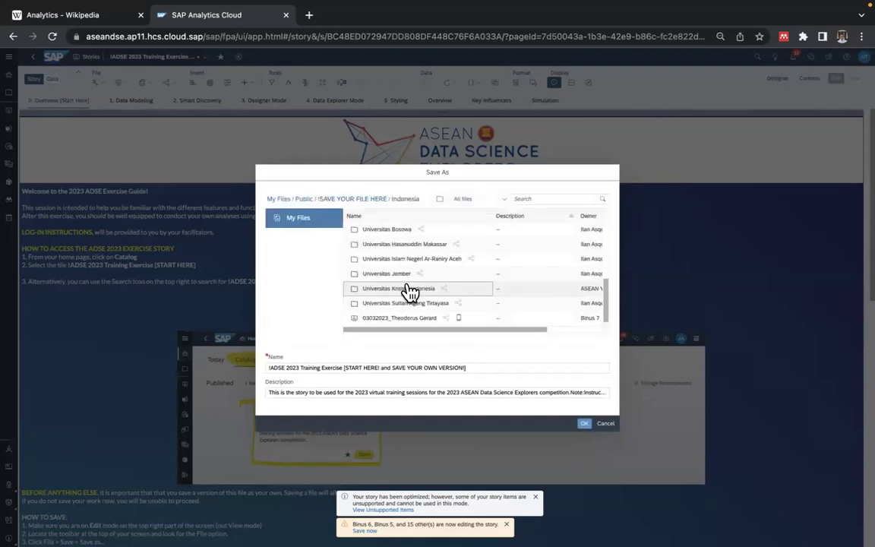
left_click(389, 274)
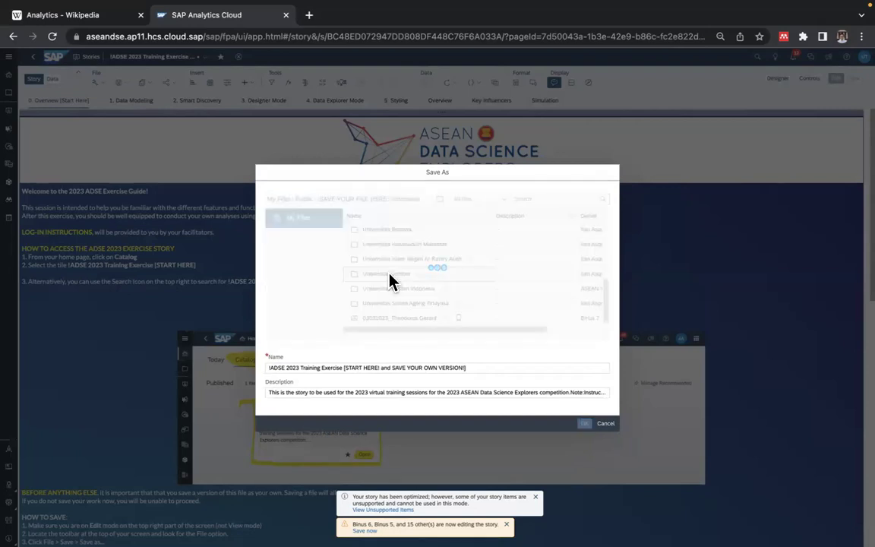
Name the copy with the participant's name plus 'Training 1' and save it.
triple_click(387, 367)
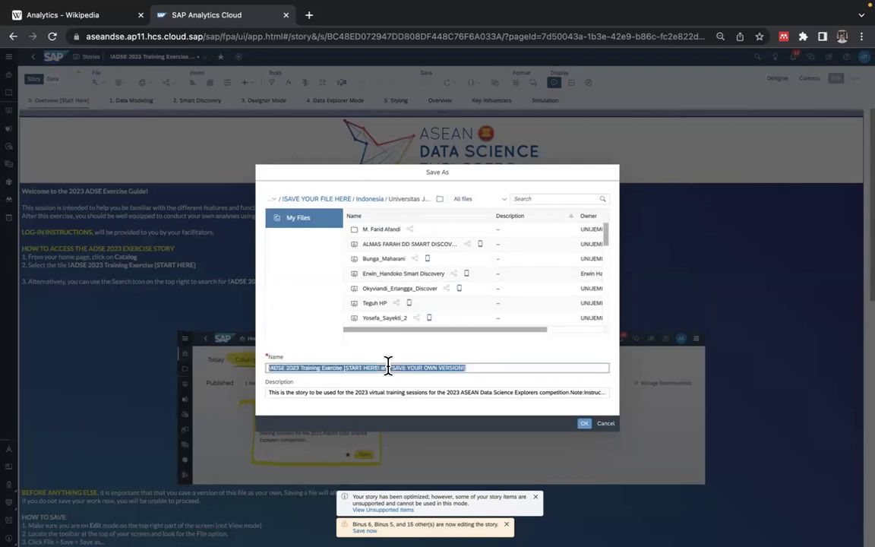
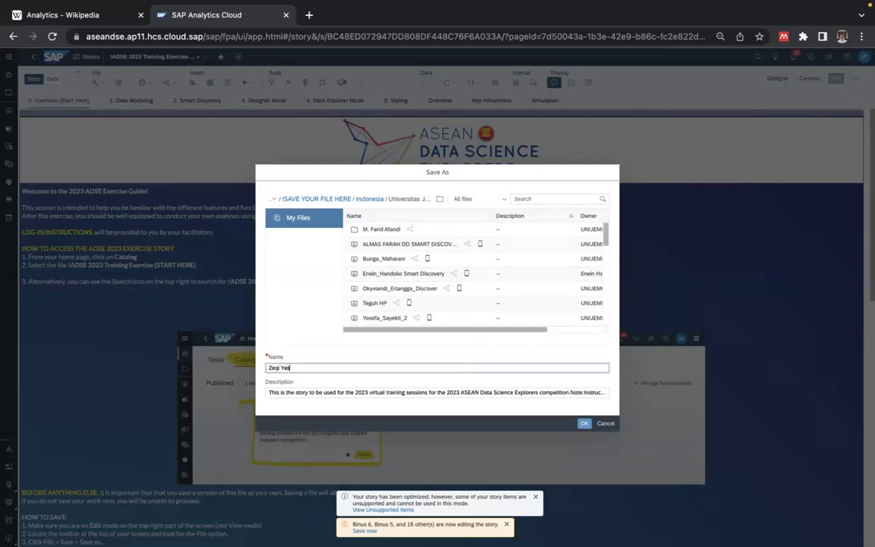
left_click(585, 424)
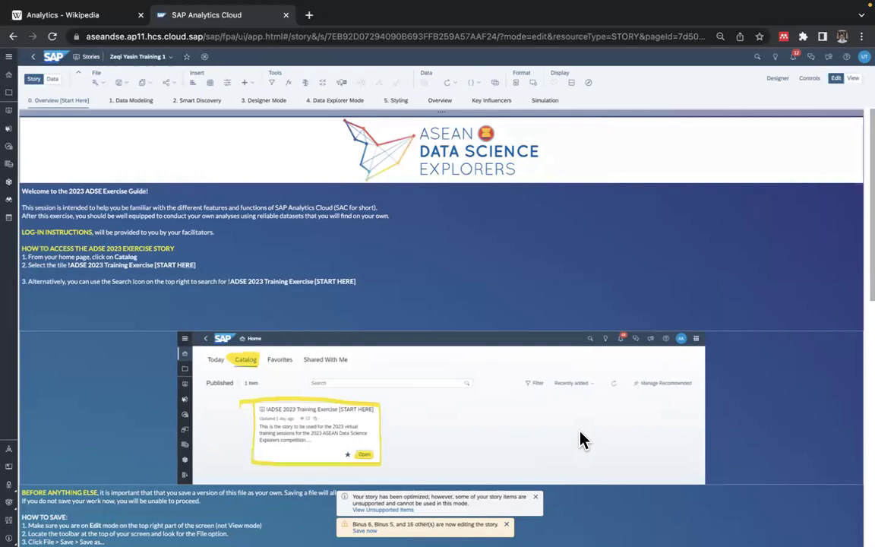
Turn on comment mode for the Training 1 copy and switch it into edit mode.
left_click(554, 83)
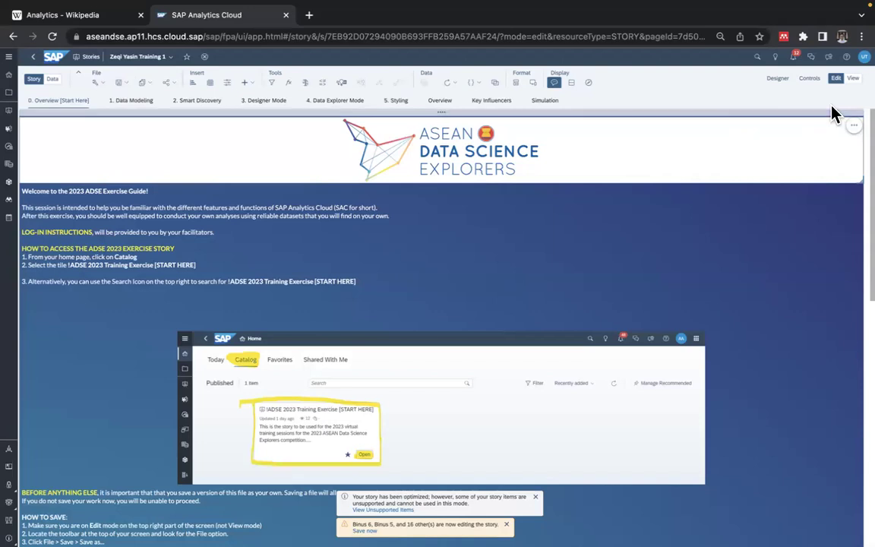
left_click(836, 79)
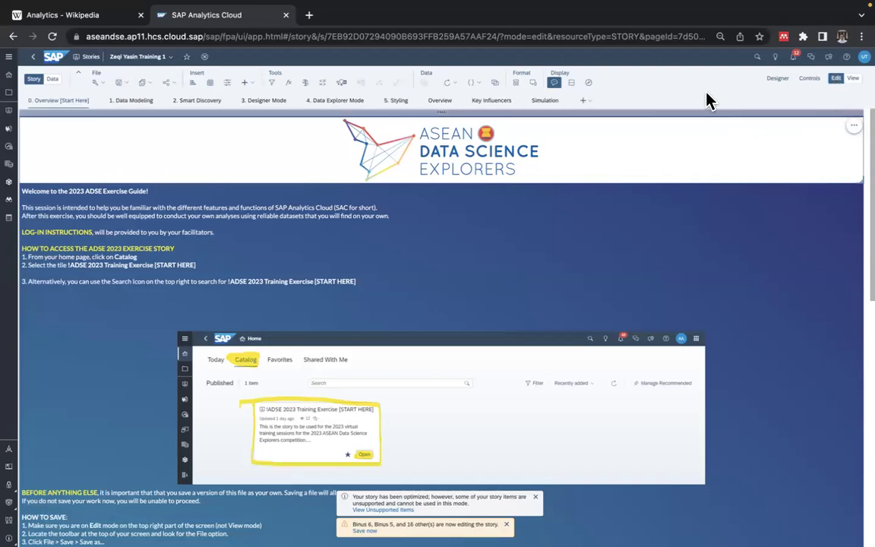
Open Save As for the Training 1 copy and browse to the top level of My Files.
left_click(124, 85)
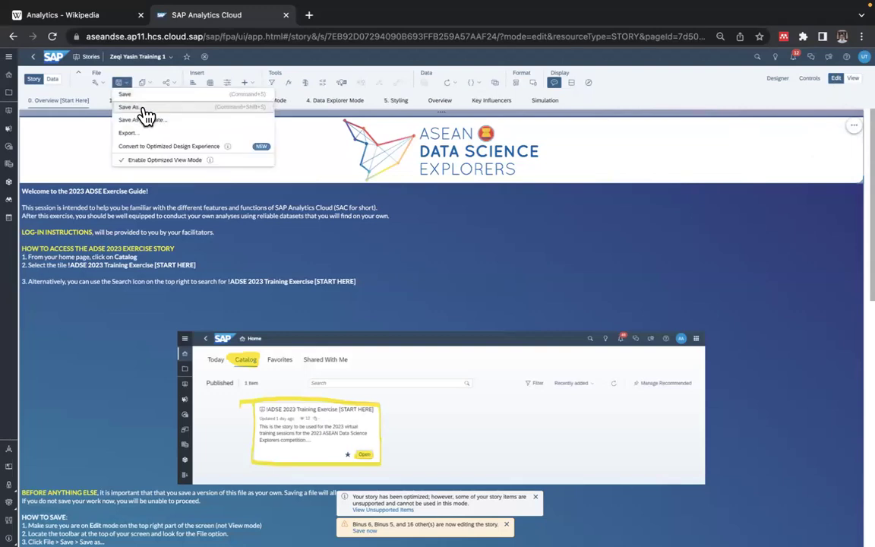
left_click(142, 108)
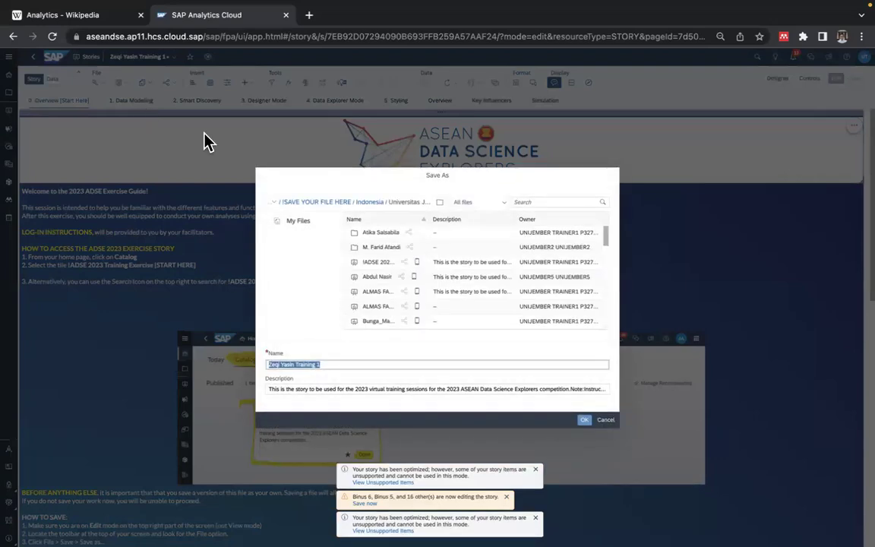
left_click(307, 223)
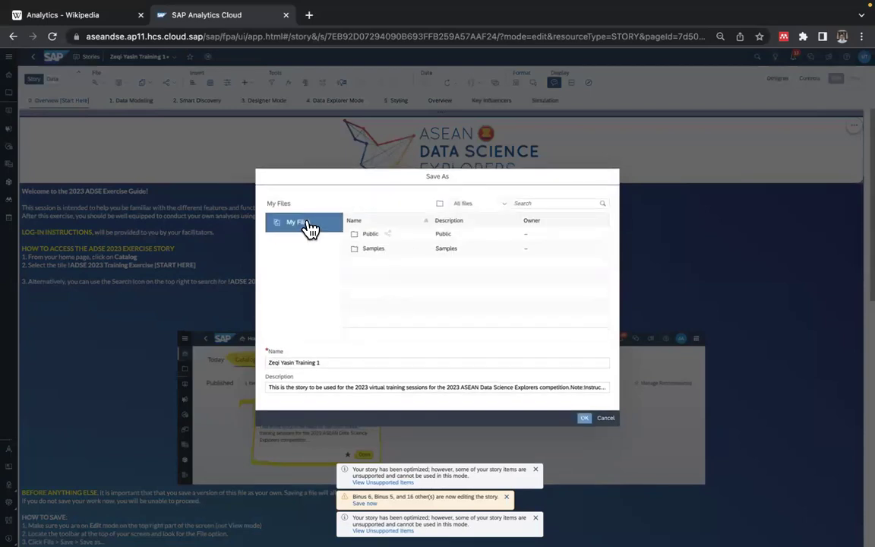
Browse Public > !SAVE YOUR FILE HERE > Indonesia > Universitas Jember, then edit the name's trailing 1.
left_click(370, 237)
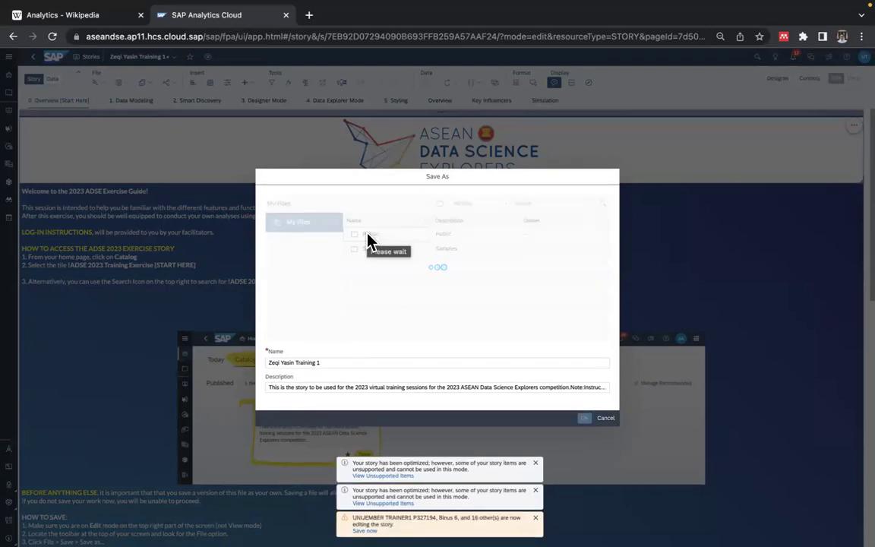
left_click_drag(410, 220, 492, 222)
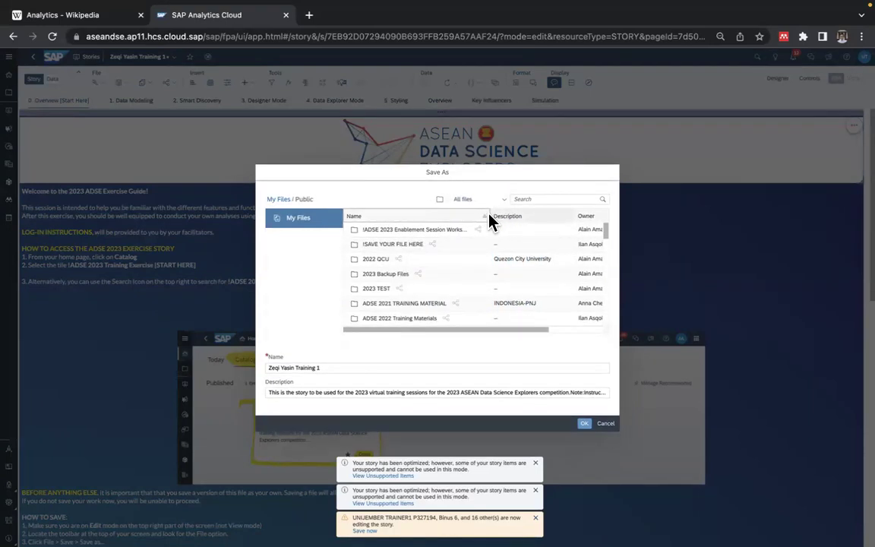
double_click(398, 249)
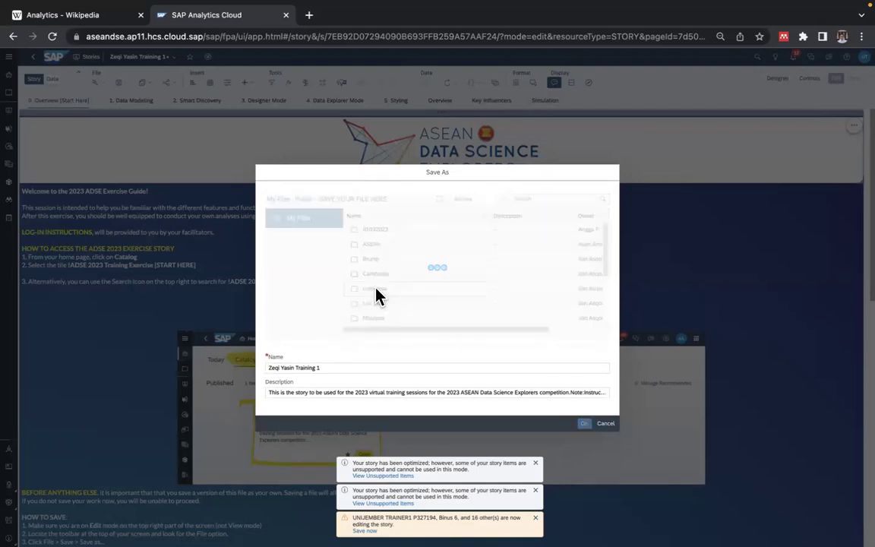
double_click(376, 294)
scroll(423, 302, "down", 5)
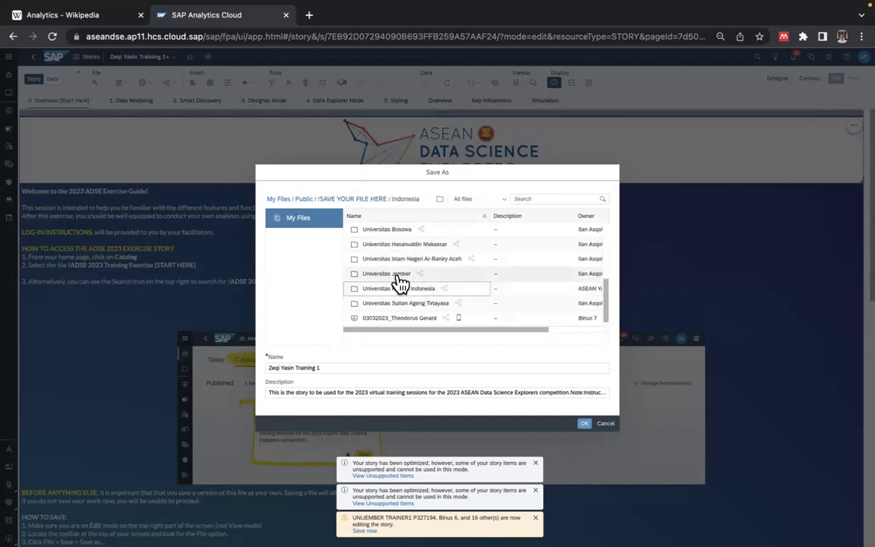
double_click(397, 275)
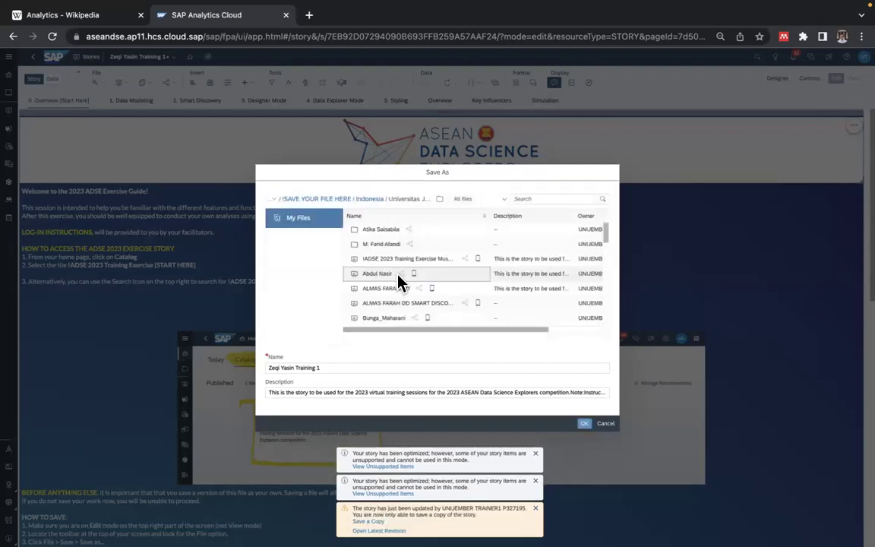
left_click(326, 367)
double_click(327, 367)
left_click(327, 367)
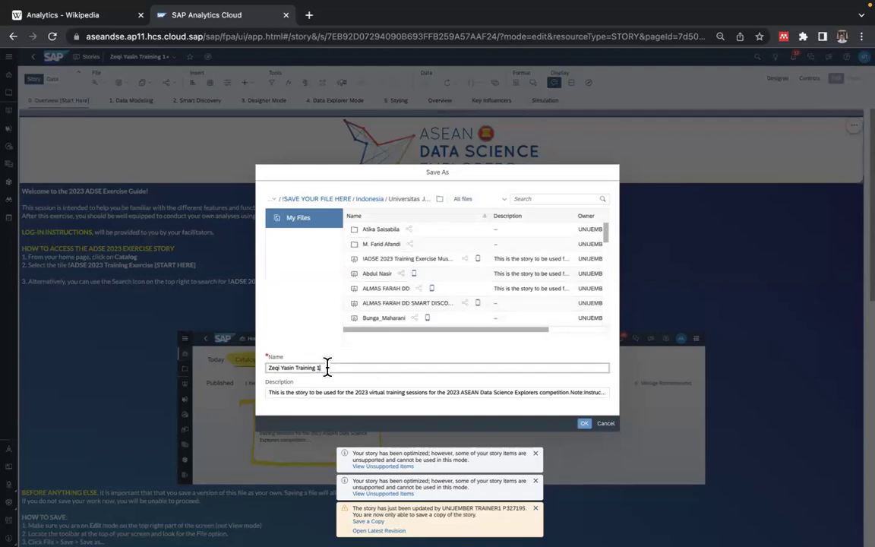
Select the whole story name, then cancel the Save As dialog without saving a copy.
triple_click(327, 367)
left_click(604, 424)
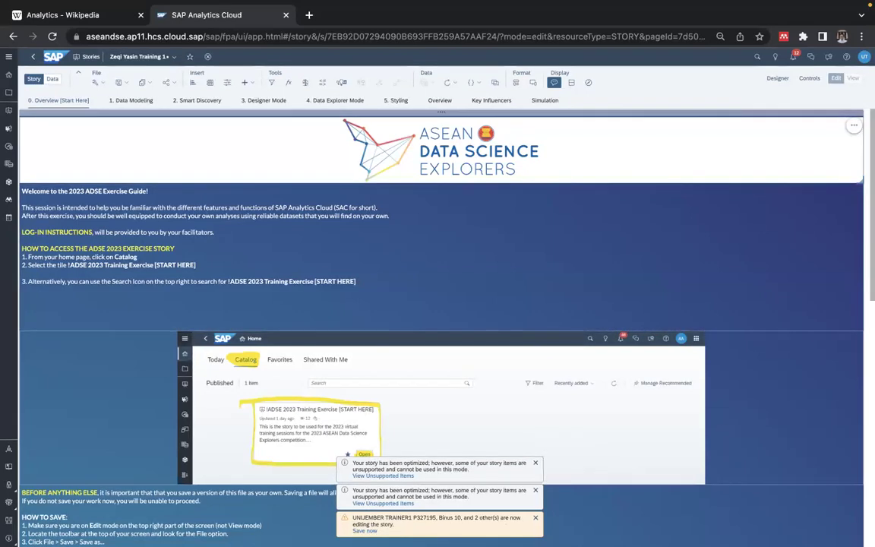
In Finder, select the ADSE Dataset .xlsx file, minimise the window, and return to Chrome.
mouse_move(738, 524)
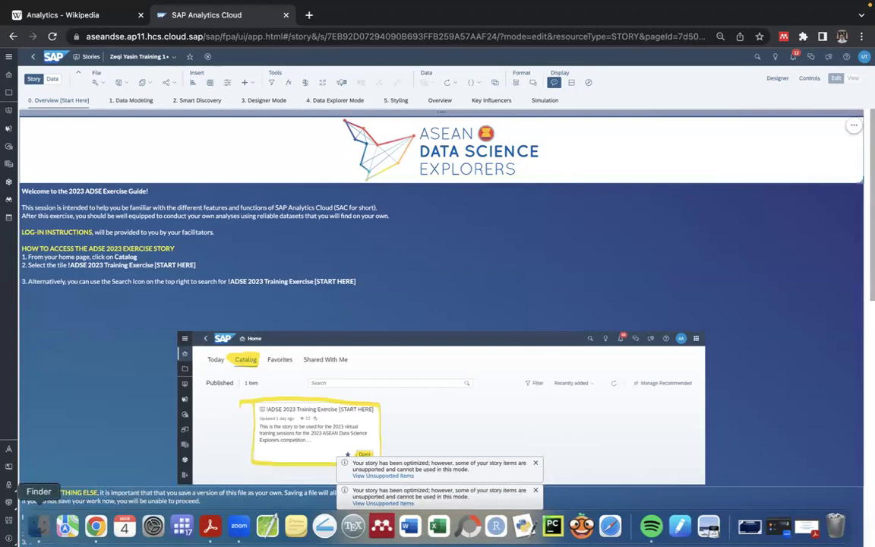
left_click(39, 526)
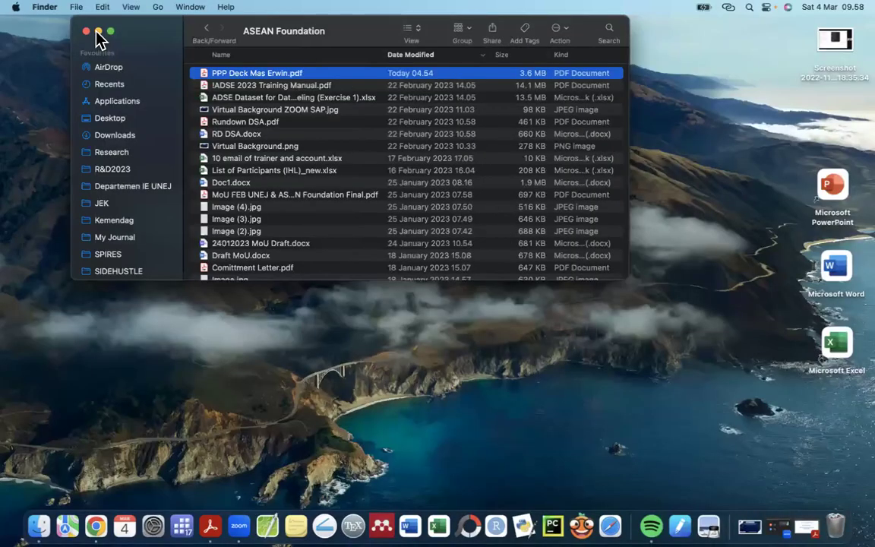
key("Down")
key("Down")
left_click(90, 30)
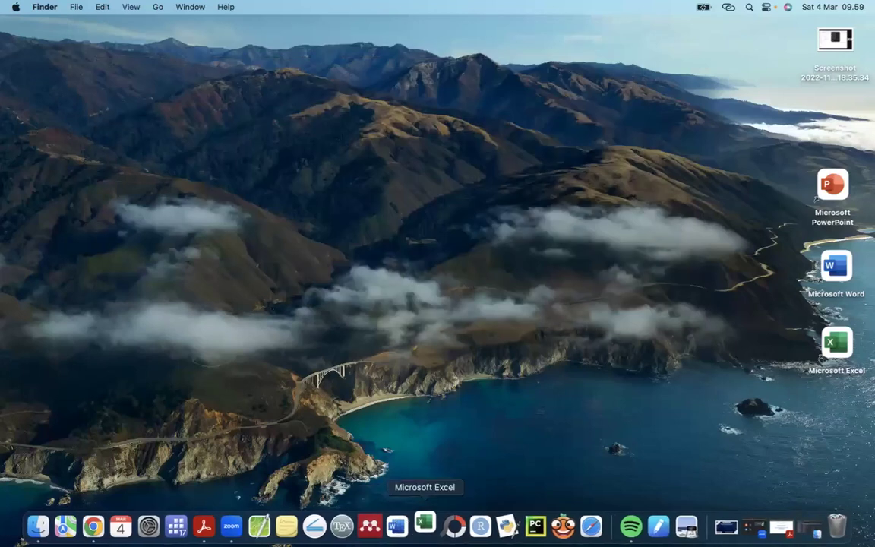
left_click(231, 526)
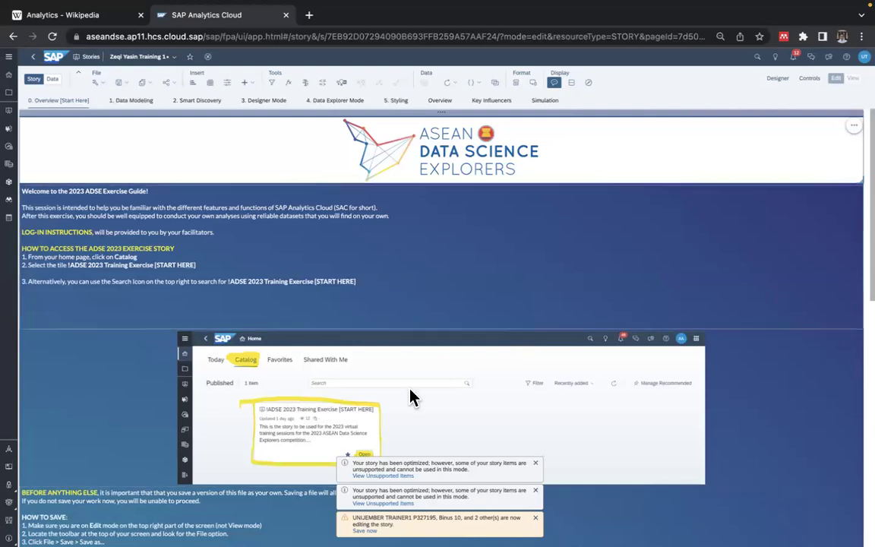
Switch spaces with Ctrl+Left to reach the Excel workbook with the ADSE COVID dataset.
mouse_move(381, 532)
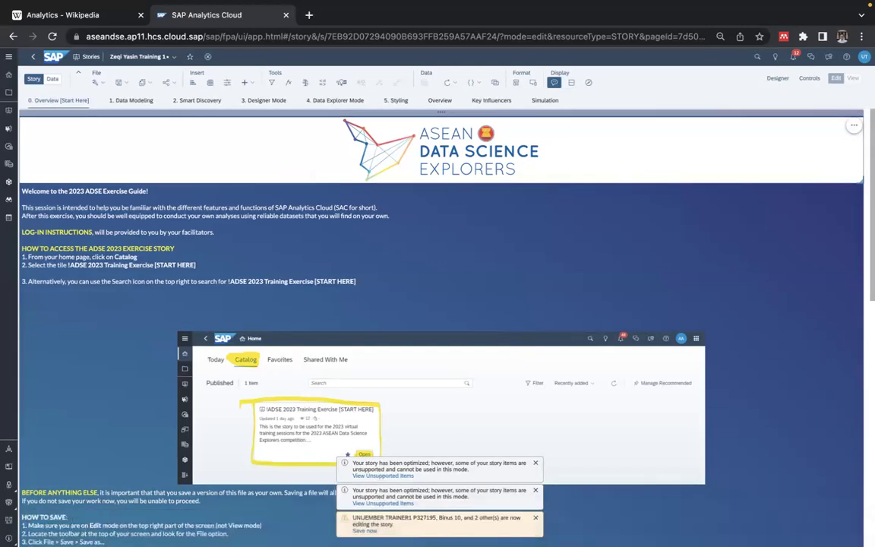
key("ctrl+Left")
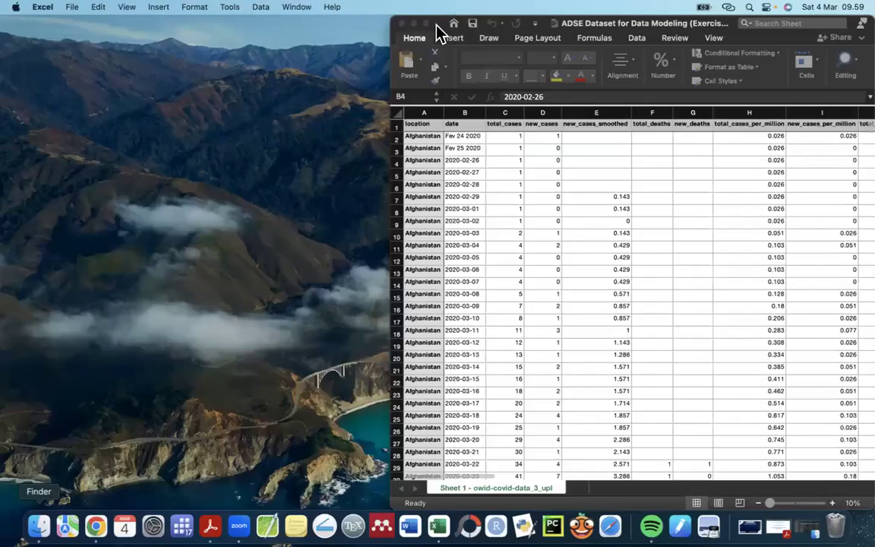
Maximise the Excel window, scroll through the rows, and check date cell B5's value and Text format.
double_click(760, 34)
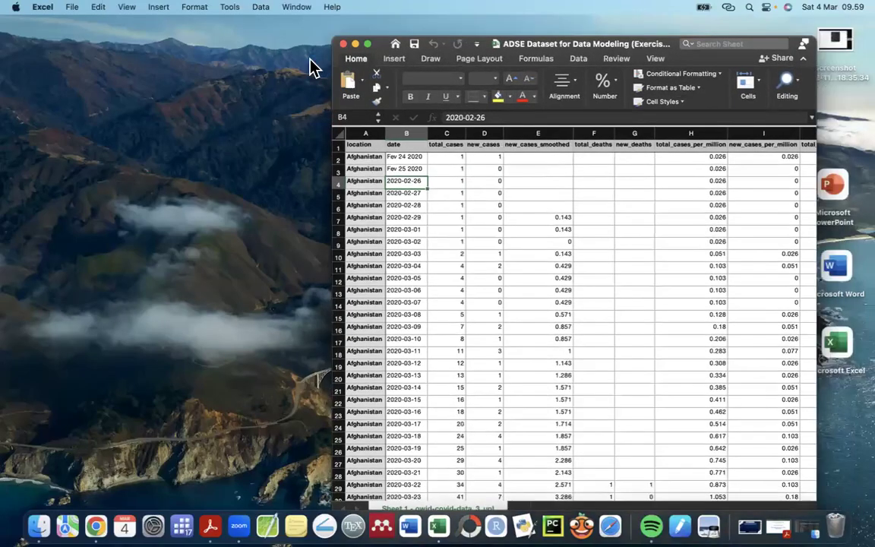
left_click(304, 63)
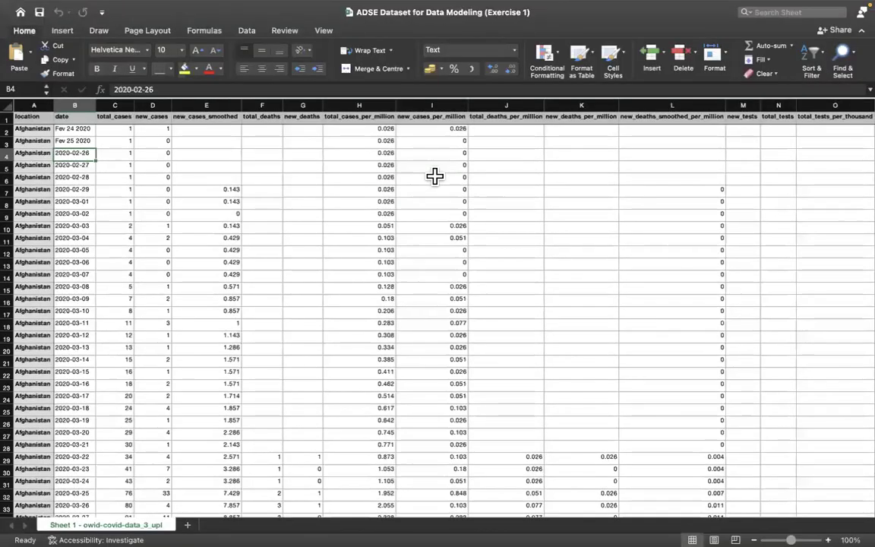
left_click(433, 177)
scroll(229, 185, "down", 20)
left_click_drag(861, 129, 868, 510)
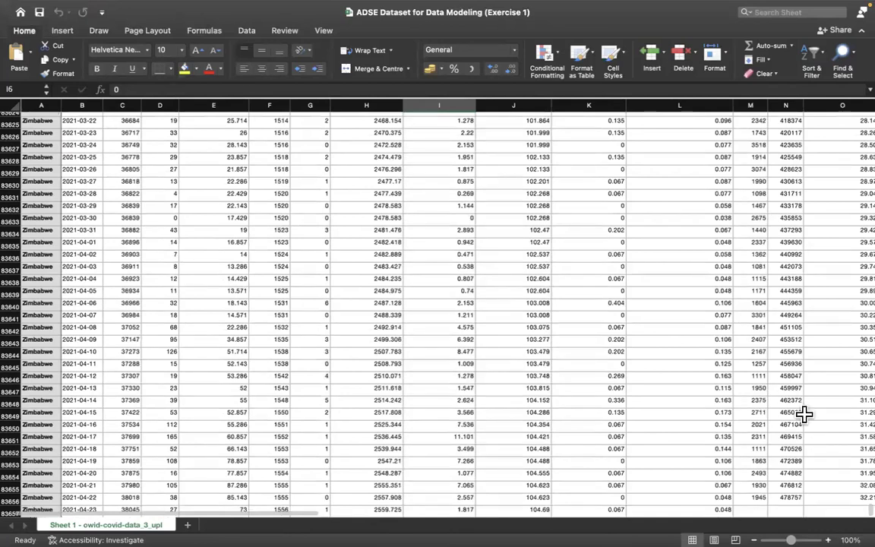
scroll(855, 504, "down", 5)
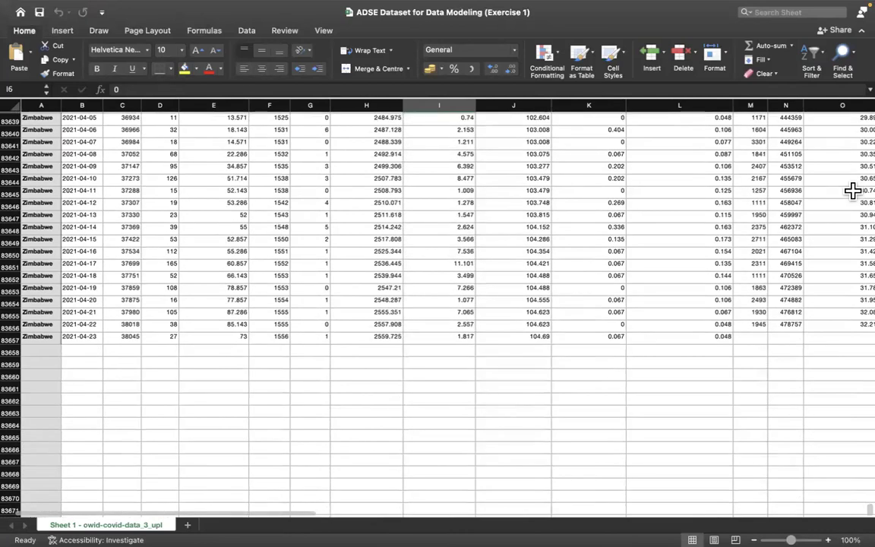
scroll(853, 170, "up", 20)
scroll(852, 122, "up", 20)
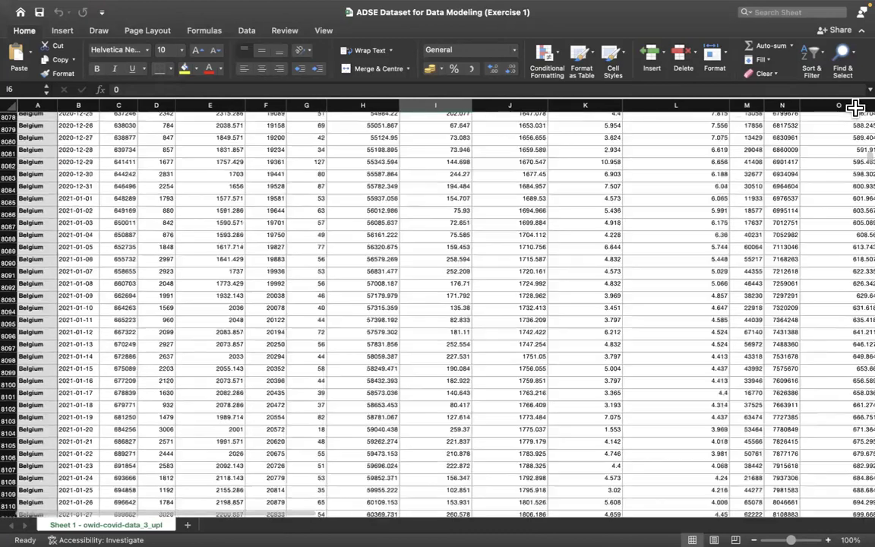
scroll(737, 155, "up", 20)
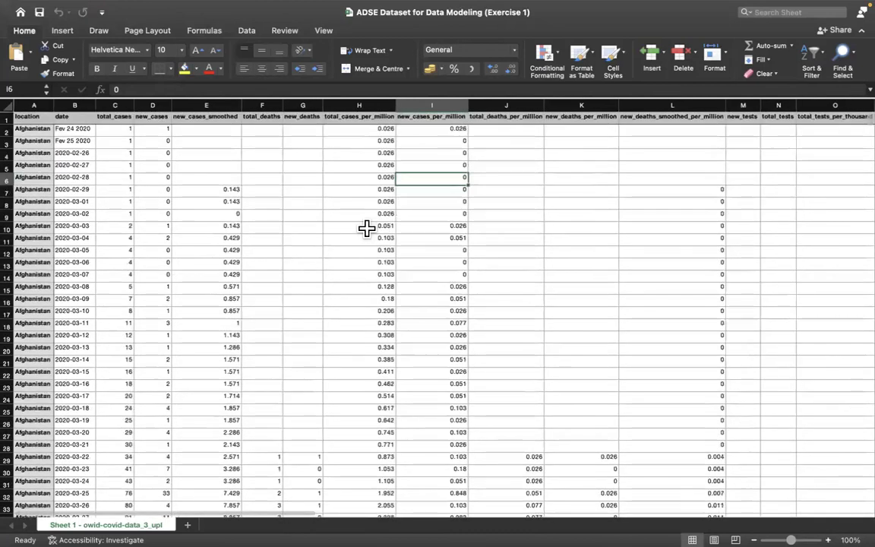
key("Left")
key("Left")
key("Left")
key("Left")
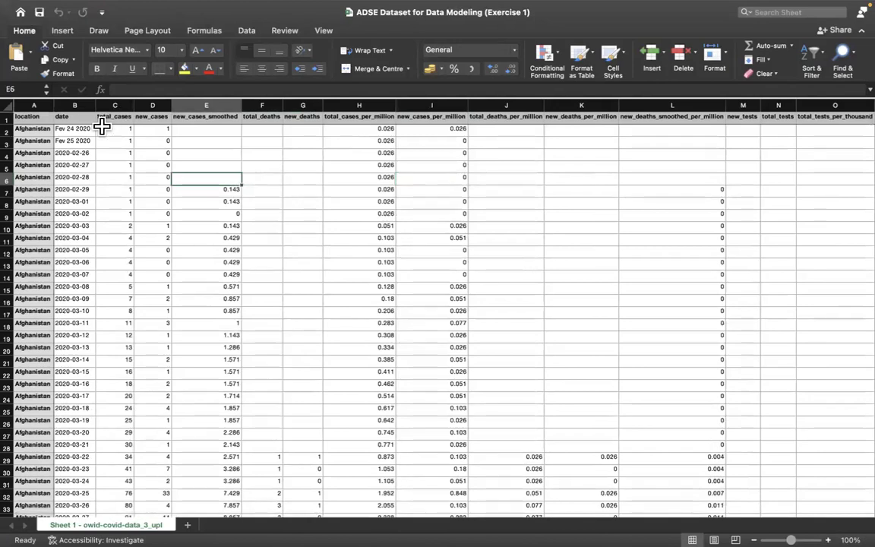
left_click(88, 164)
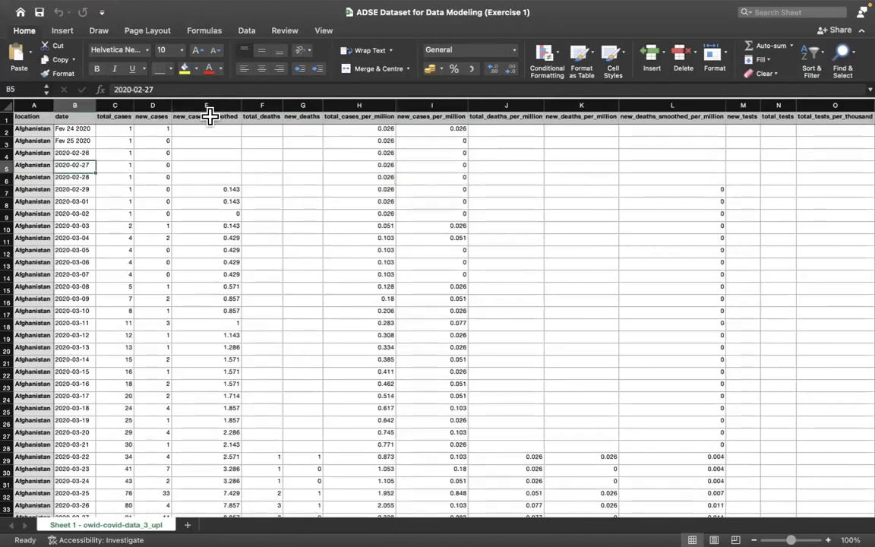
Jump to the header row and scroll right across the dataset's remaining columns.
key("ctrl+Up")
key("Right")
key("Right")
key("Right")
scroll(317, 140, "right", 2)
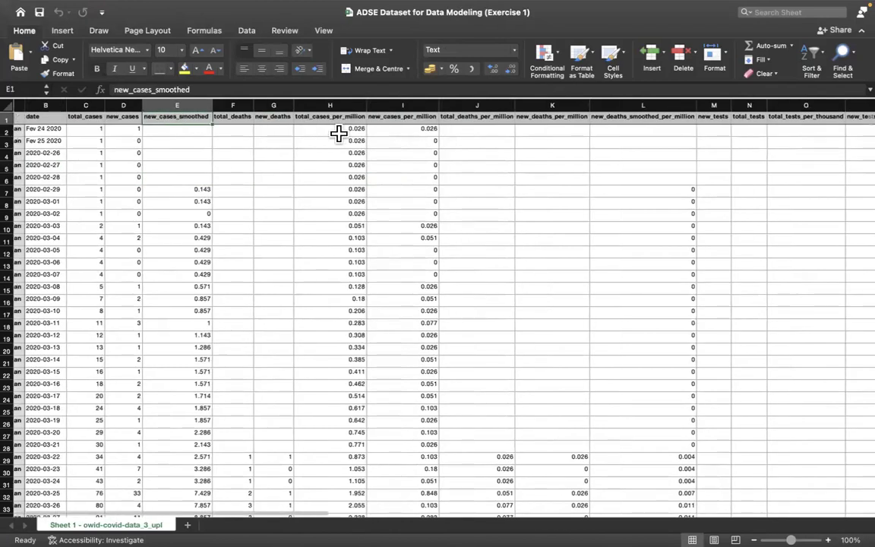
scroll(339, 134, "right", 5)
scroll(339, 133, "right", 3)
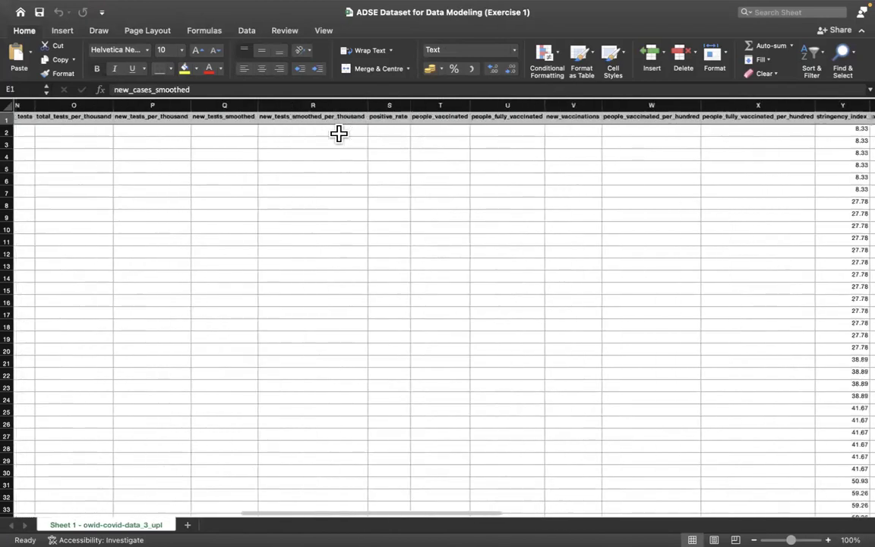
scroll(339, 134, "right", 3)
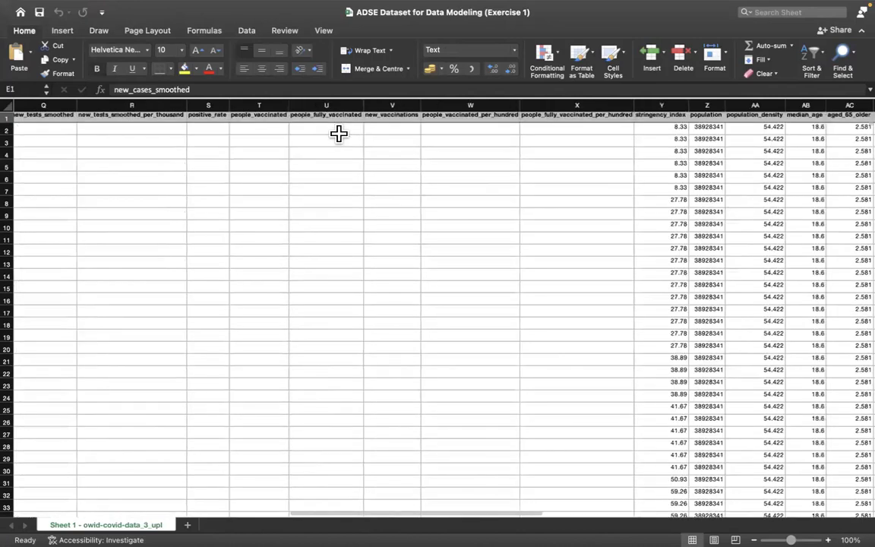
scroll(339, 134, "right", 3)
scroll(339, 134, "right", 1)
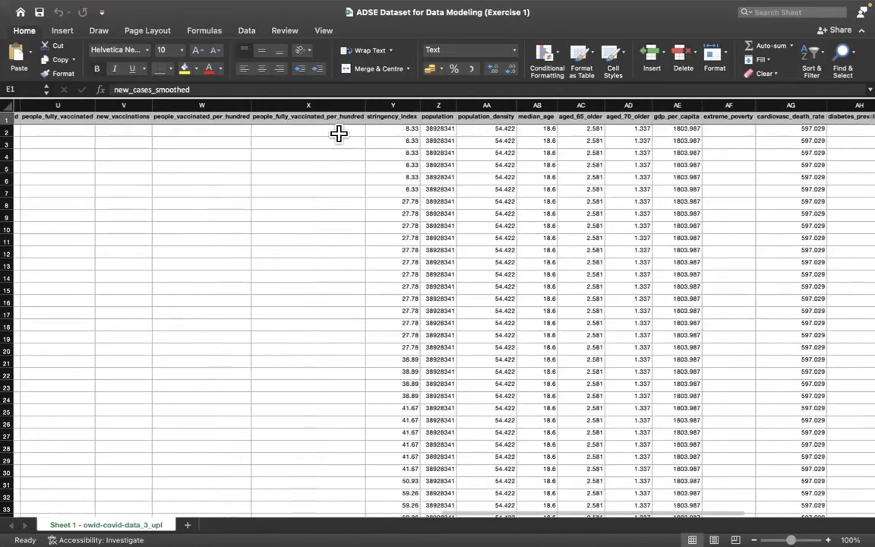
scroll(338, 134, "right", 1)
scroll(71, 29, "right", 3)
mouse_move(31, 9)
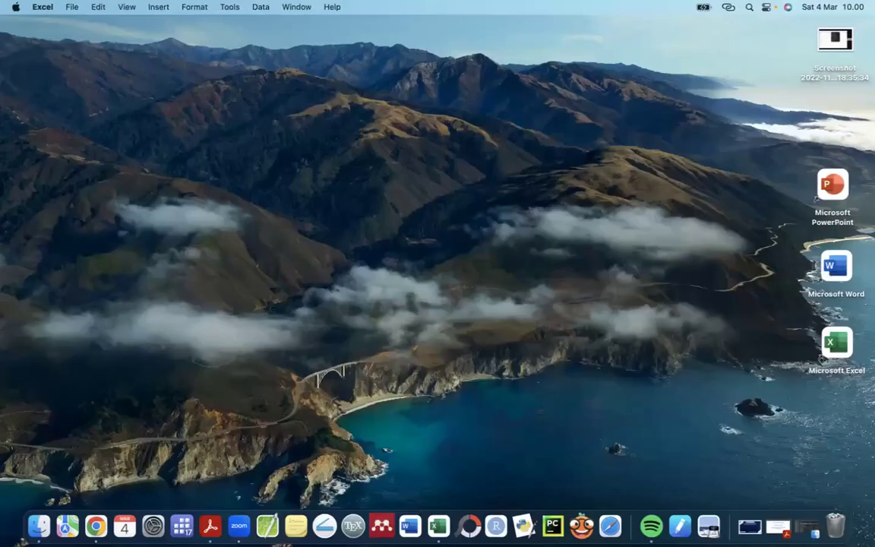
Return to the Training 1 story in Chrome and expand the app navigation panel.
left_click(96, 525)
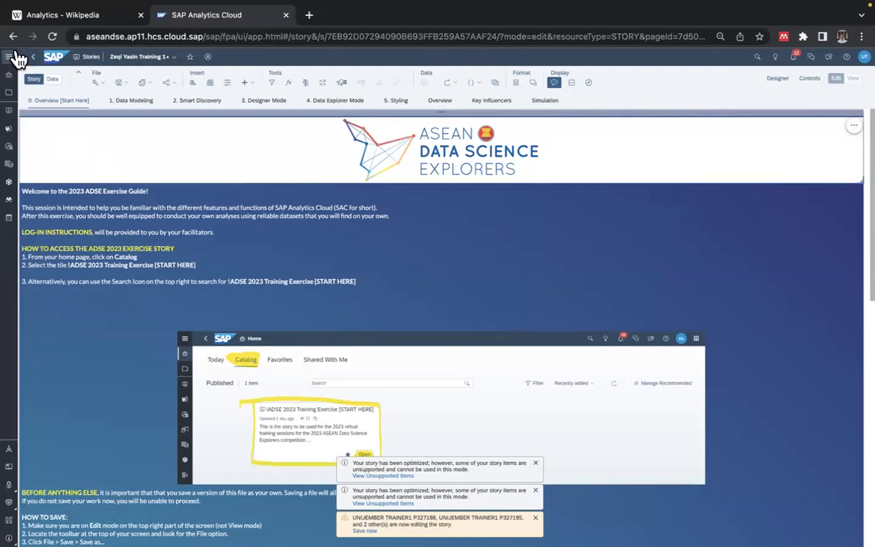
left_click(12, 57)
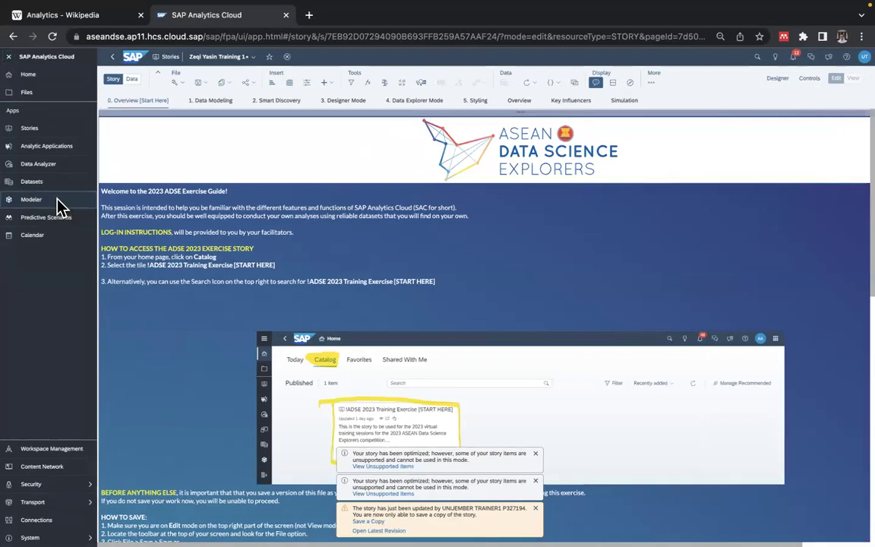
Go to the Modeler, saving the story's unsaved changes when warned.
left_click(61, 205)
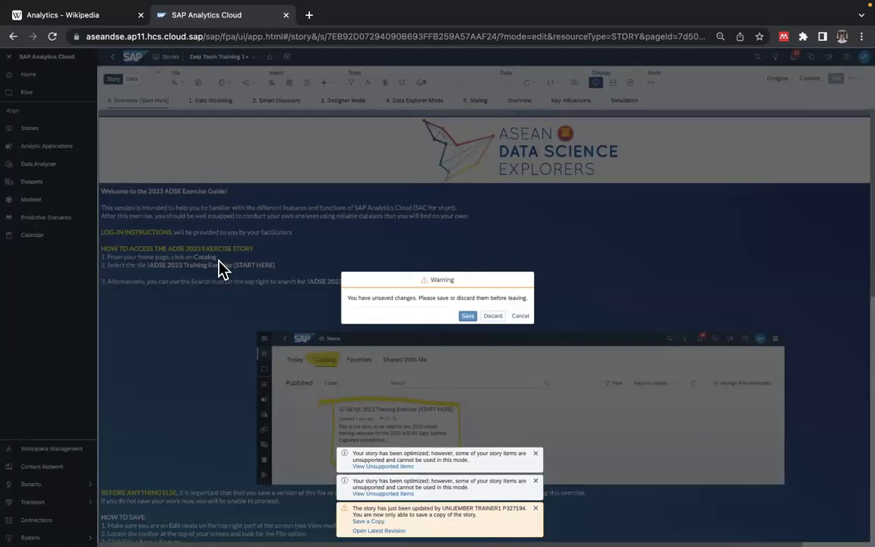
left_click(468, 318)
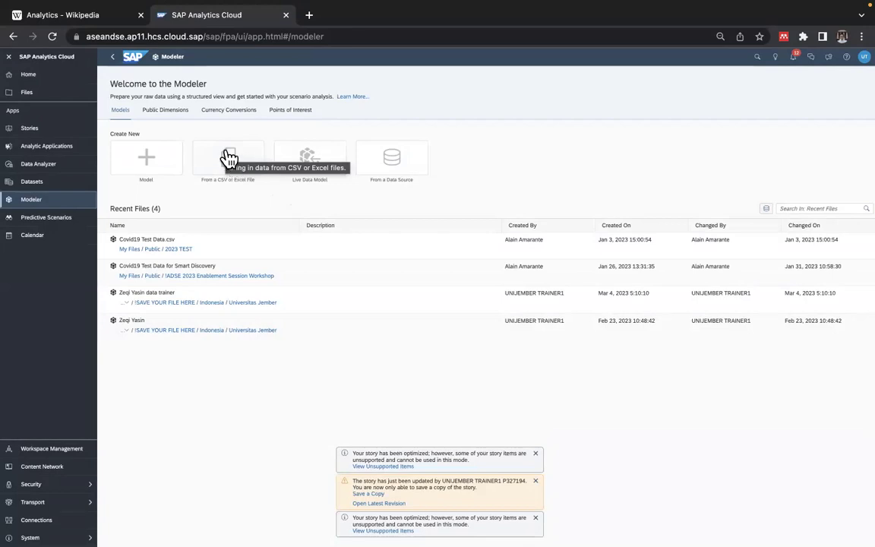
Import ADSE Dataset for Data Modeling (Exercise 1).xlsx as a new model, first row as headers.
left_click(228, 158)
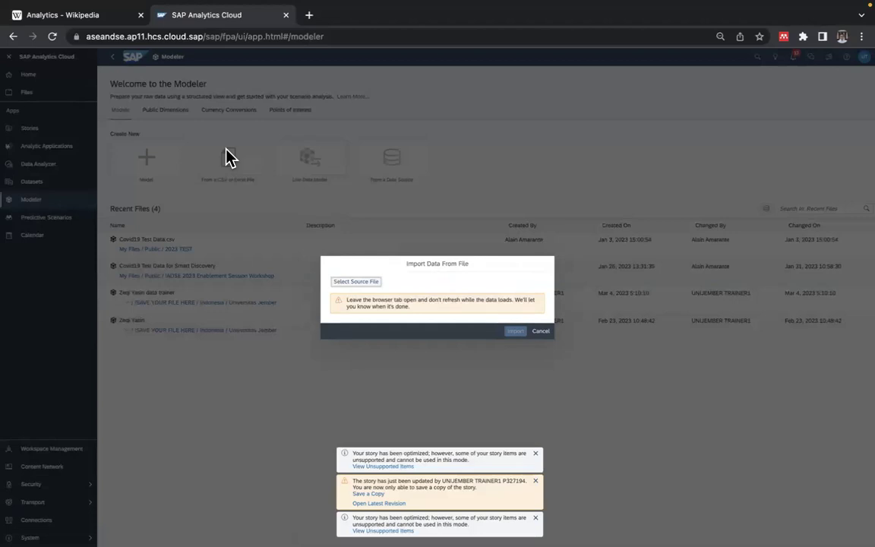
left_click(373, 285)
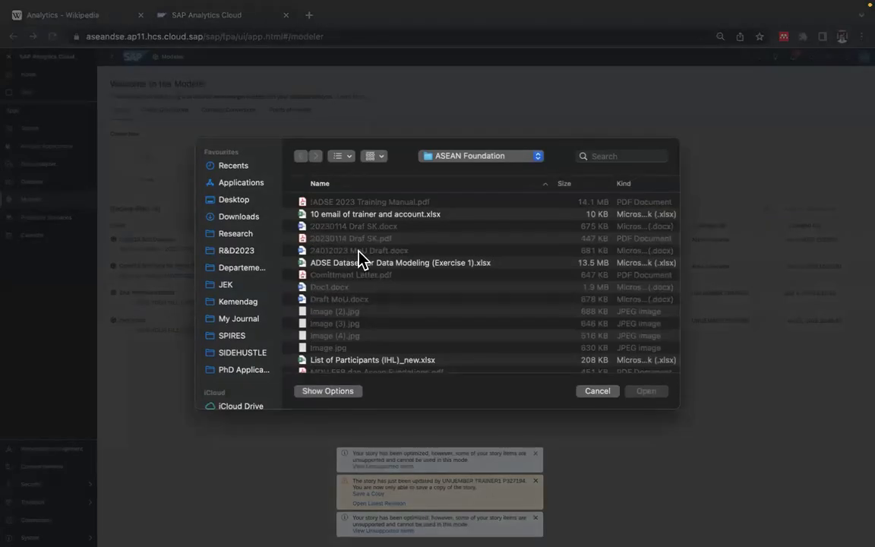
double_click(361, 266)
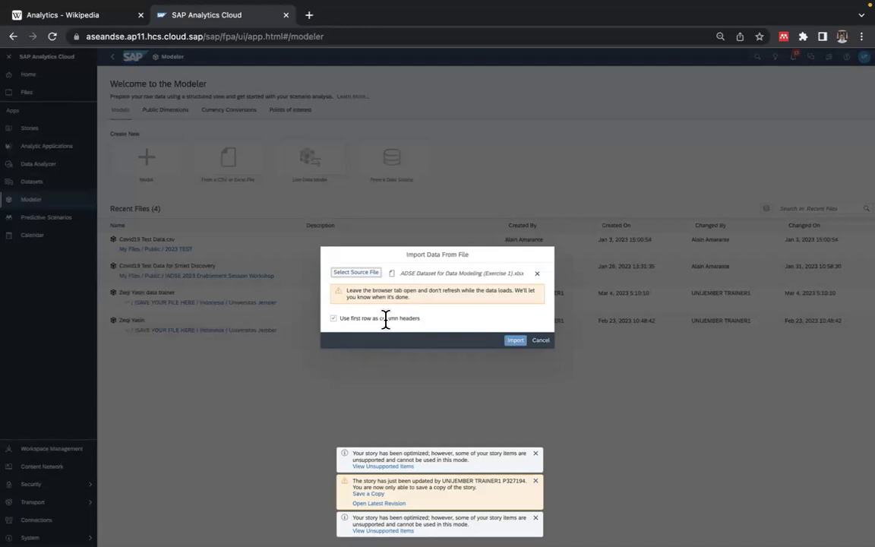
left_click(512, 341)
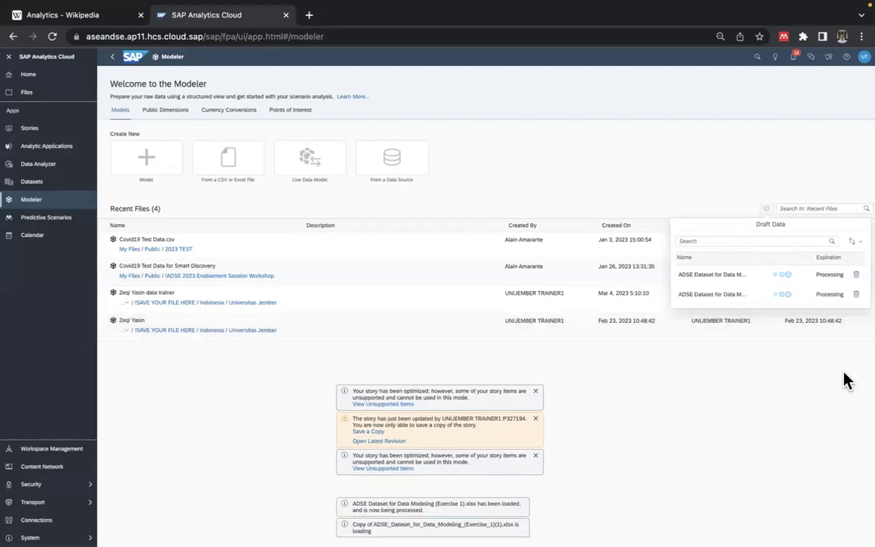
Cancel and delete both duplicate 'ADSE Dataset for Data Modeling' drafts, then open 'Copy of ADSE_Dataset'.
left_click(855, 295)
left_click(503, 317)
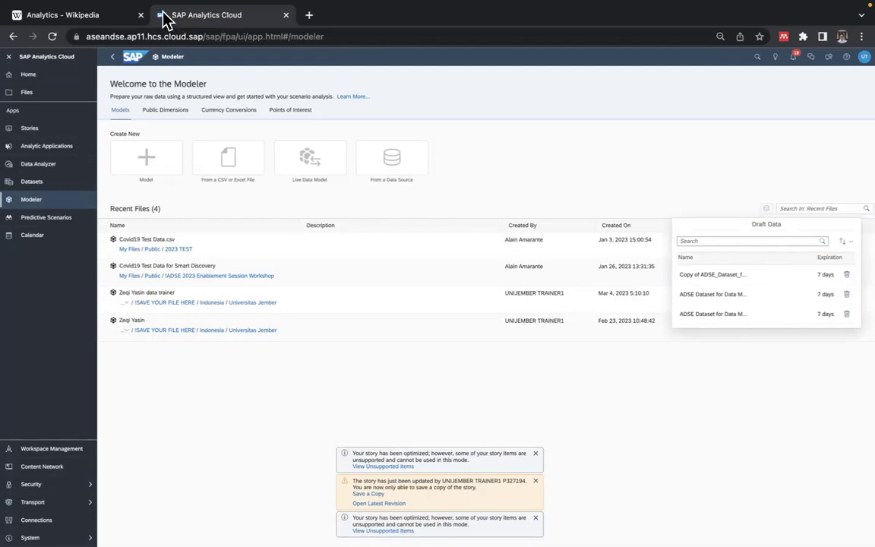
left_click(846, 296)
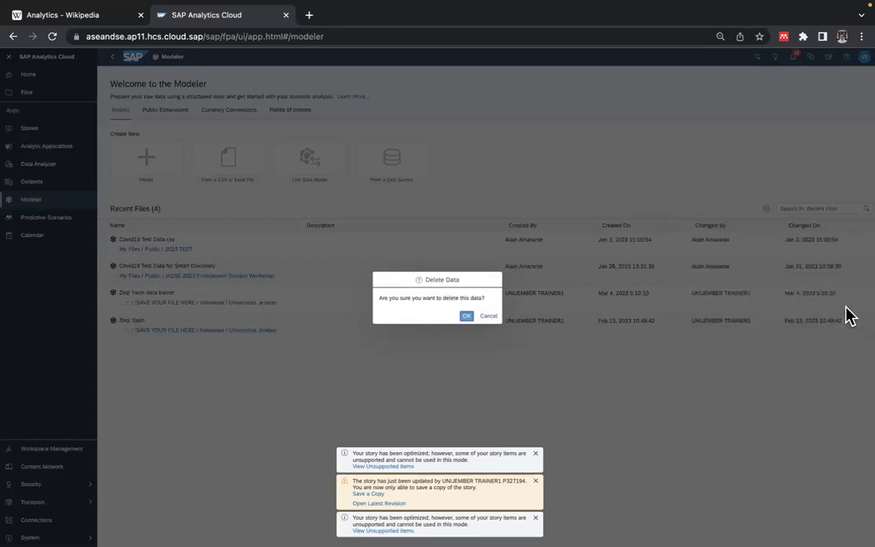
left_click(467, 317)
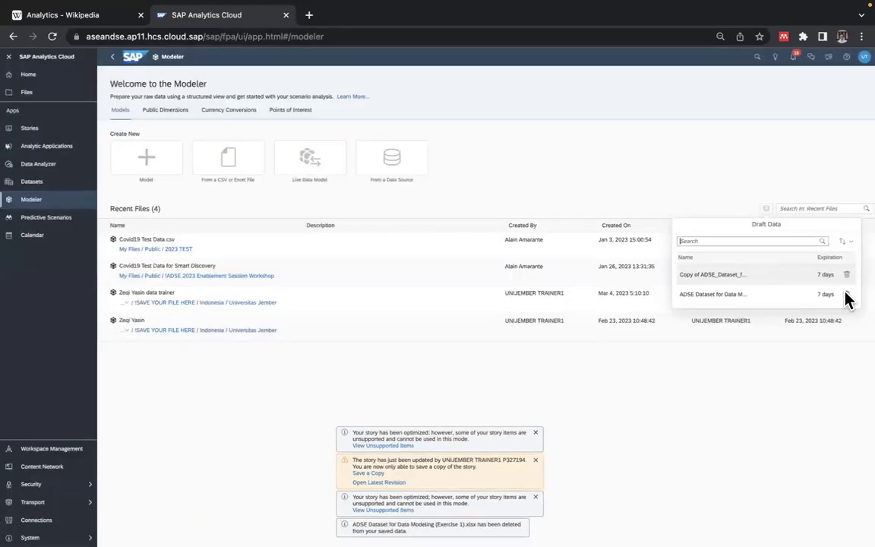
left_click(848, 295)
left_click(467, 316)
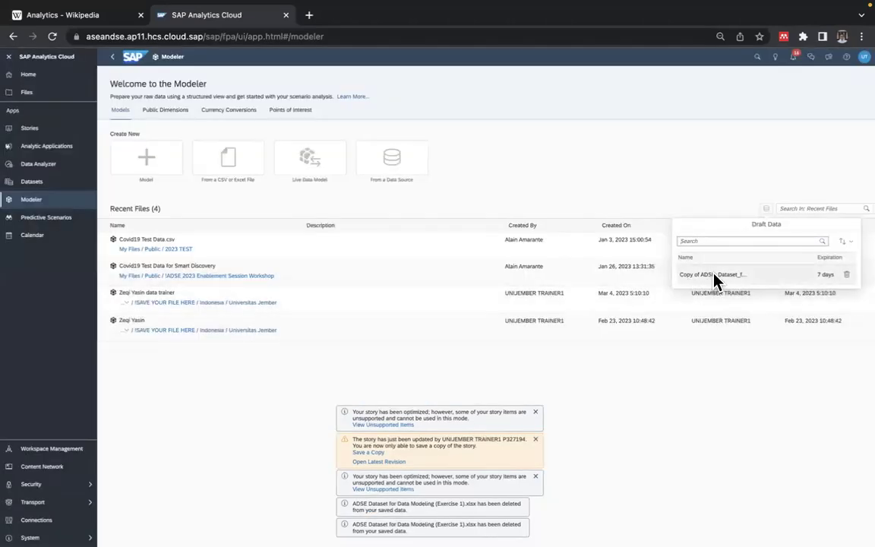
left_click(714, 277)
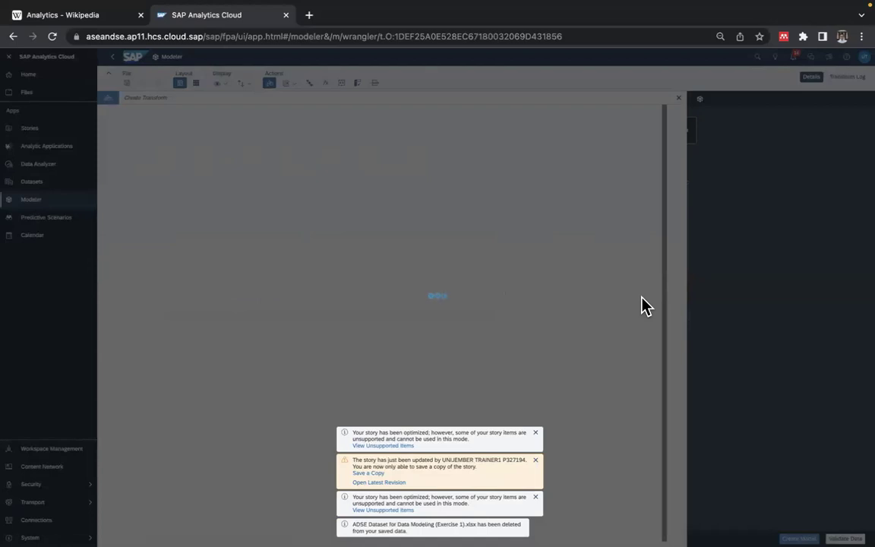
Acknowledge the Data Sample message and dismiss the story notifications.
left_click(536, 439)
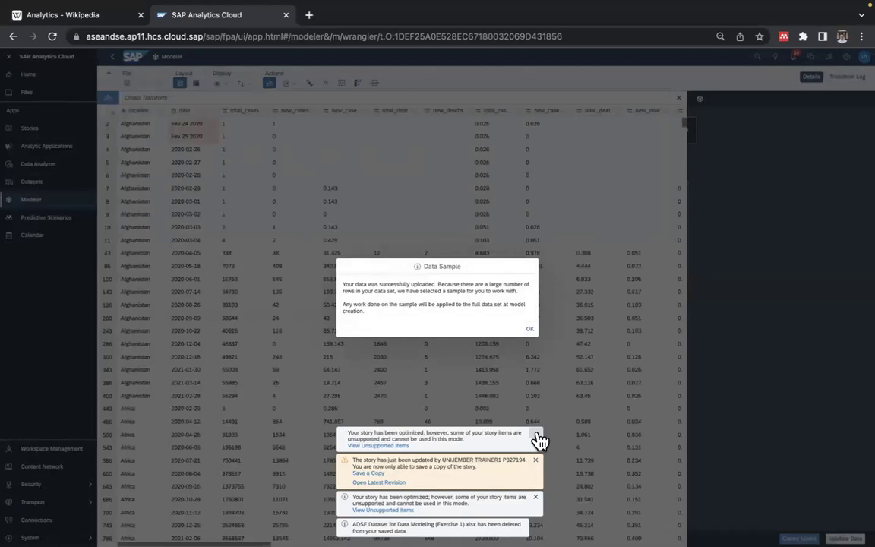
left_click(530, 334)
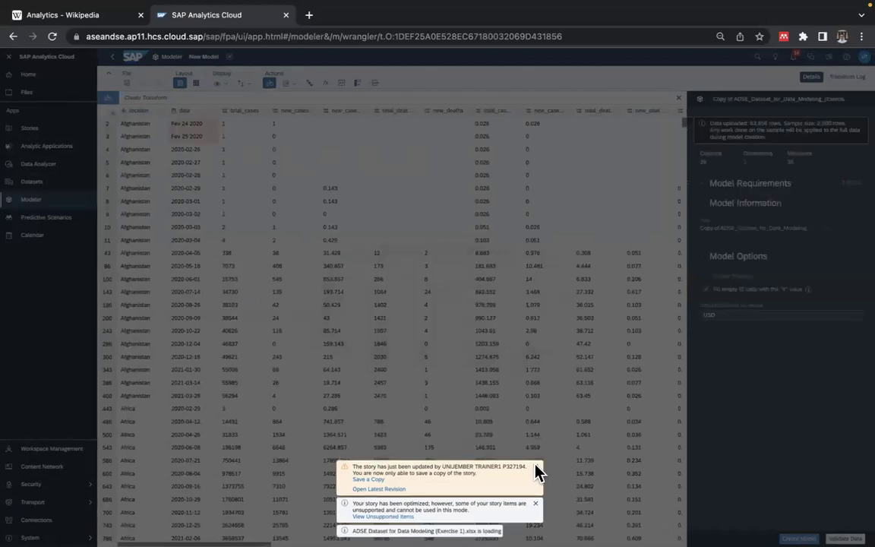
left_click(536, 468)
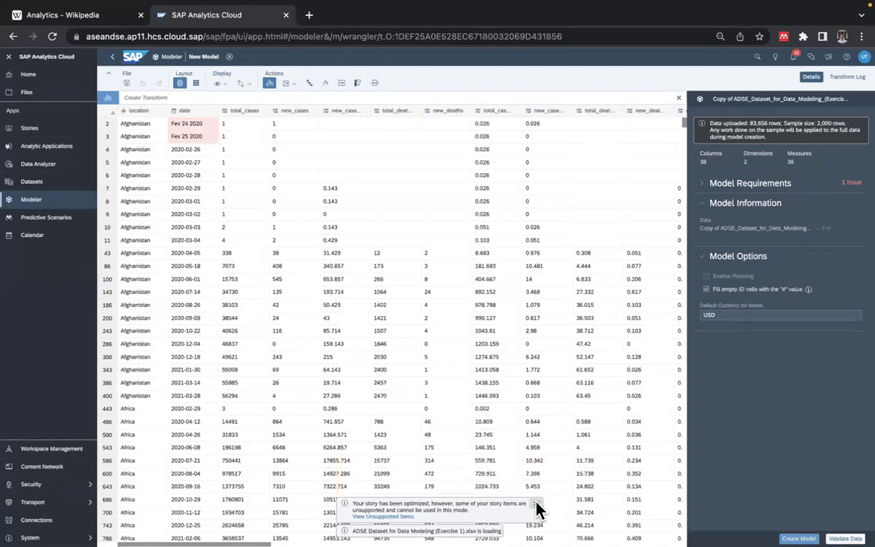
left_click(536, 504)
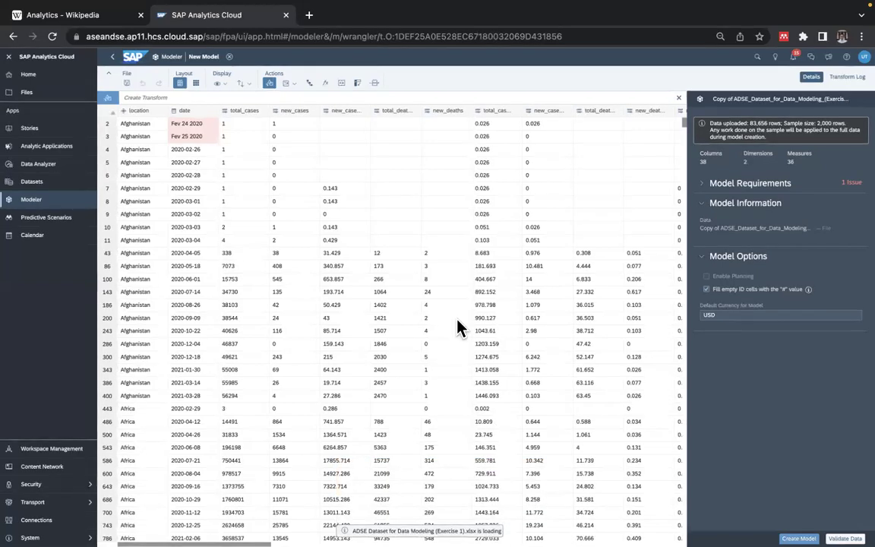
scroll(458, 329, "right", 10)
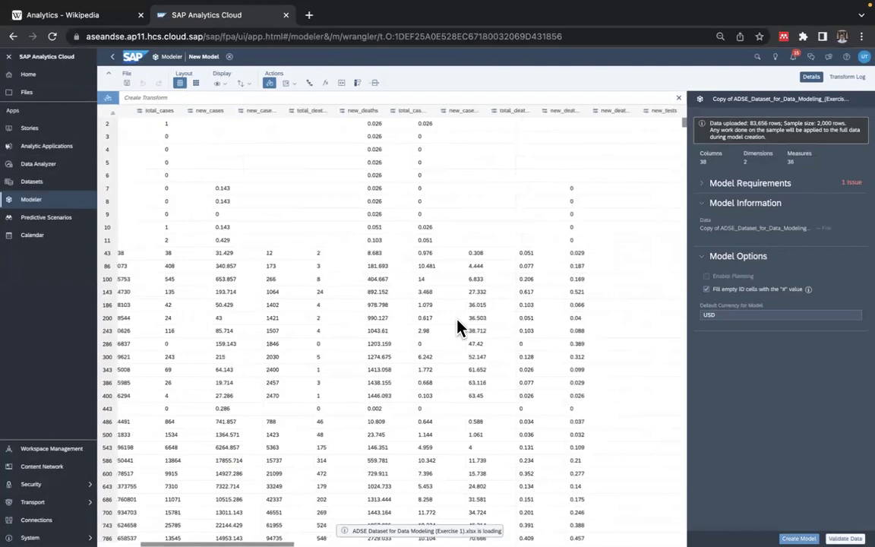
scroll(448, 304, "left", 10)
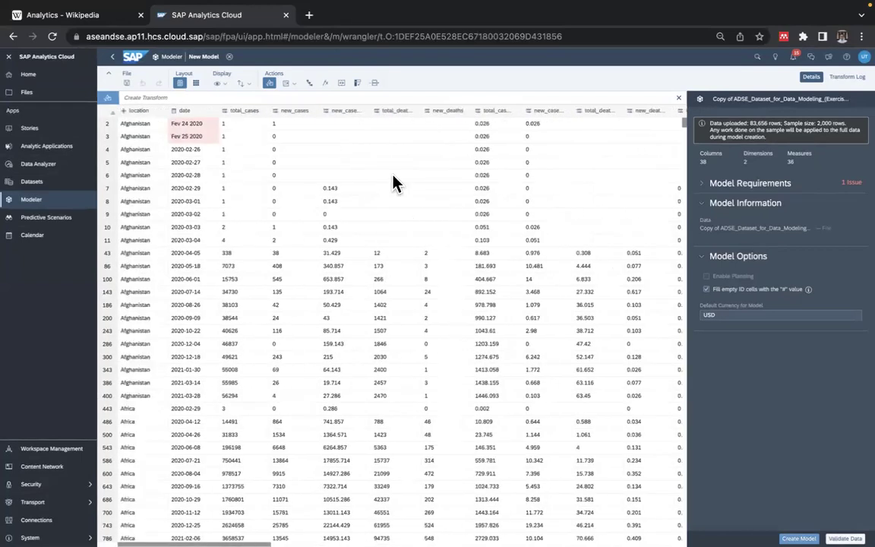
scroll(393, 183, "down", 5)
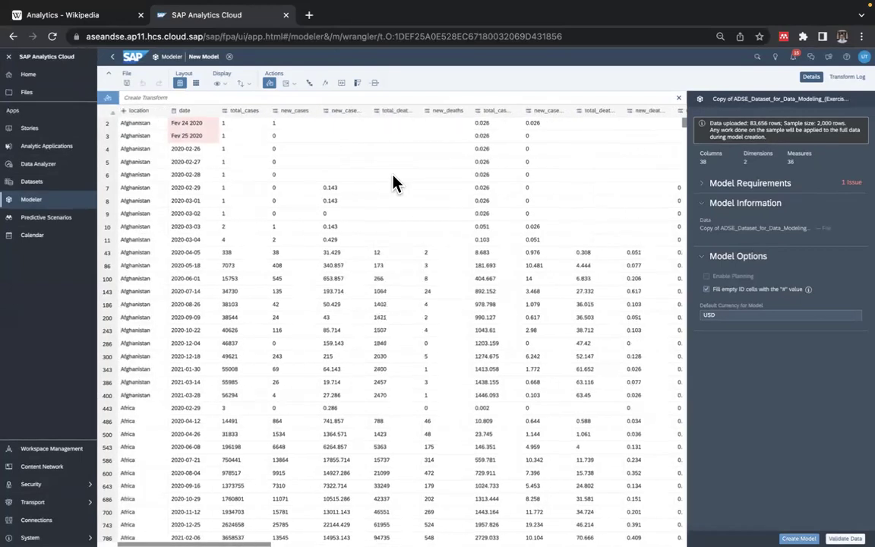
scroll(394, 183, "up", 5)
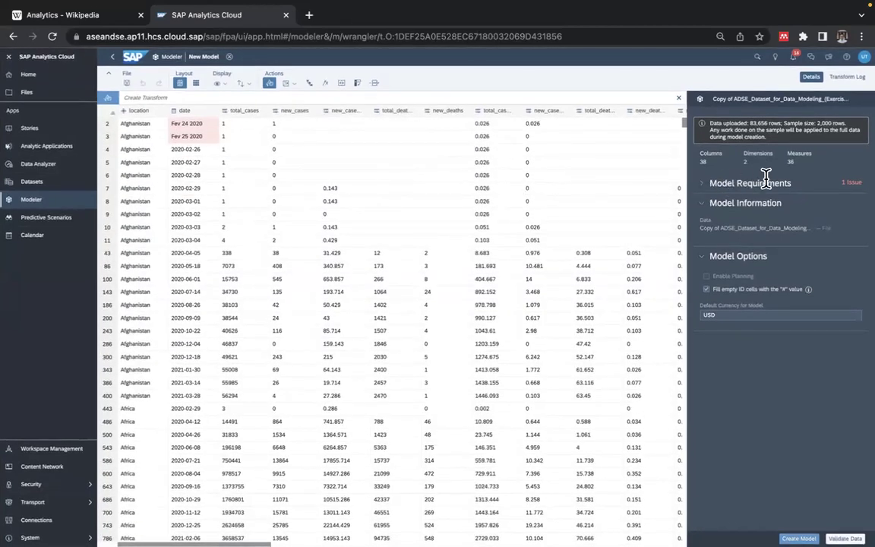
Expand Model Requirements in the Details panel to see the date column's data quality issues.
left_click(702, 186)
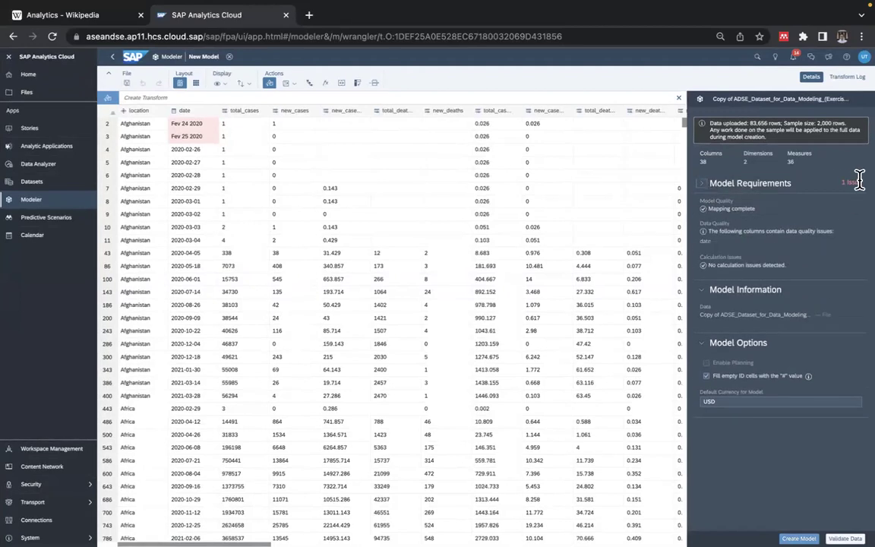
left_click(701, 291)
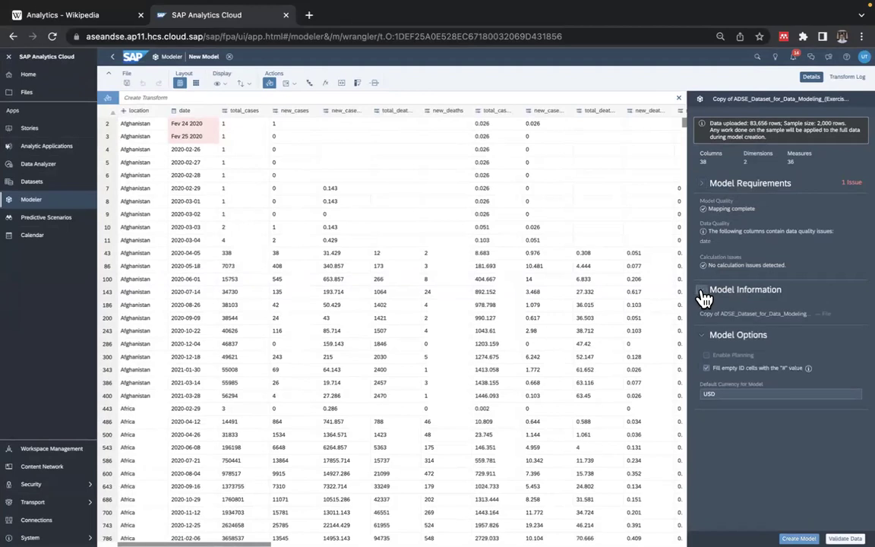
left_click(701, 291)
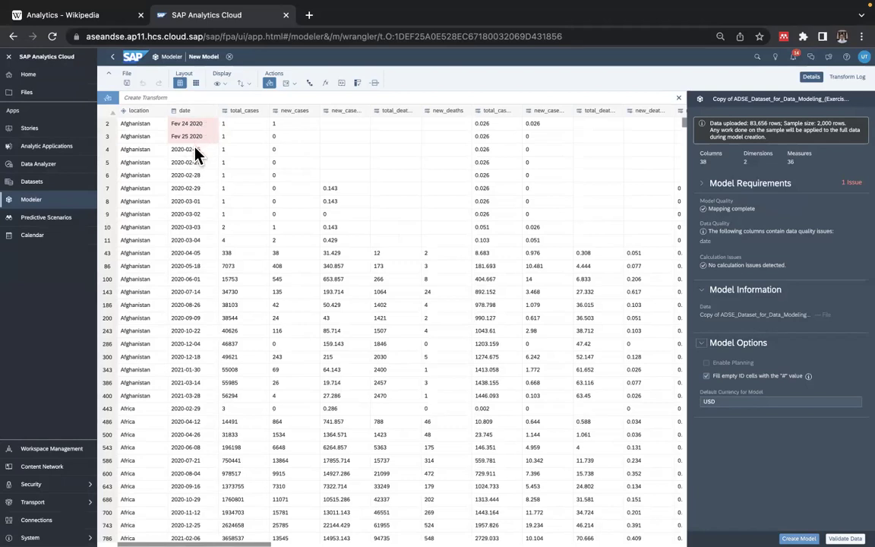
left_click(192, 147)
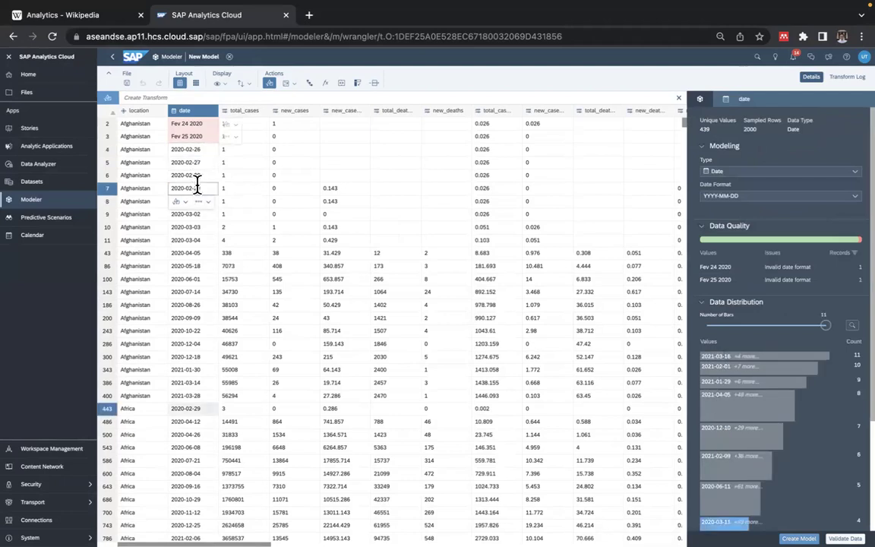
left_click(215, 190)
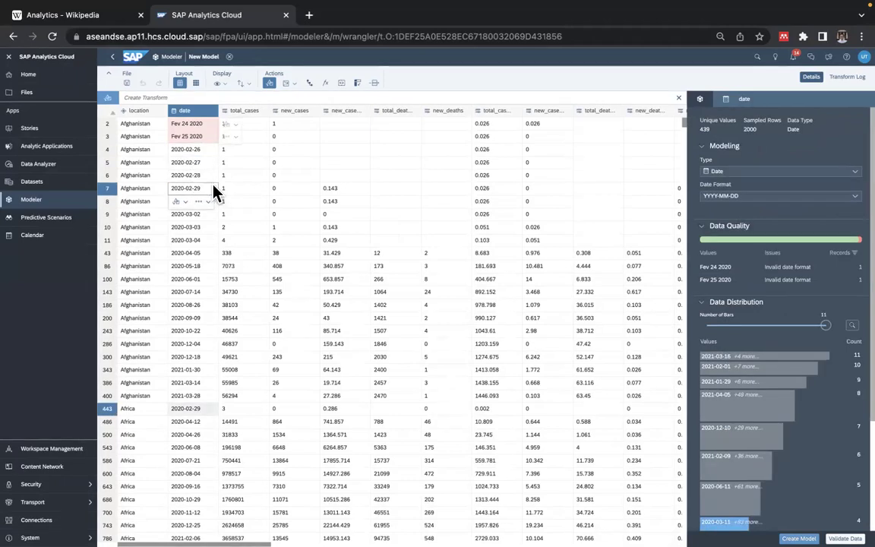
left_click(199, 124)
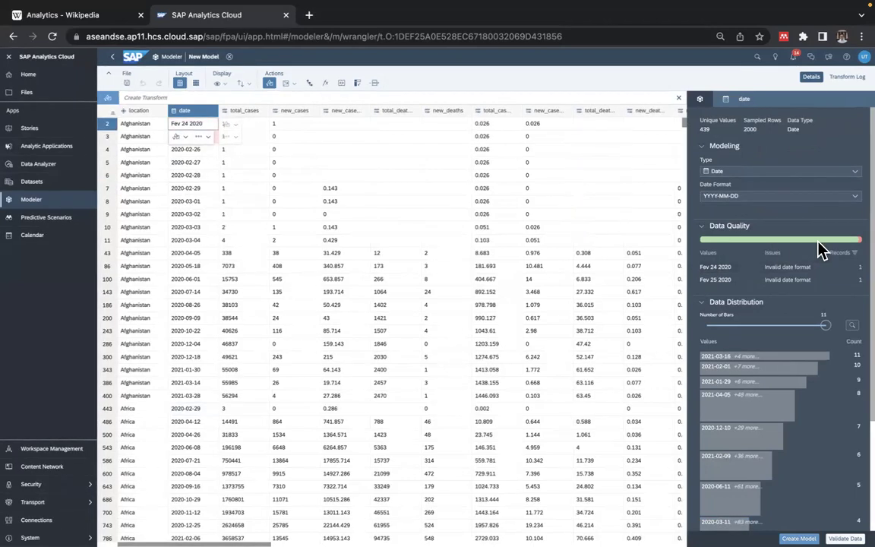
left_click(854, 243)
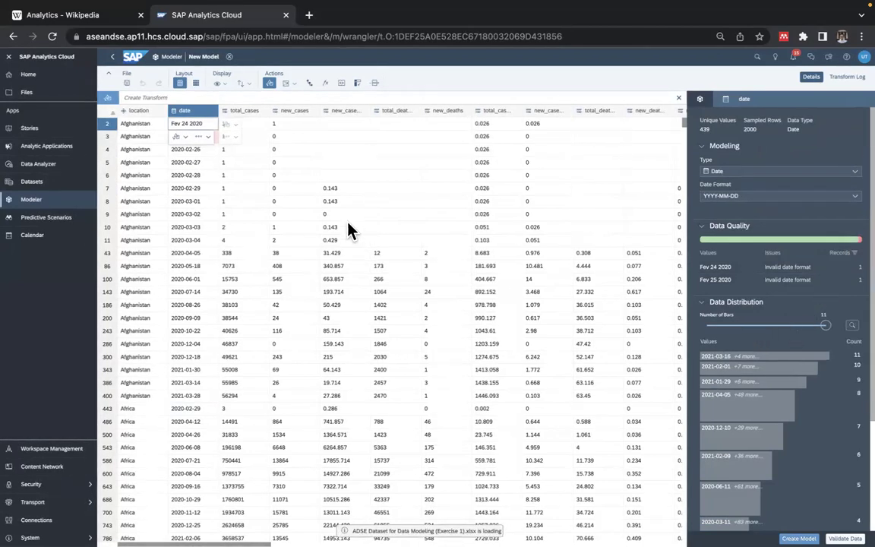
left_click(279, 137)
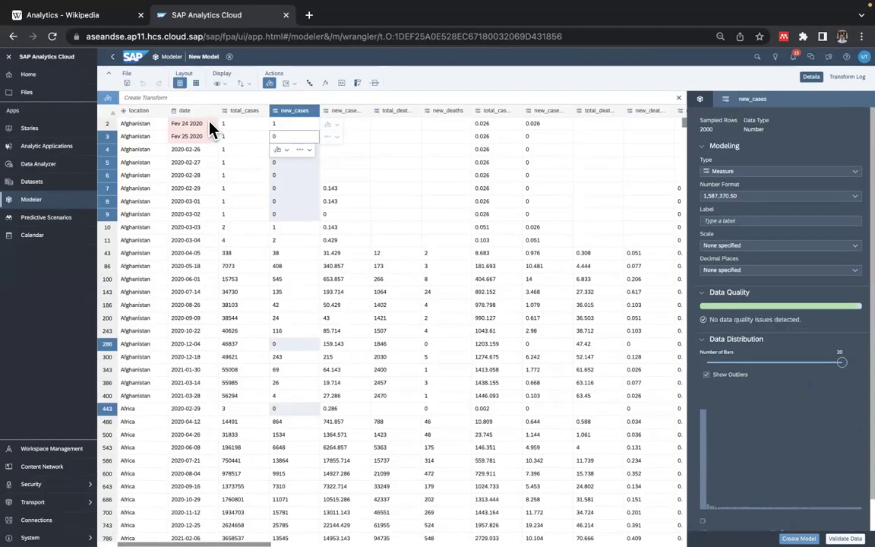
left_click(209, 124)
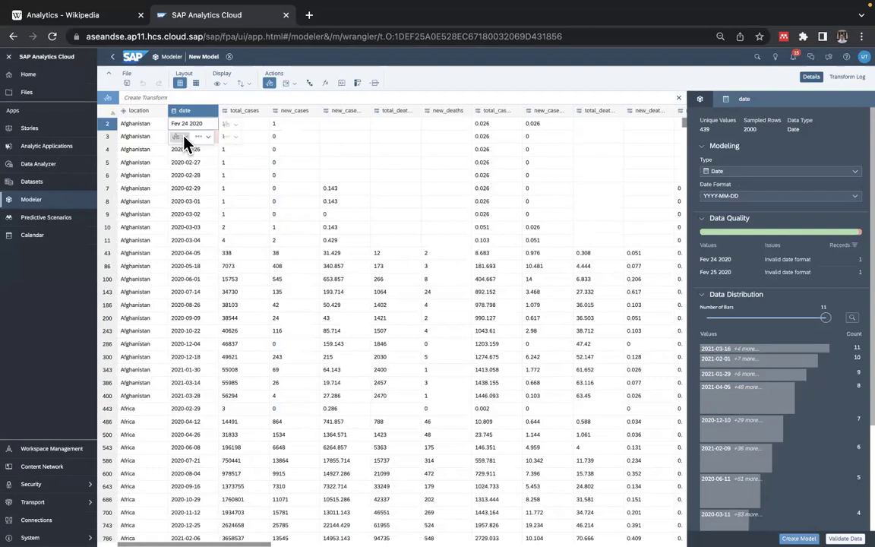
left_click(184, 139)
left_click(201, 138)
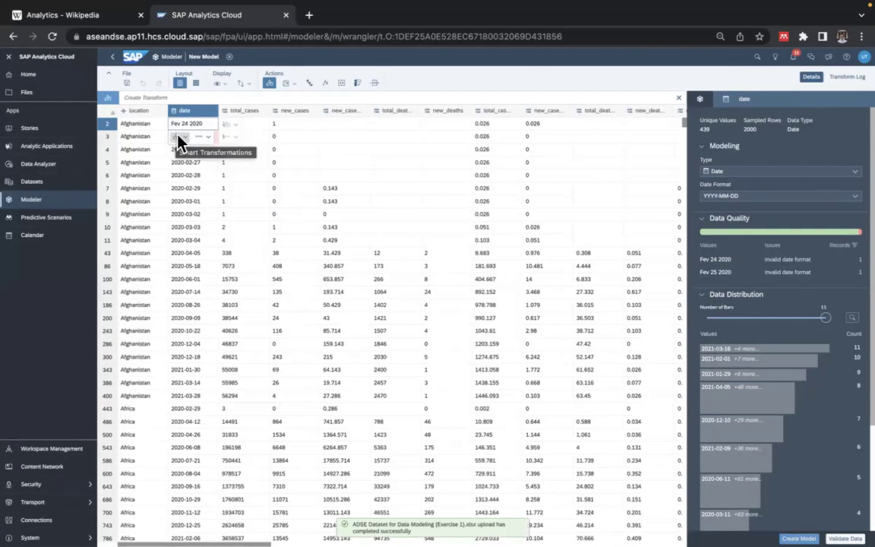
Create a Replace transform changing 'Fev 24 2020' to 2020-02-24 in the date column.
left_click(181, 140)
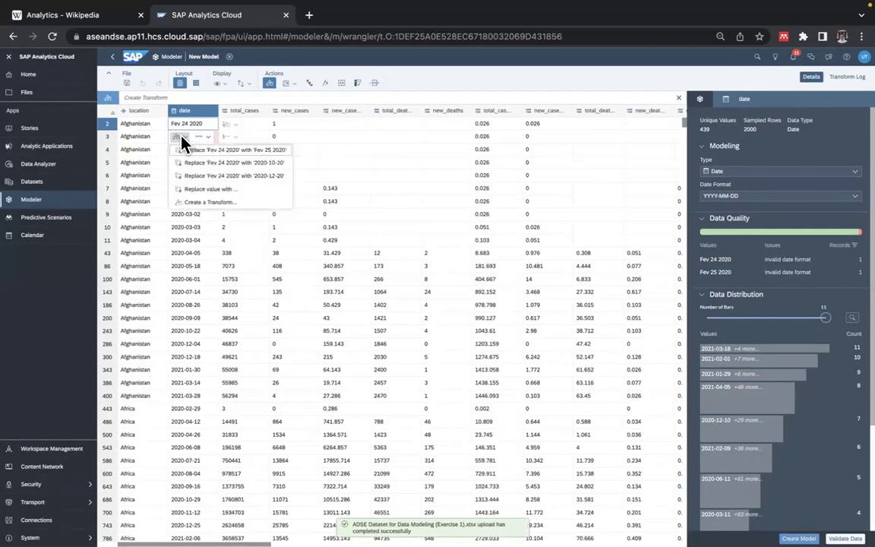
left_click(185, 149)
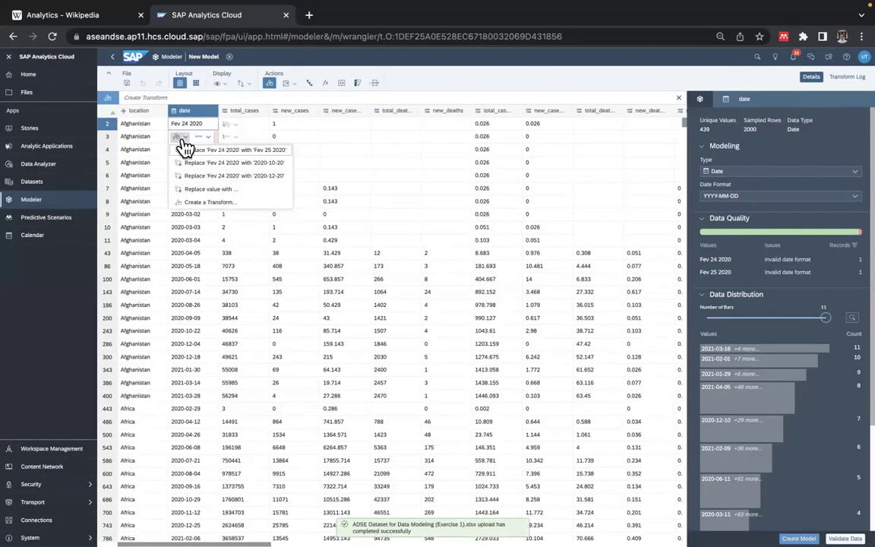
left_click(217, 203)
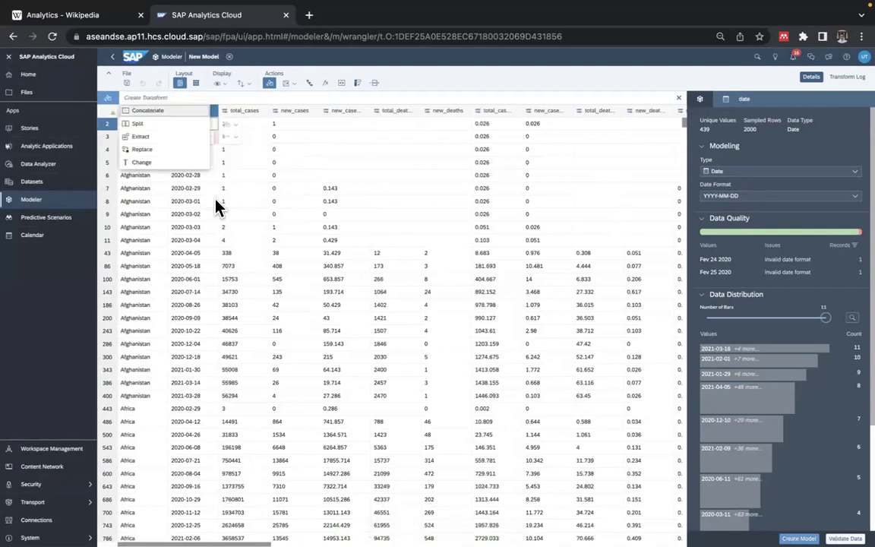
left_click(143, 149)
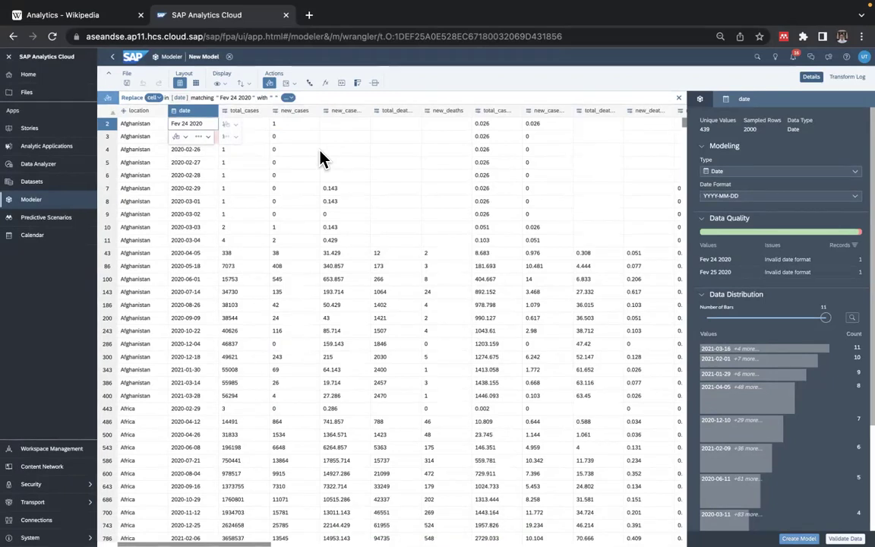
left_click(272, 98)
type("2020")
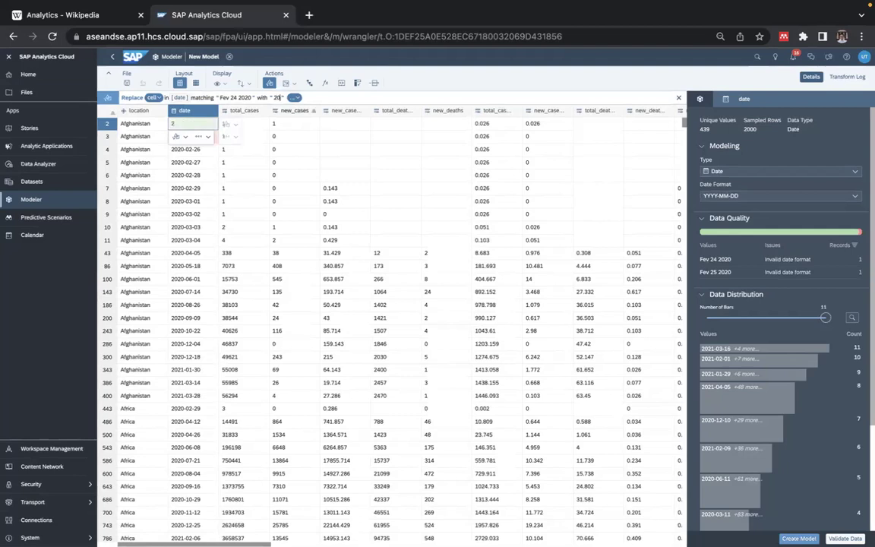
type("-")
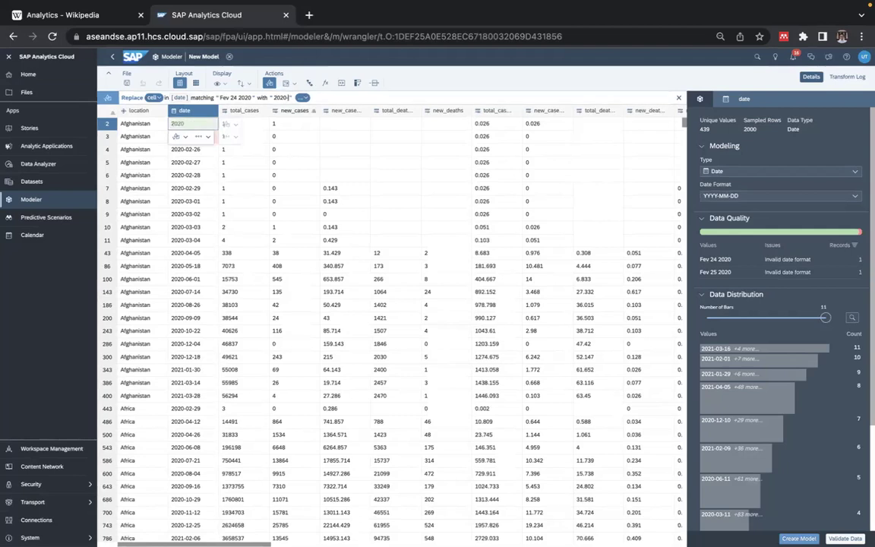
type("02")
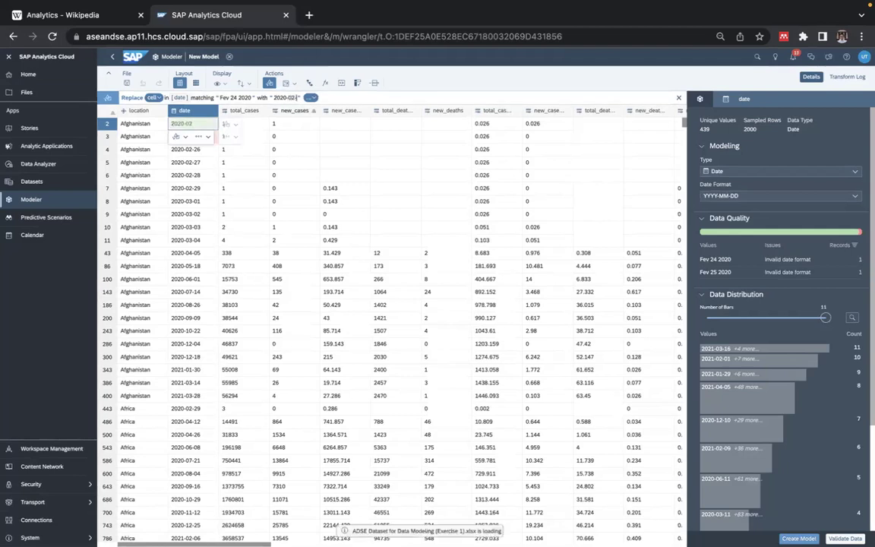
type("-24")
key("Return")
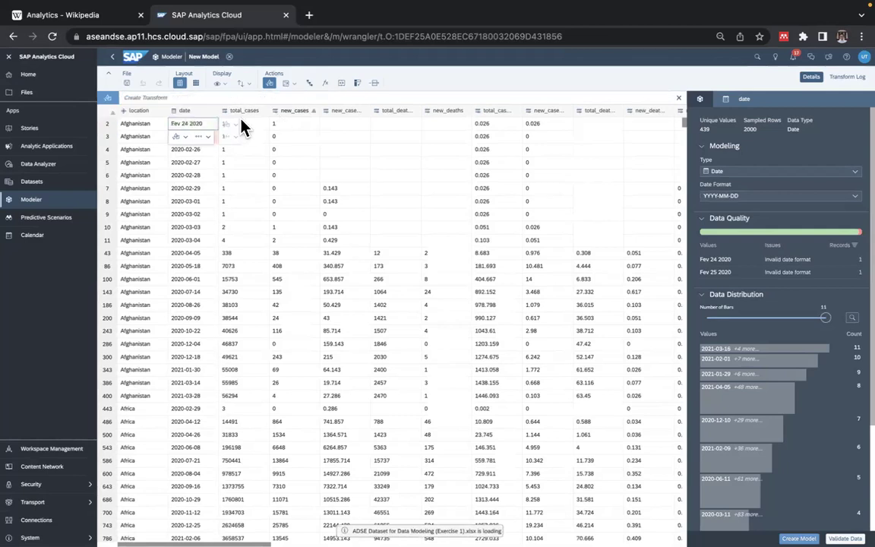
left_click(196, 163)
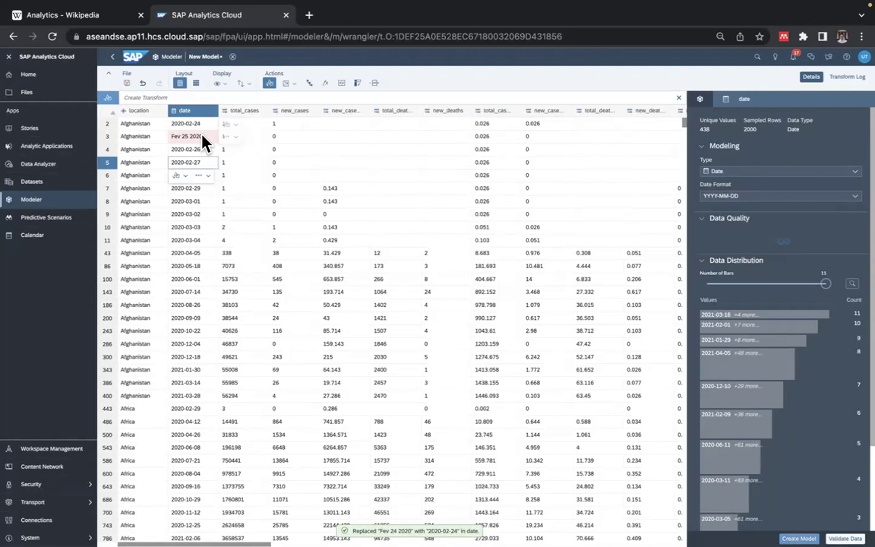
Create a Replace transform changing the 'Fev 25 2020' cell to 2020-02-25.
left_click(202, 137)
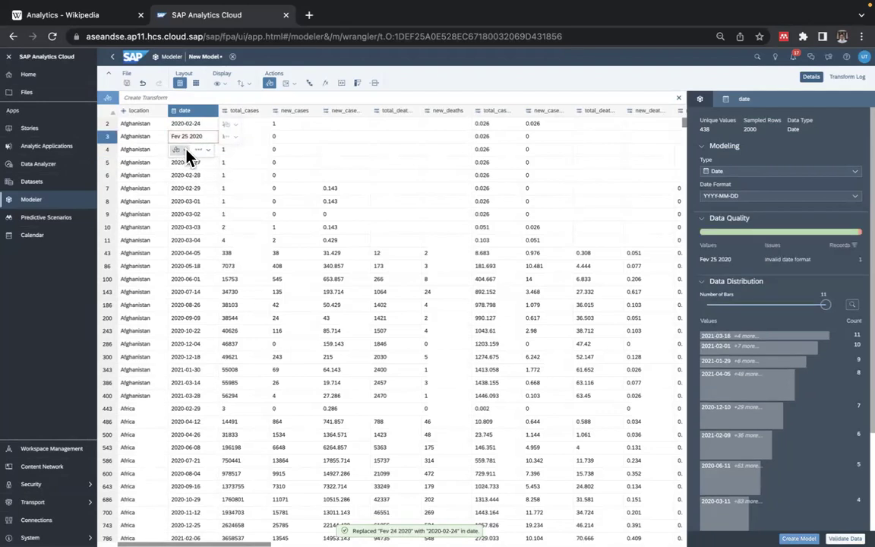
left_click(180, 151)
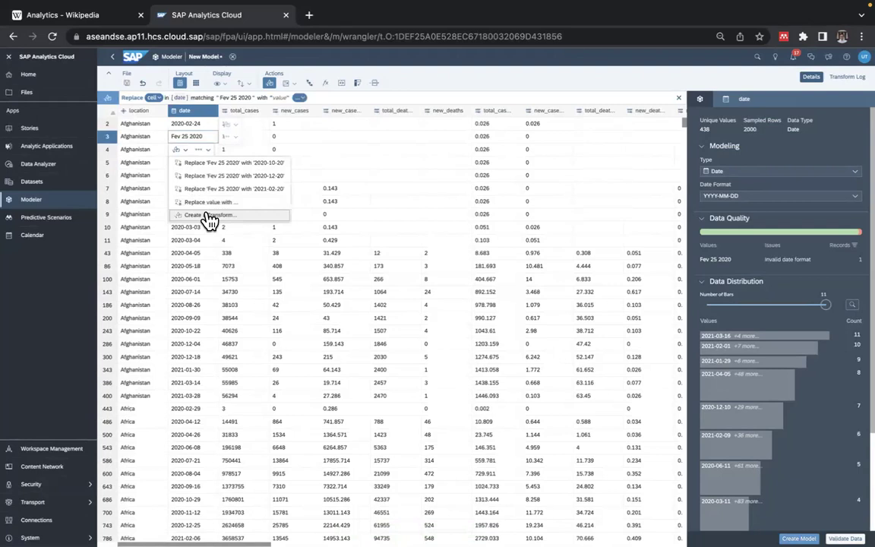
left_click(210, 216)
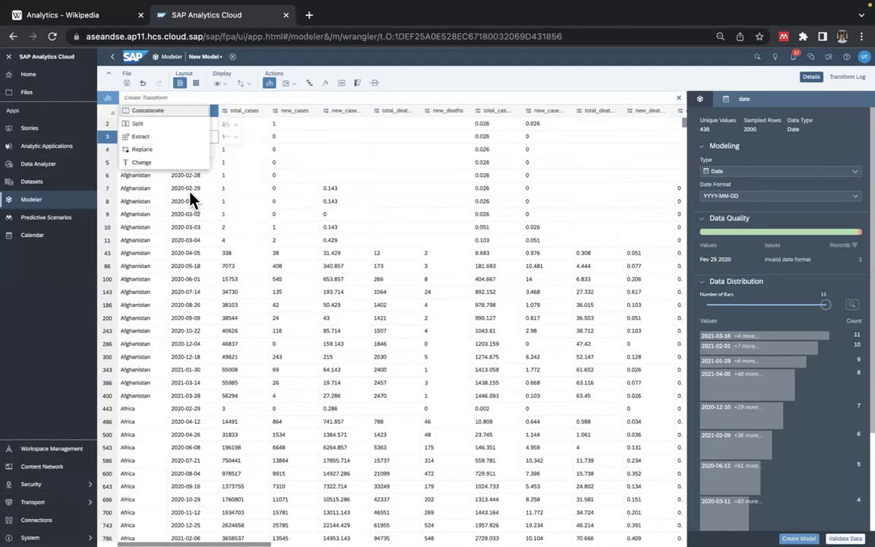
left_click(144, 150)
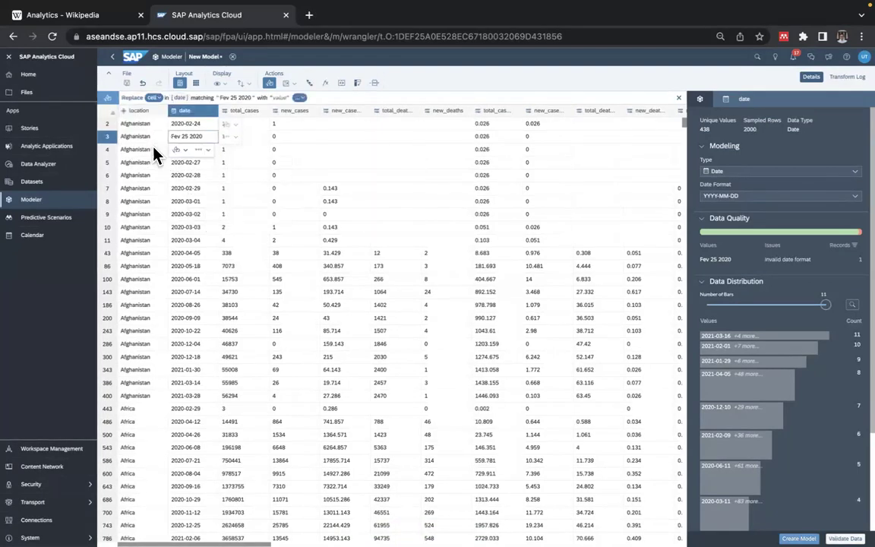
left_click(283, 98)
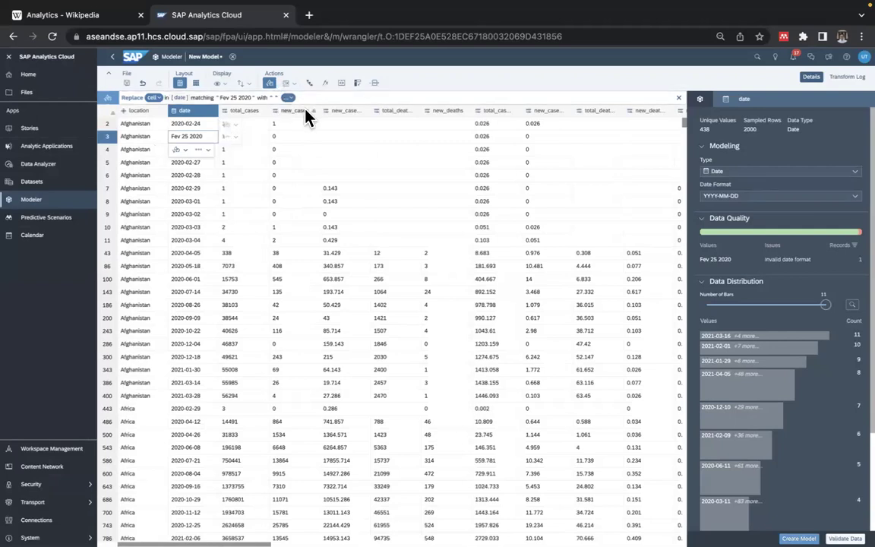
type("2020-02-25")
key("Return")
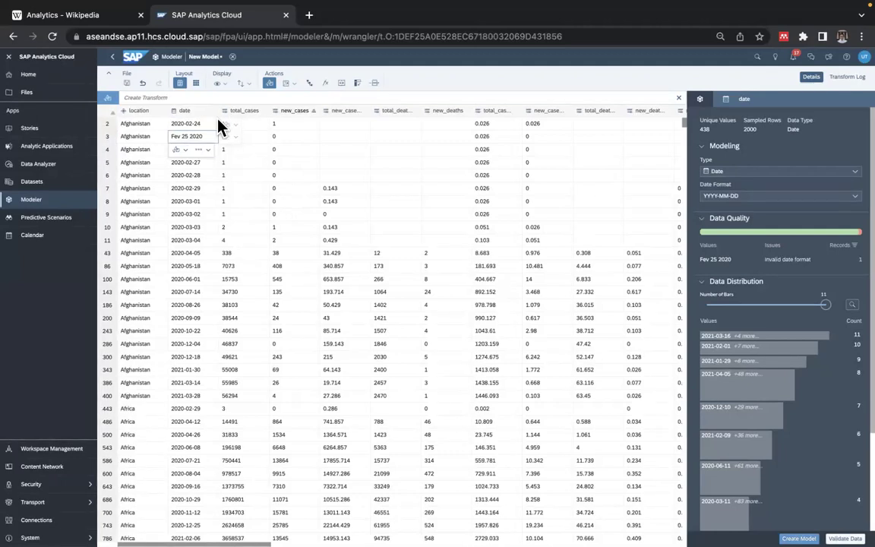
left_click(195, 108)
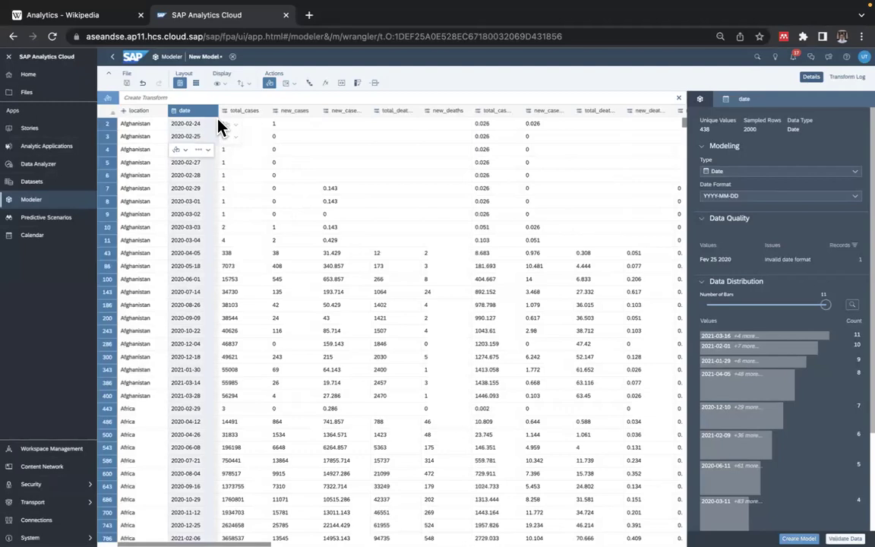
Select a date cell and confirm the Data Quality section shows no issues.
left_click(210, 184)
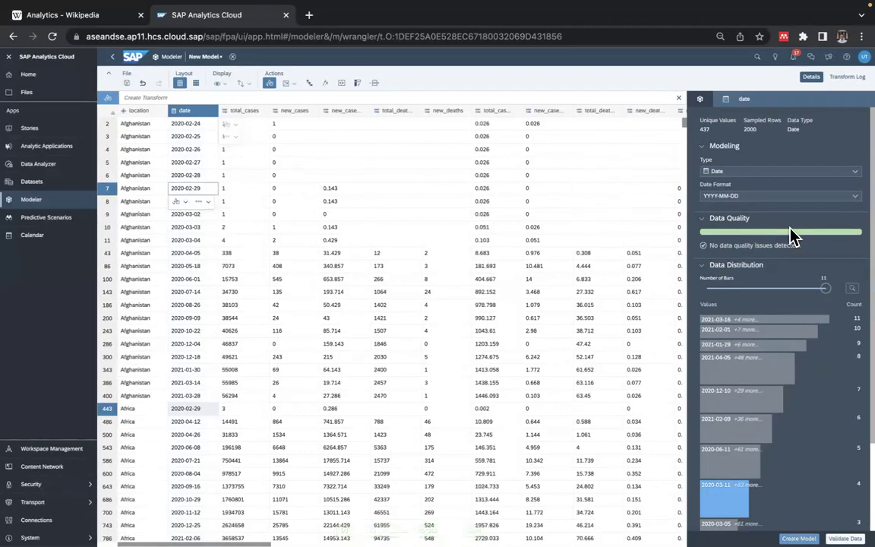
mouse_move(416, 12)
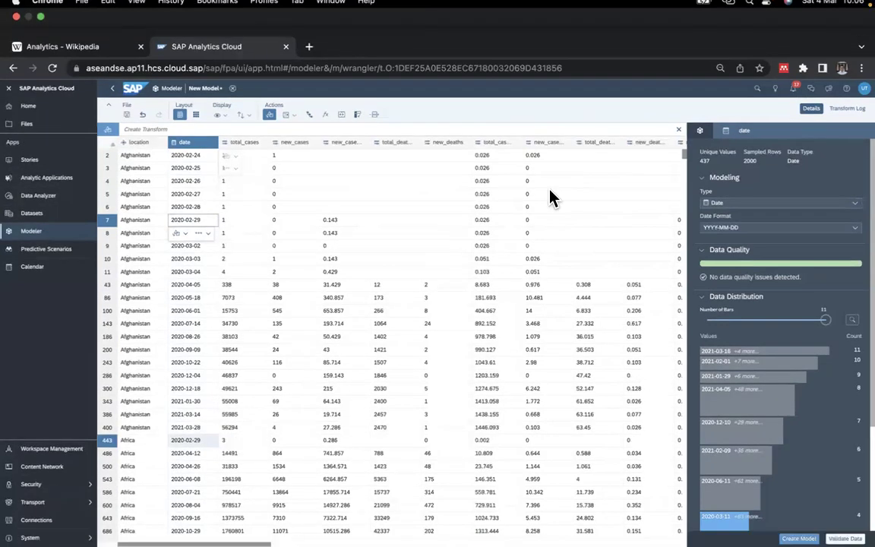
mouse_move(388, 19)
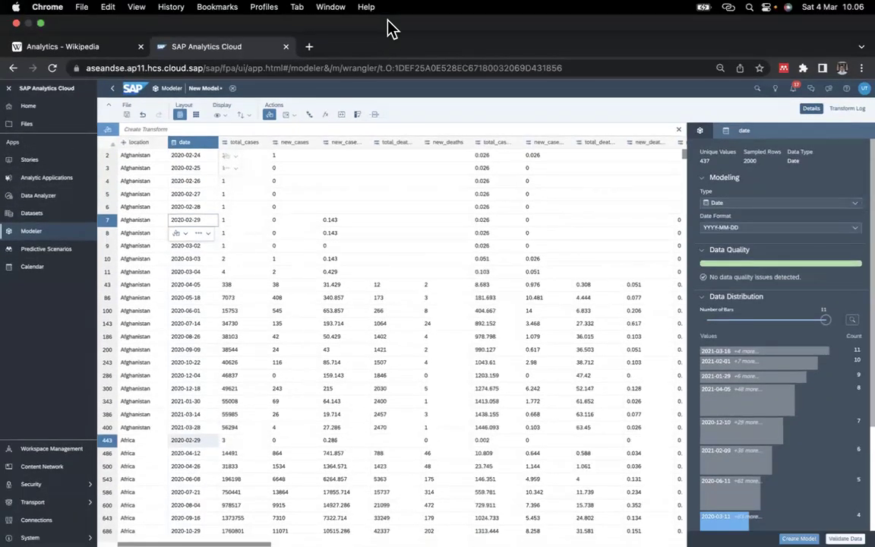
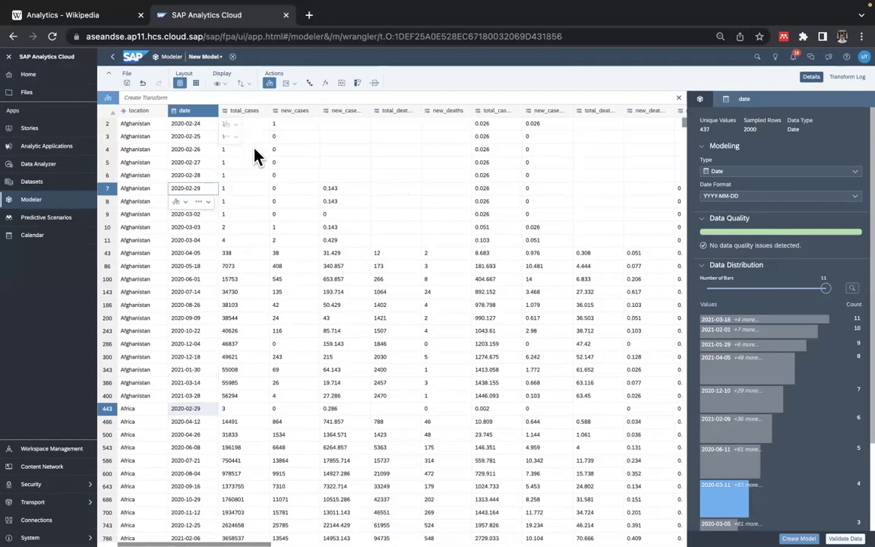
Inspect the location, date and new_cases column profiles, and try to undo the last change.
left_click(145, 137)
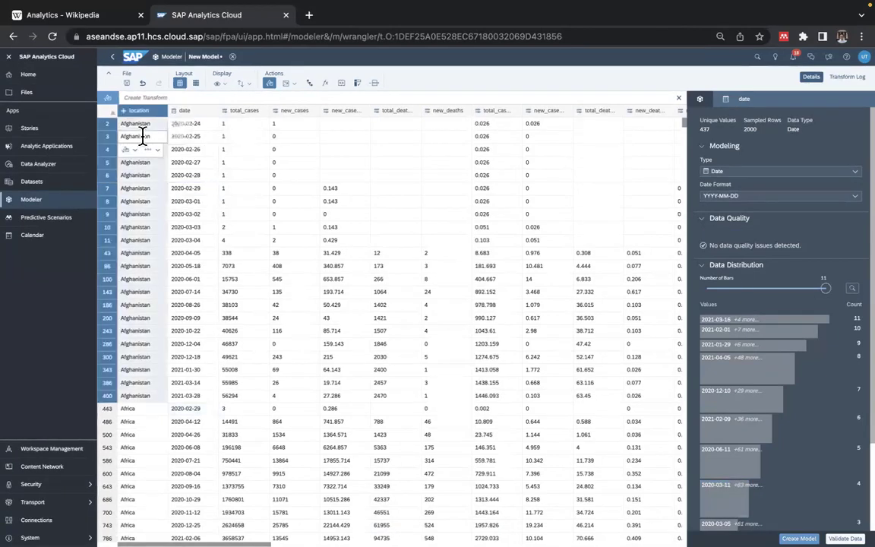
left_click(190, 149)
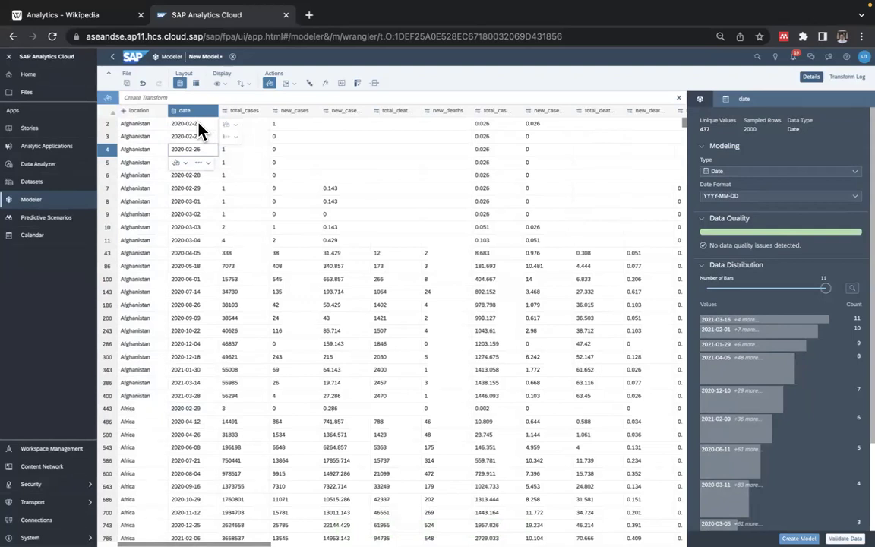
left_click(308, 137)
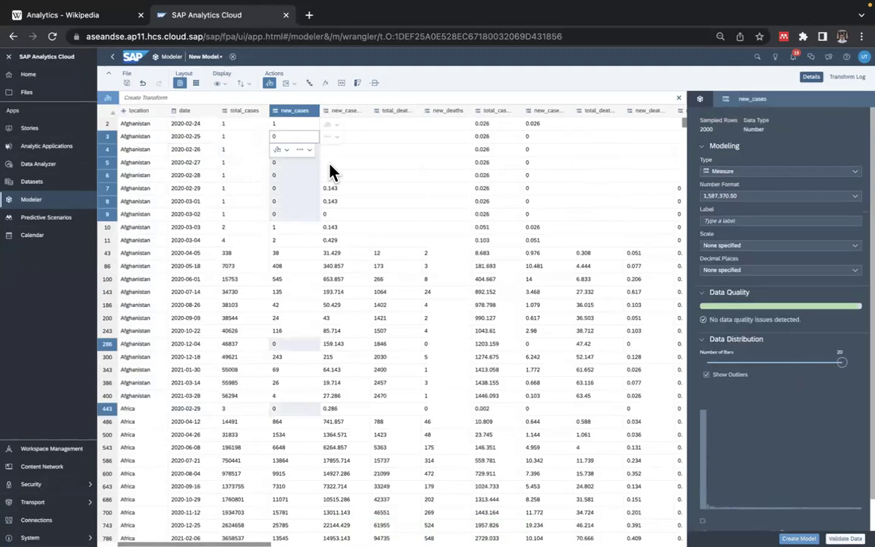
key("ctrl+z")
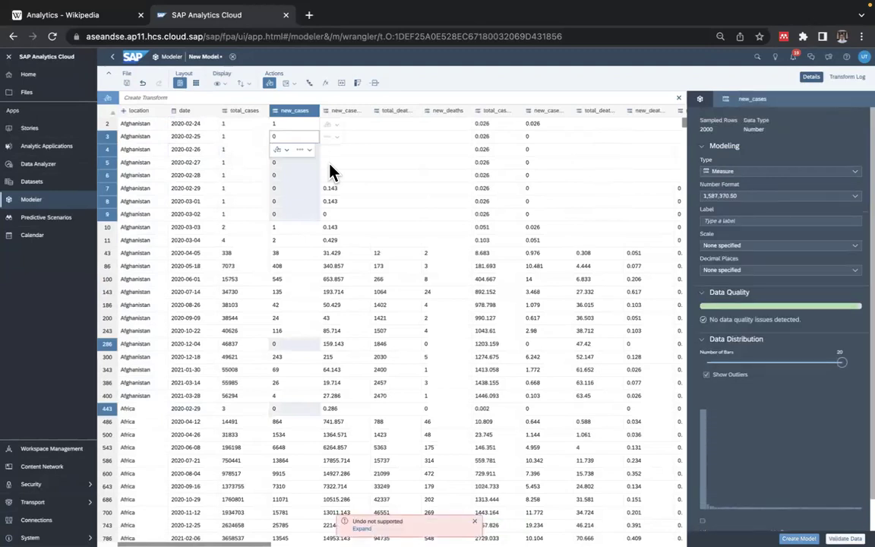
left_click(190, 149)
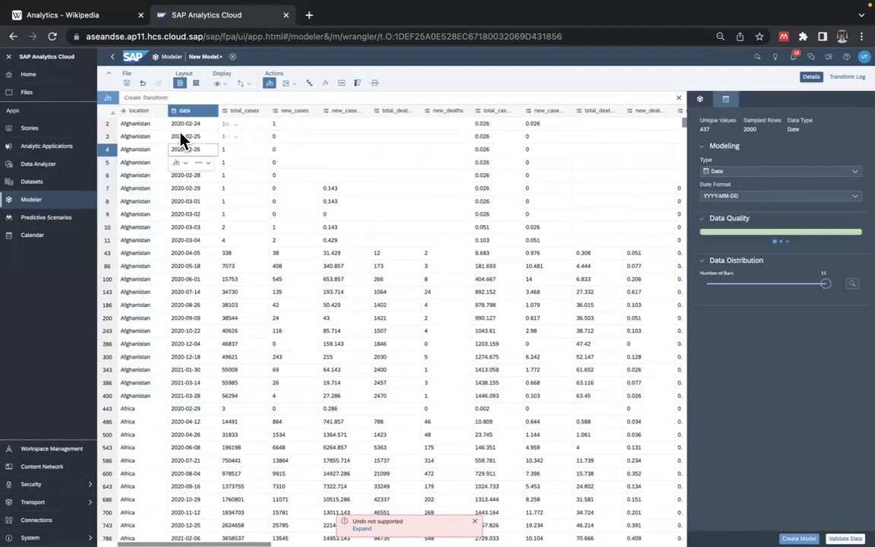
left_click(143, 85)
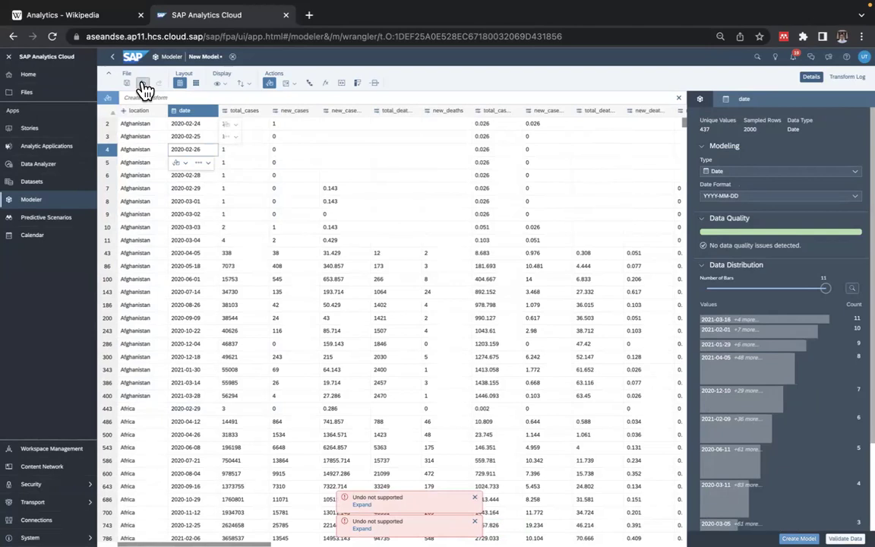
left_click(362, 505)
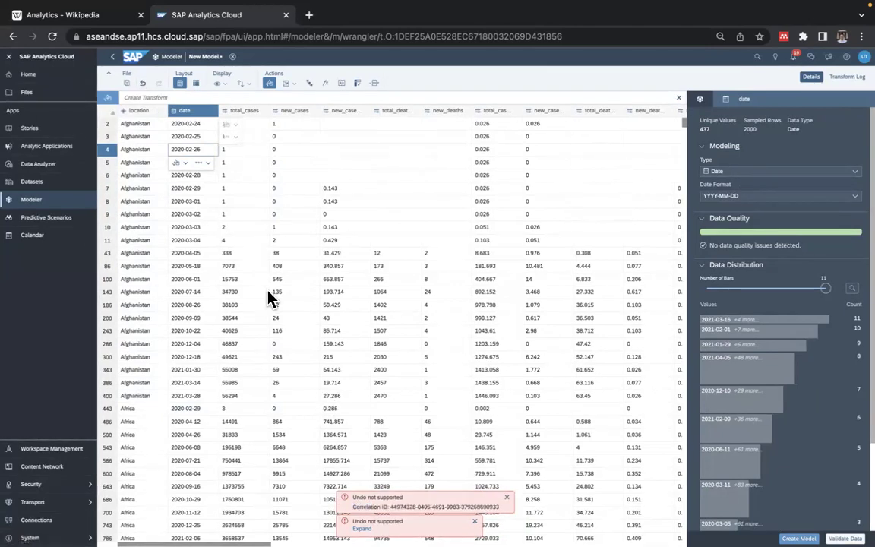
Retype the first two date cells as 'Fev 24 2020' and 'Fev 25 2020'.
left_click(188, 201)
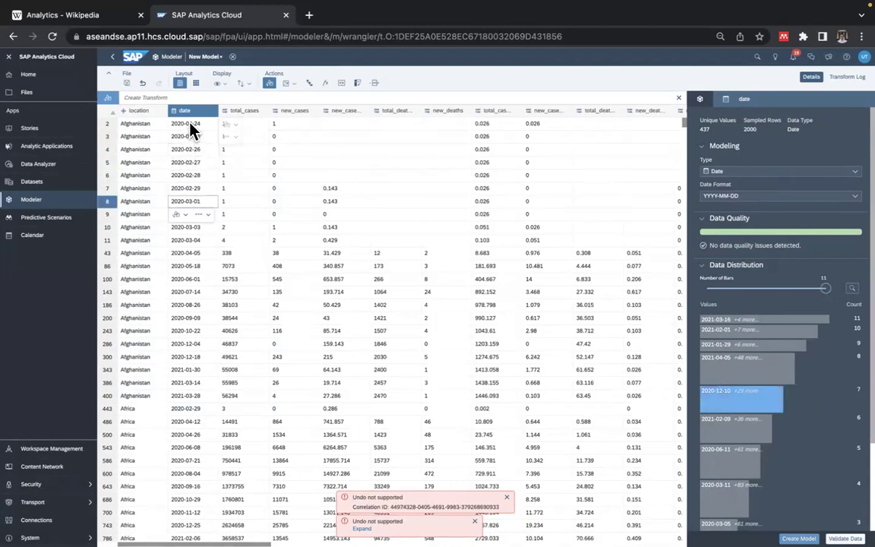
left_click(190, 124)
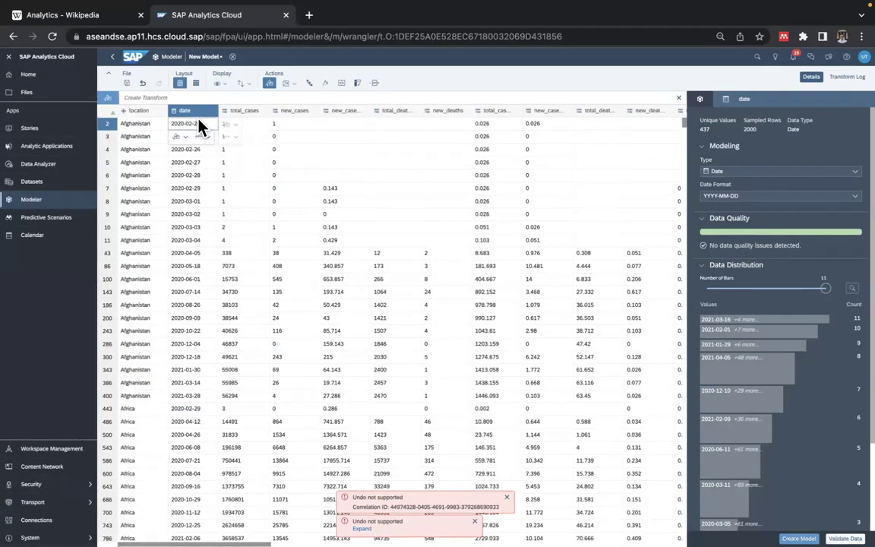
type("a")
key("BackSpace")
type("fe")
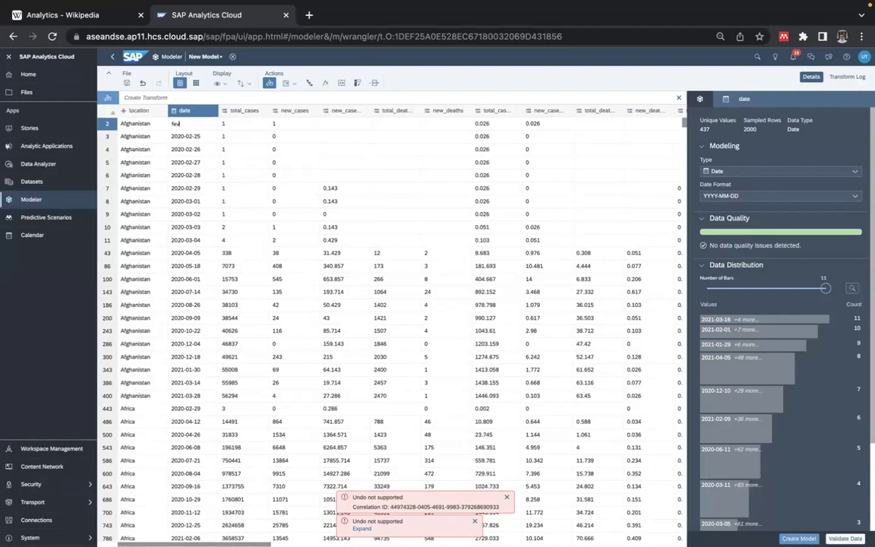
type("v 02 2021")
key("Escape")
left_click(196, 137)
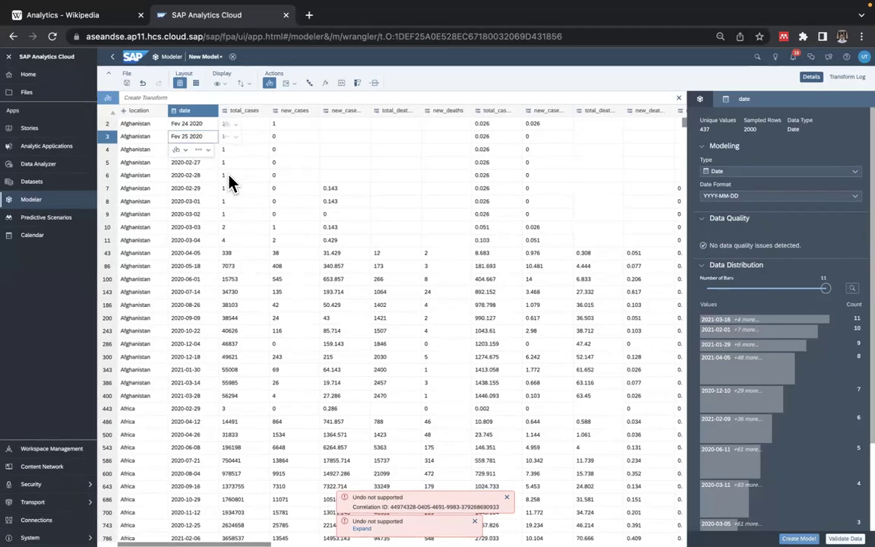
Recheck the total_cases column and reselect the invalid 'Fev 24 2020' date cell.
left_click(228, 175)
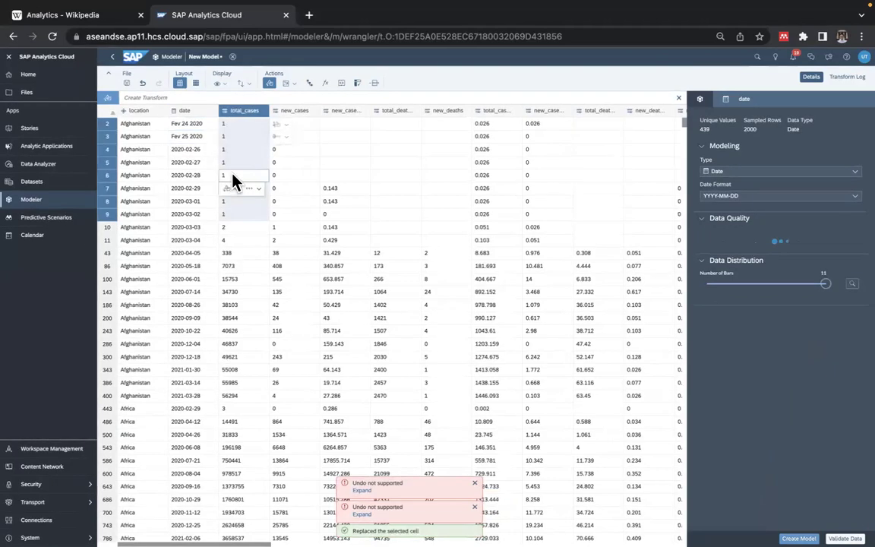
left_click(195, 124)
left_click(252, 216)
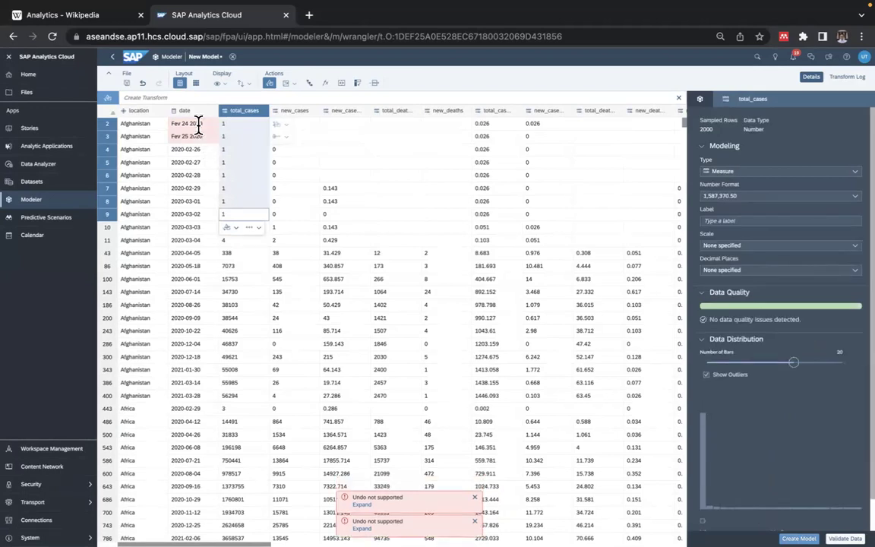
left_click(197, 124)
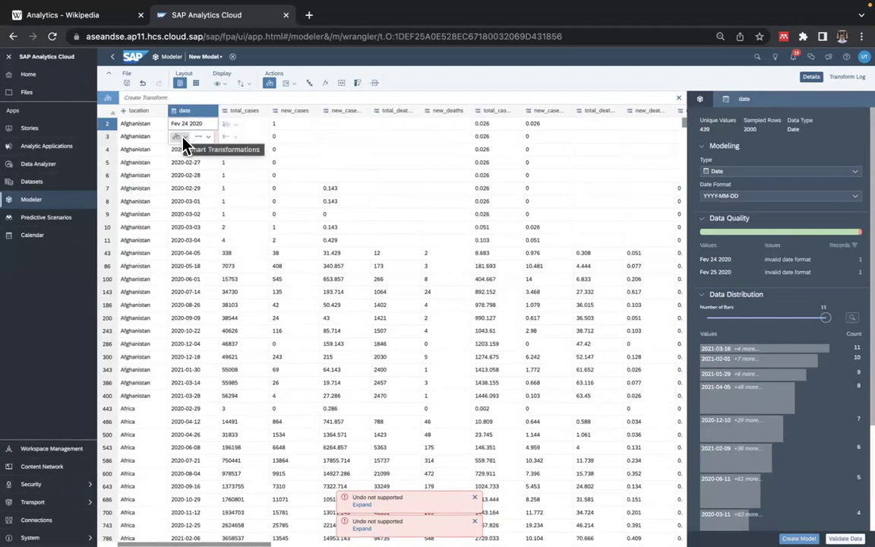
Use a custom Replace transform to change 'Fev 24 2020' into 2020-02-24.
left_click(183, 138)
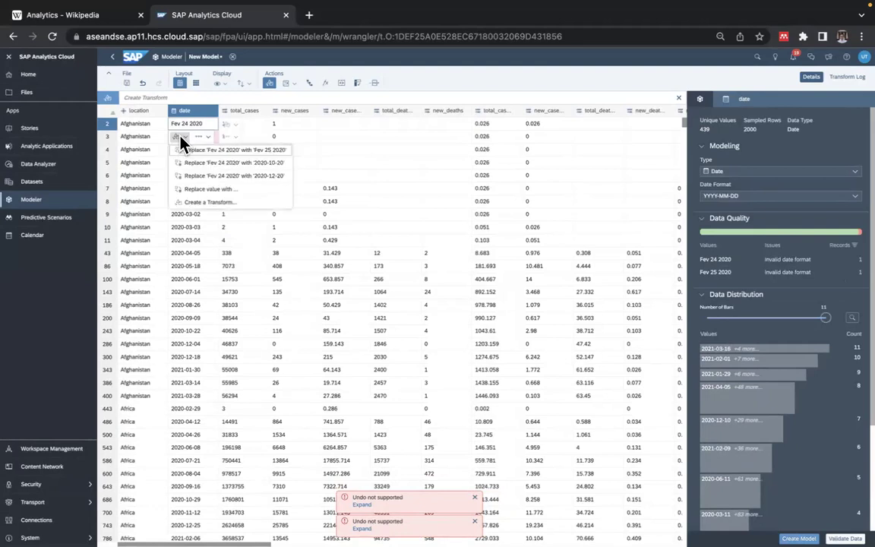
left_click(238, 202)
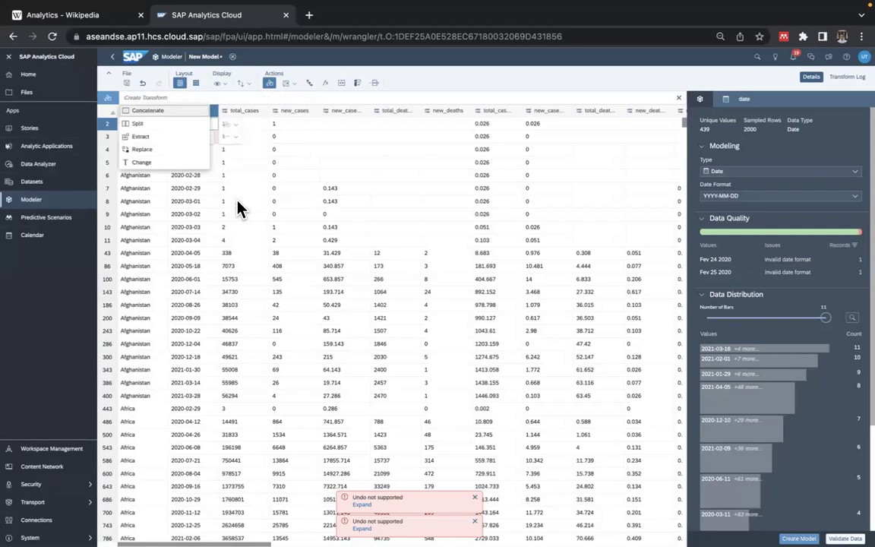
left_click(165, 153)
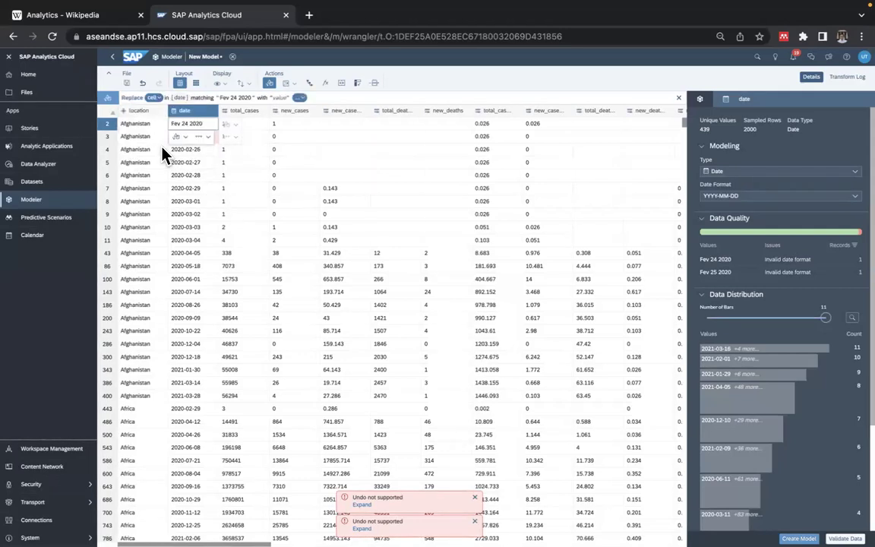
left_click(280, 98)
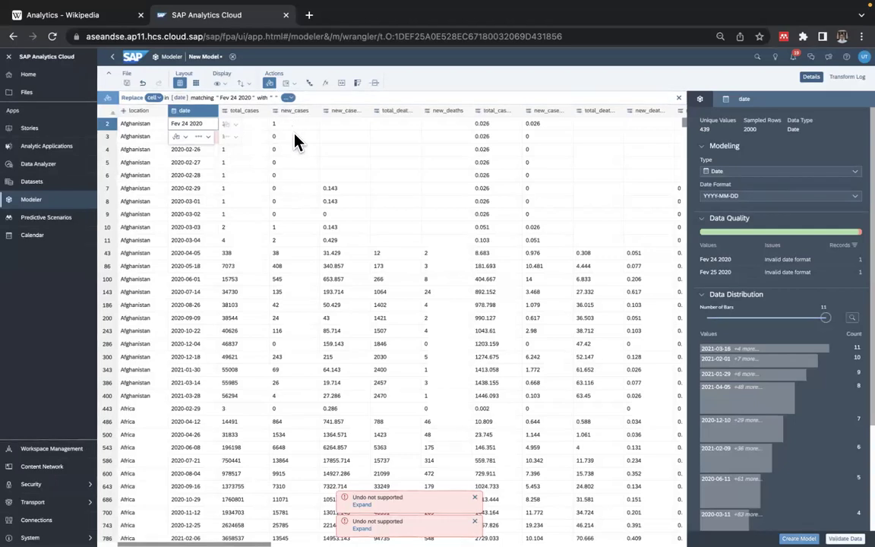
type("2020")
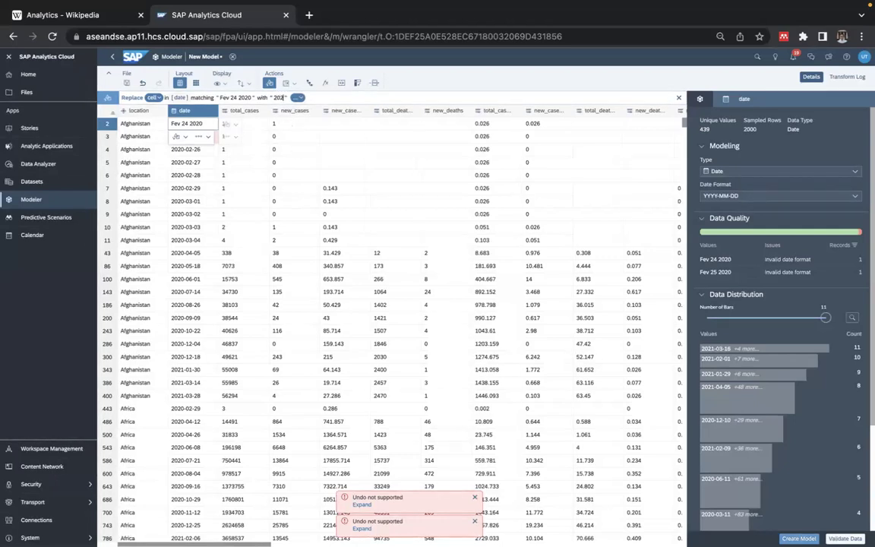
type("-")
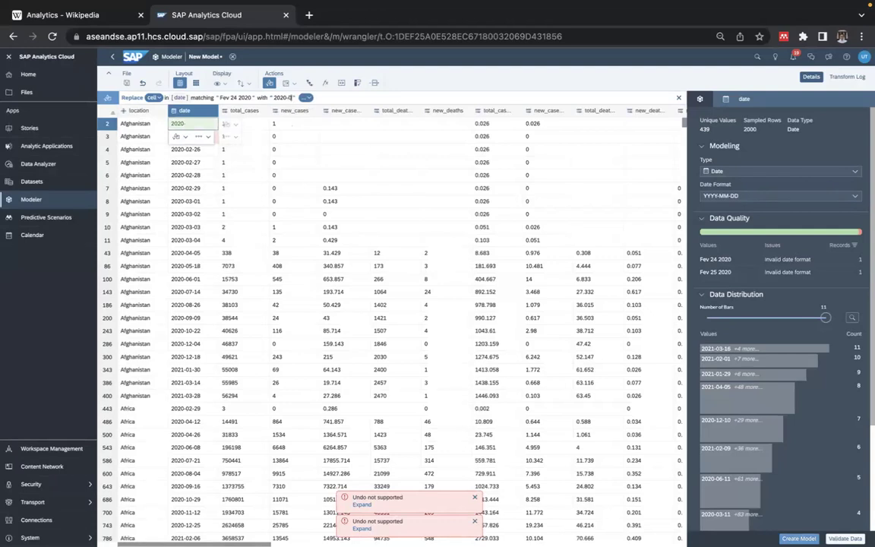
type("02")
type("-")
type("24")
key("Escape")
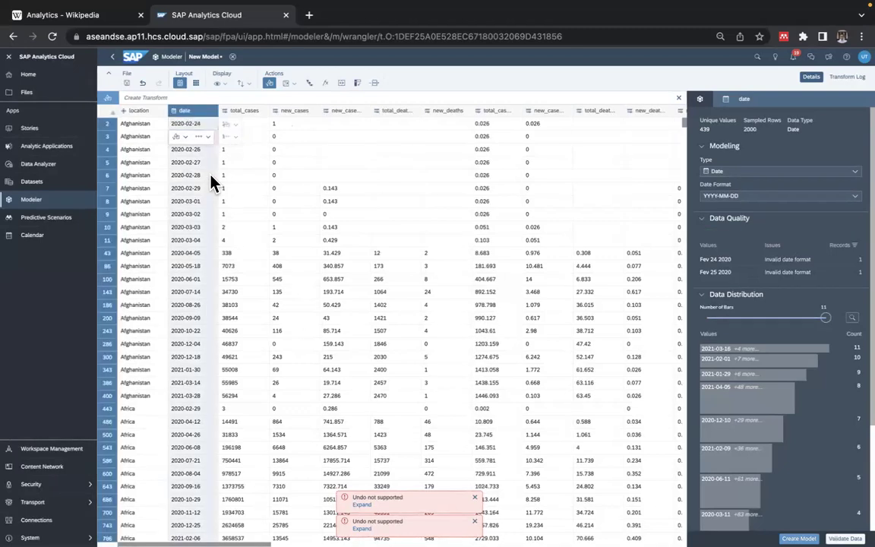
left_click(194, 164)
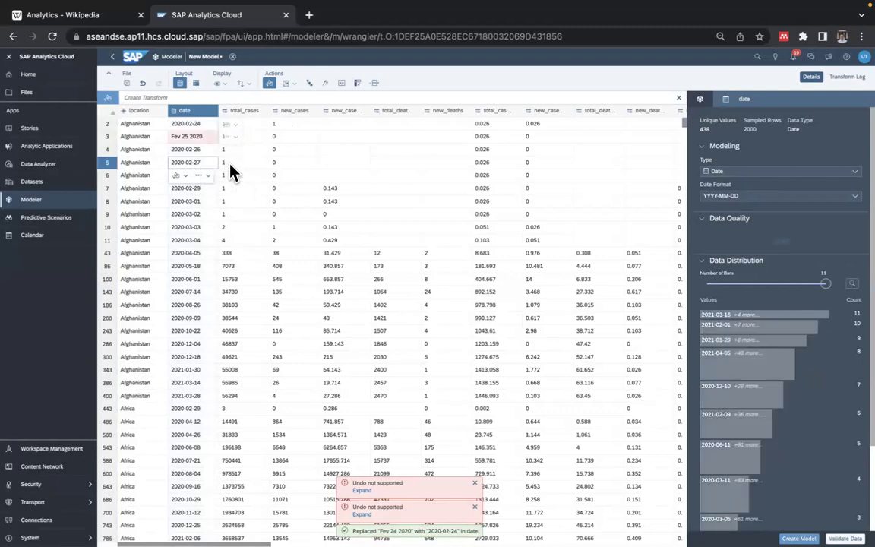
Use a custom Replace transform to change 'Fev 25 2020' into 2020-02-25, clearing all date issues.
left_click(196, 136)
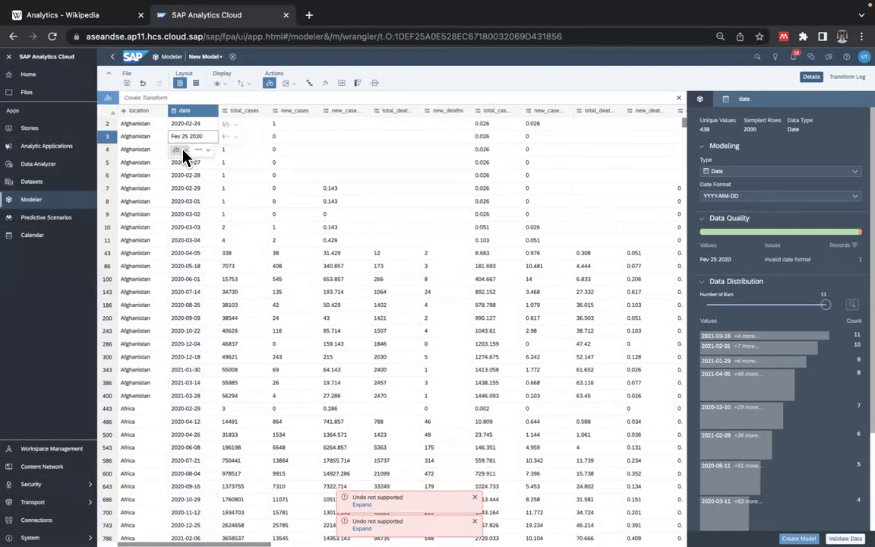
left_click(183, 150)
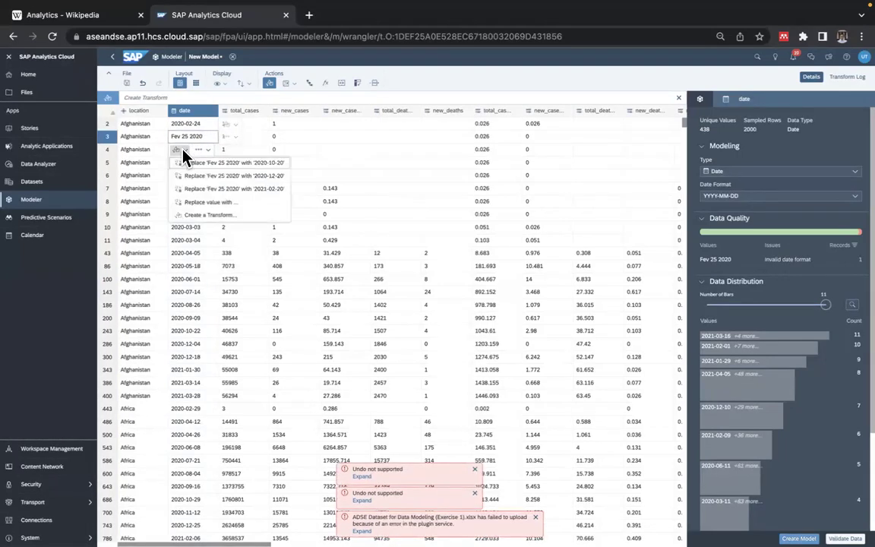
left_click(219, 215)
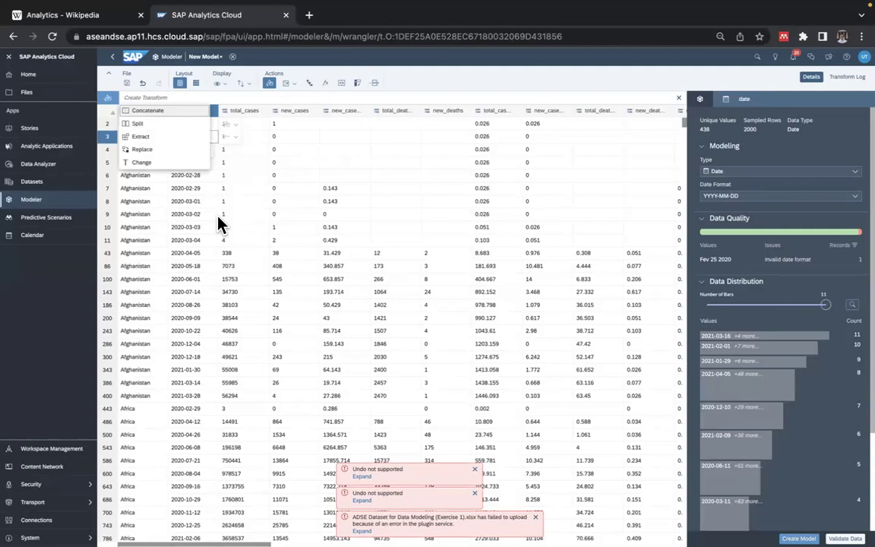
left_click(174, 150)
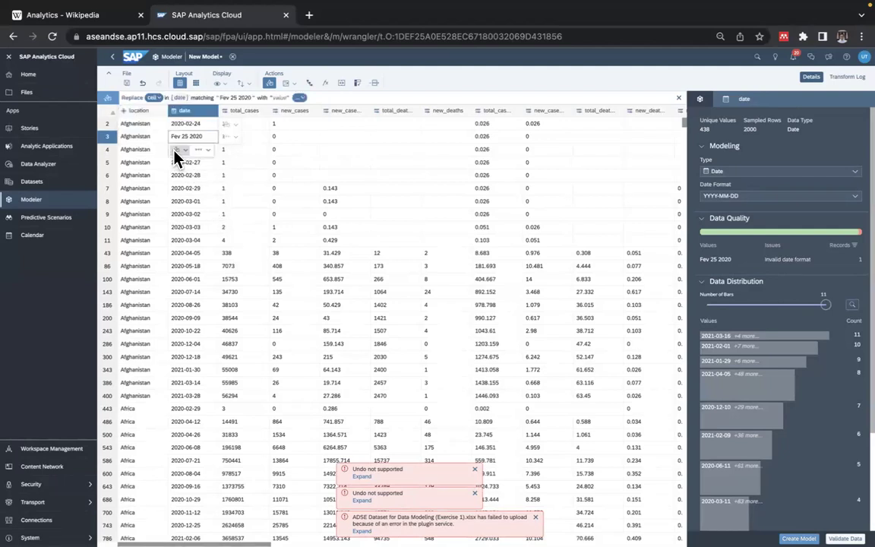
left_click(282, 98)
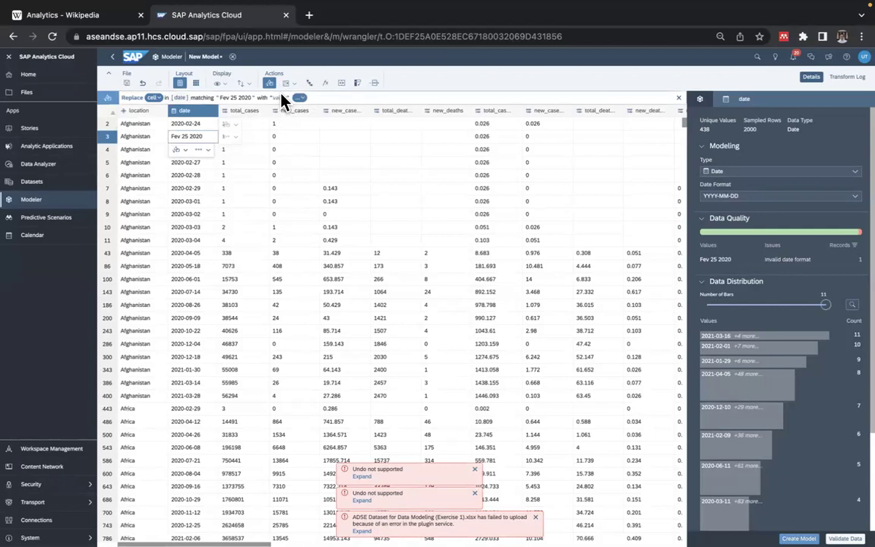
type("2020")
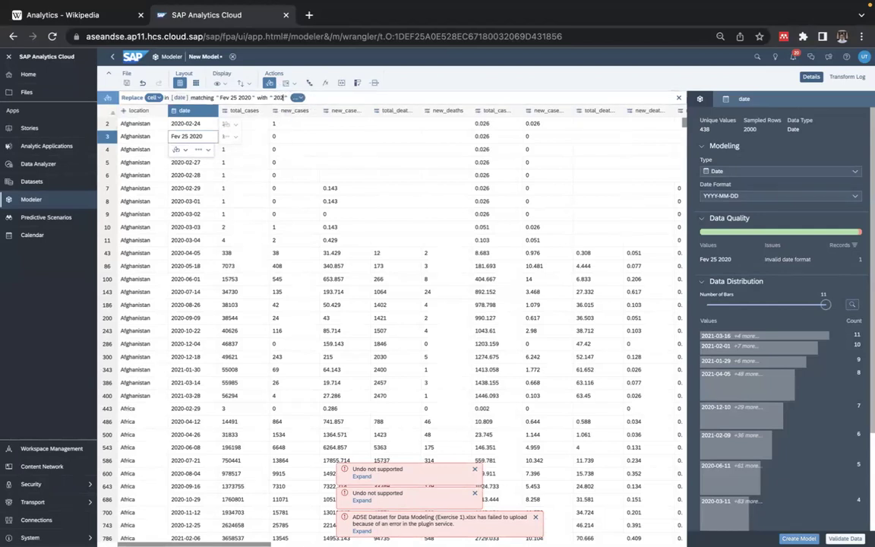
type("-")
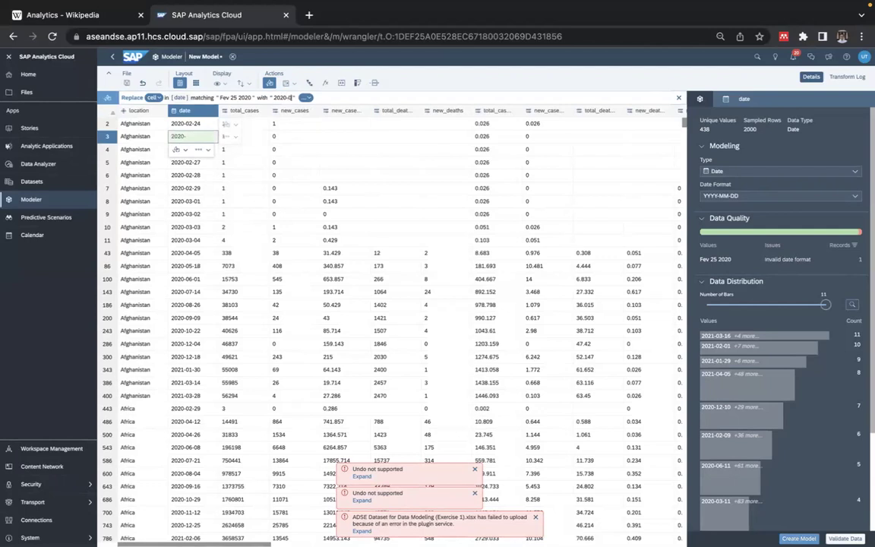
type("02-25")
key("Escape")
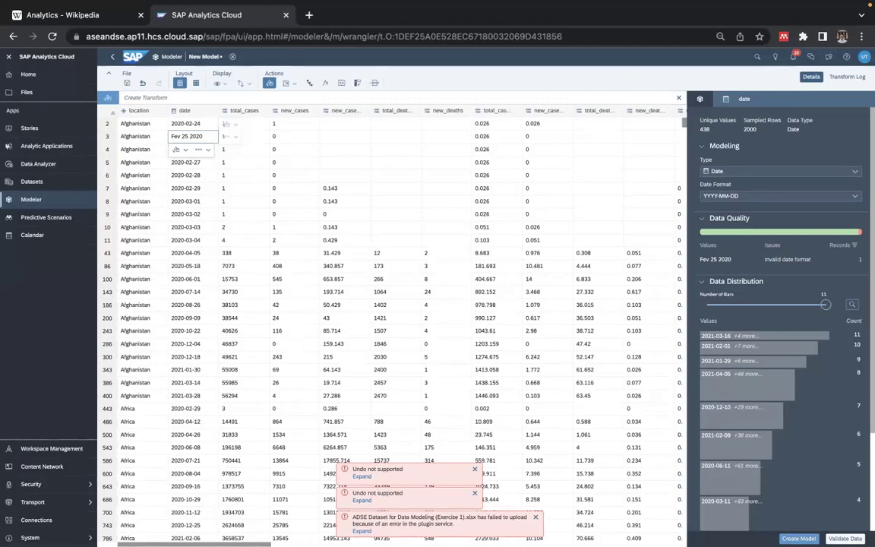
key("Return")
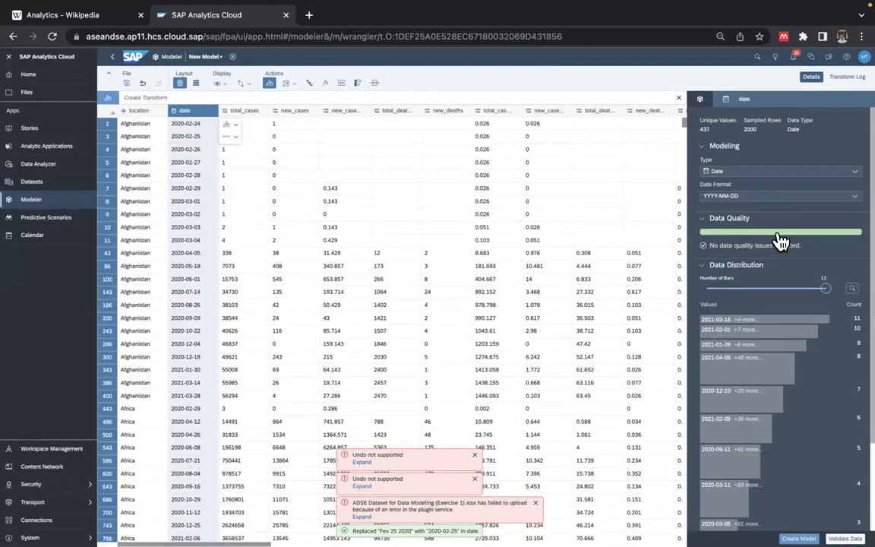
Review the total_cases column's measure details before creating the model.
left_click(263, 141)
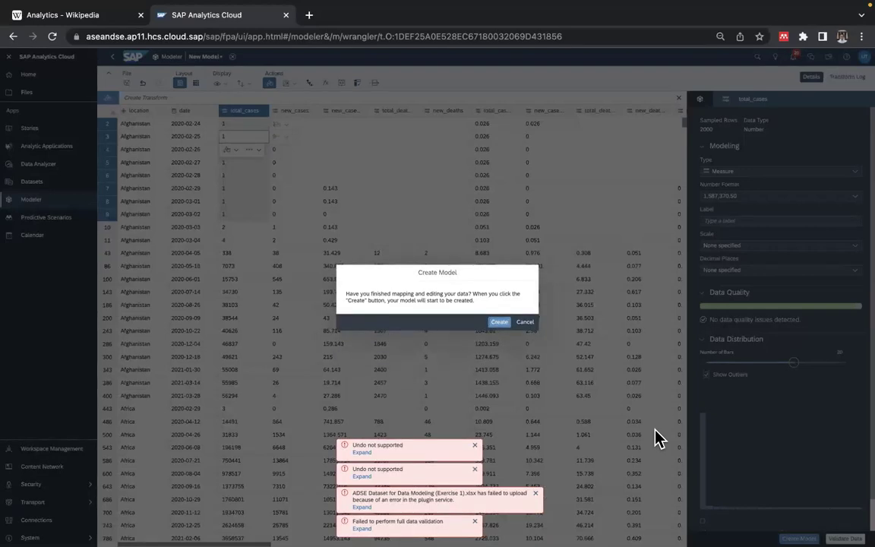
Confirm model creation and browse to Public > !SAVE YOUR FILE HERE > Indonesia > Universitas Jember.
left_click(500, 321)
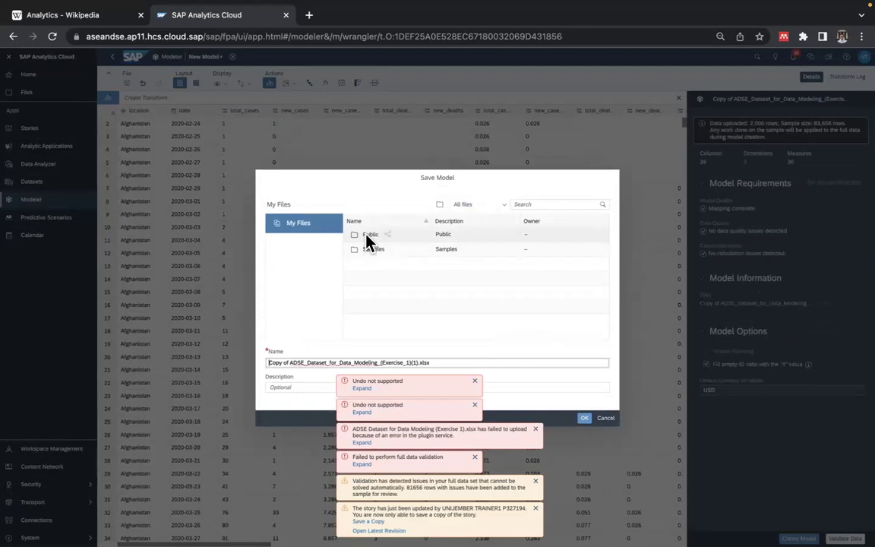
left_click(368, 239)
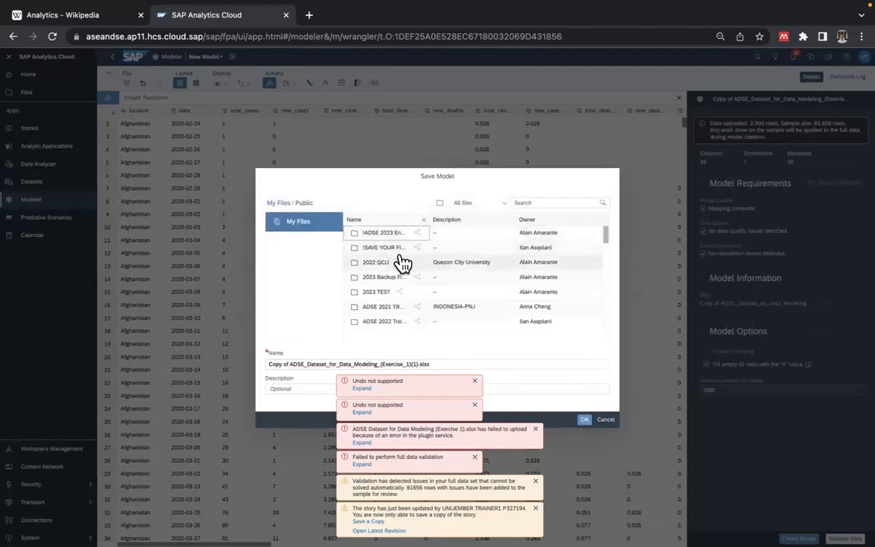
left_click_drag(426, 217, 484, 219)
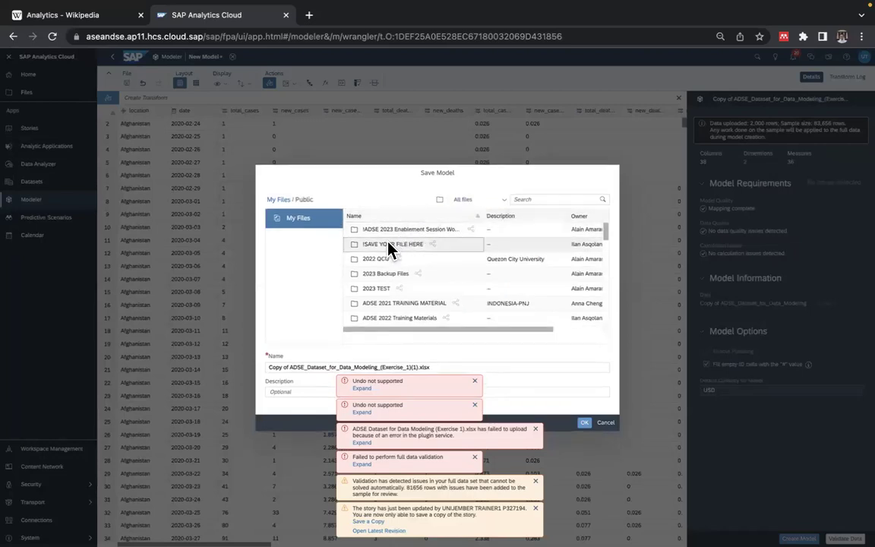
left_click(388, 243)
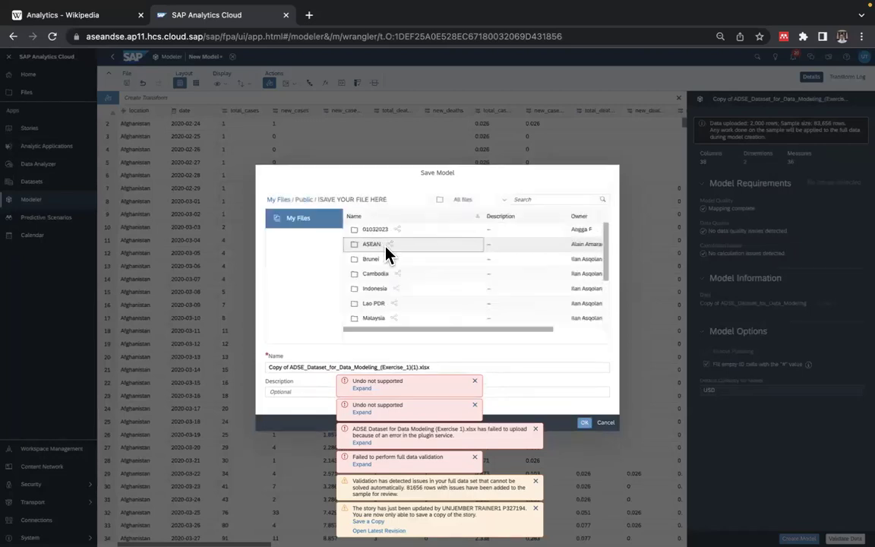
left_click(377, 292)
scroll(380, 297, "down", 5)
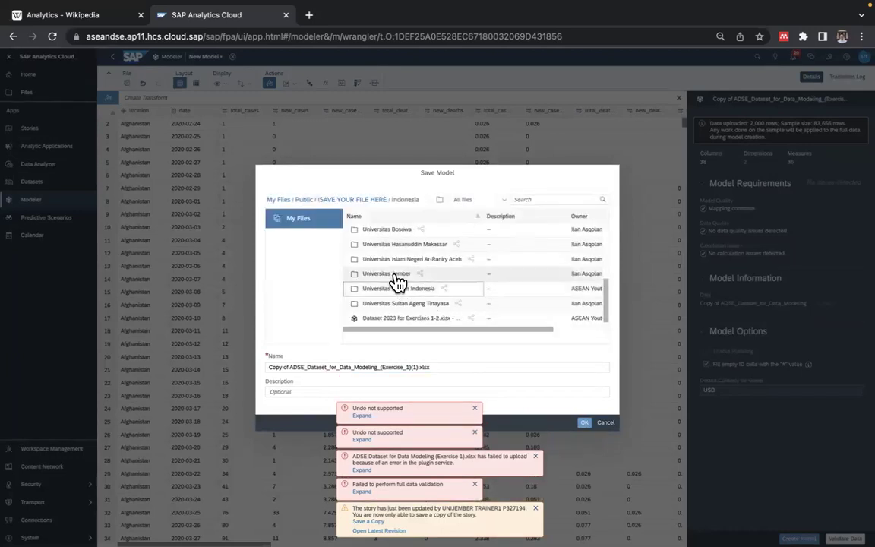
left_click(397, 277)
scroll(398, 304, "down", 1)
scroll(389, 325, "down", 5)
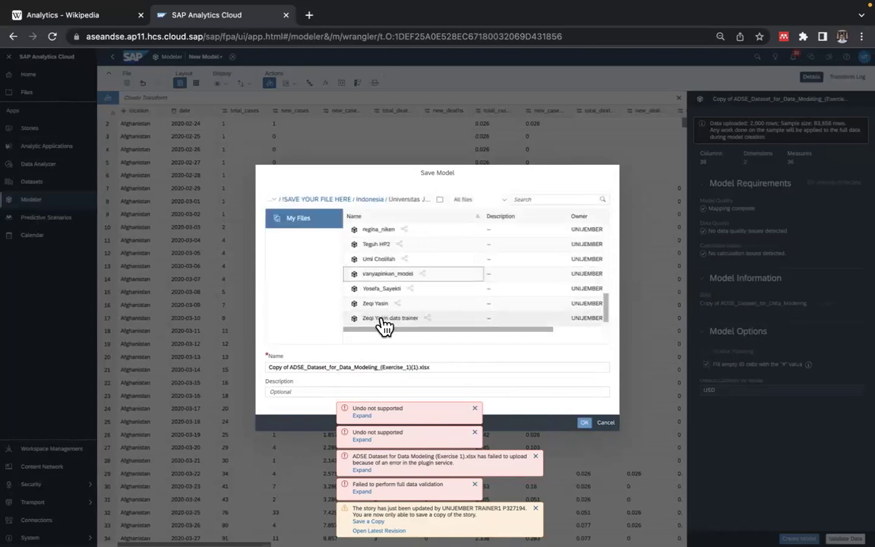
Name the model with the user's name plus 'Training 2' and save it.
double_click(352, 367)
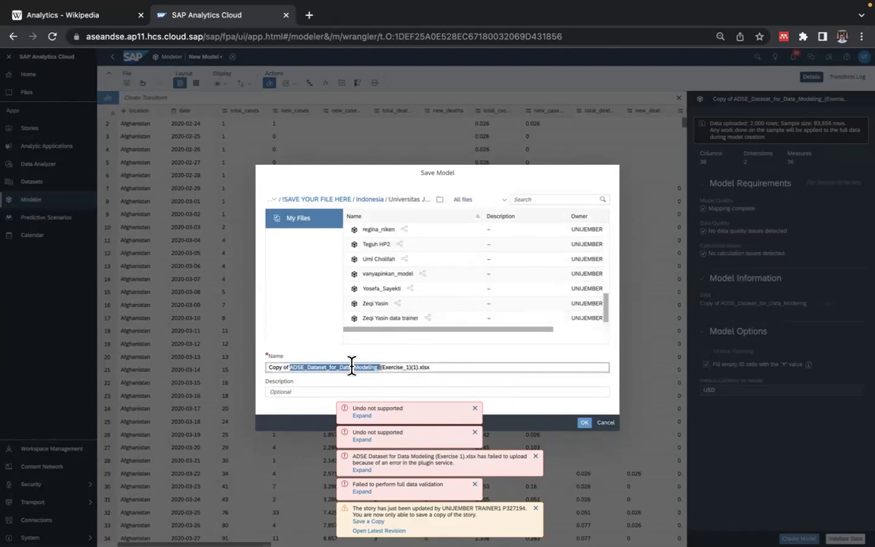
key("ctrl+a")
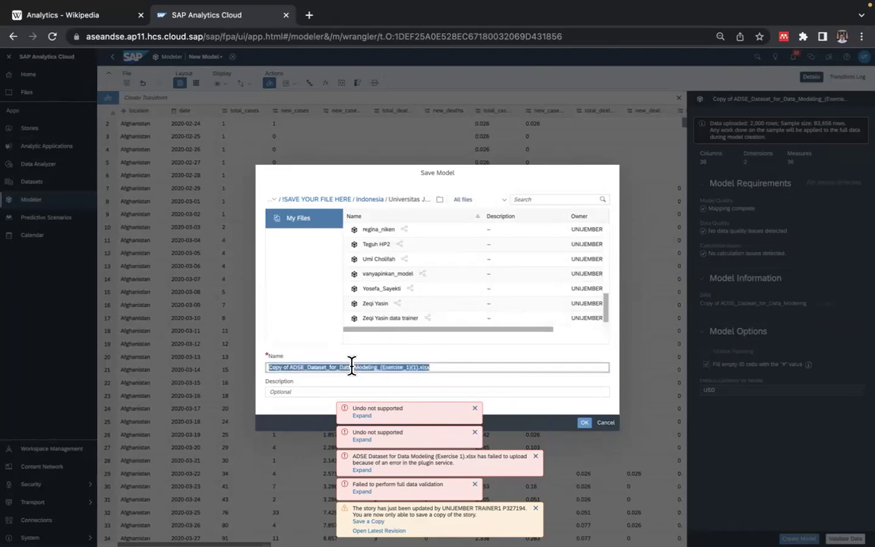
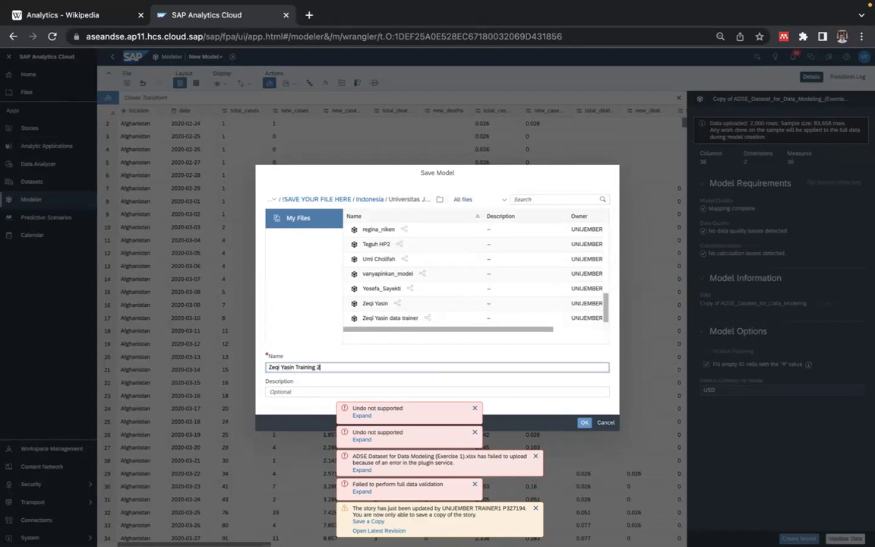
left_click(587, 424)
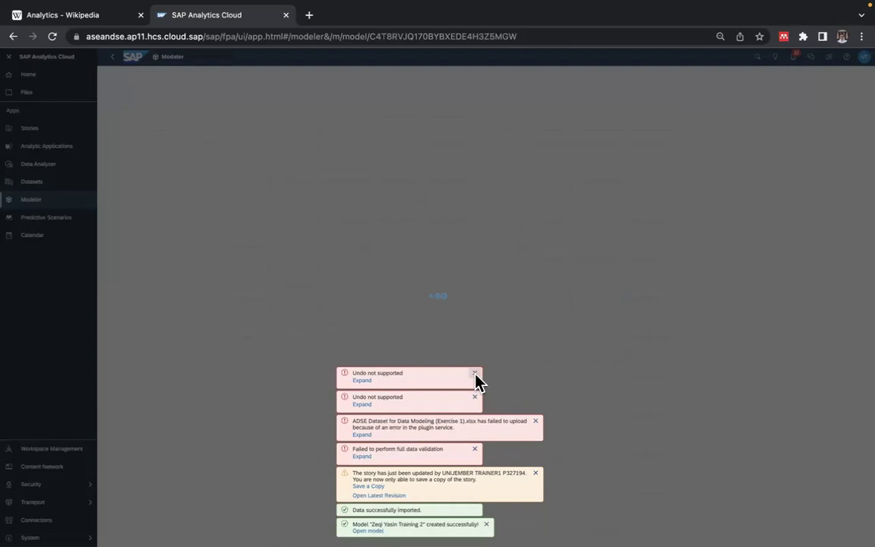
Dismiss the undo-not-supported notice and let the model's import job page load.
left_click(475, 373)
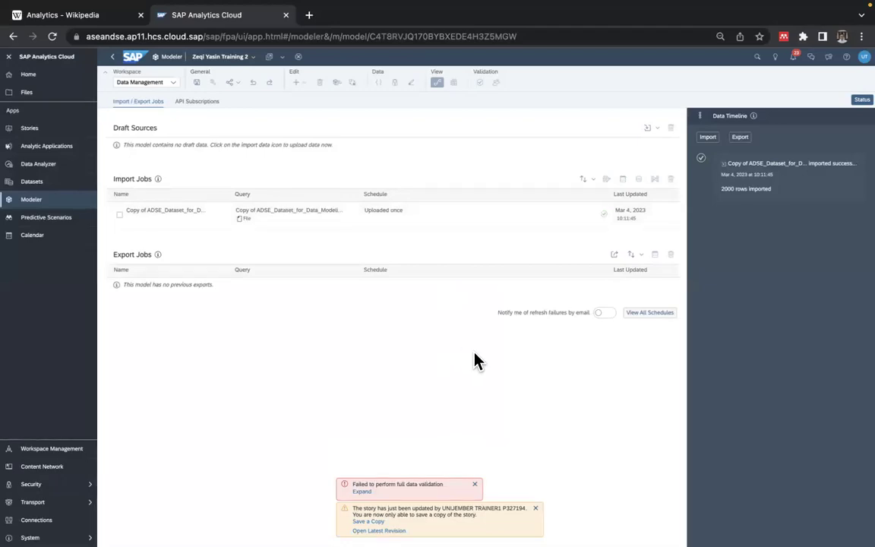
mouse_move(430, 11)
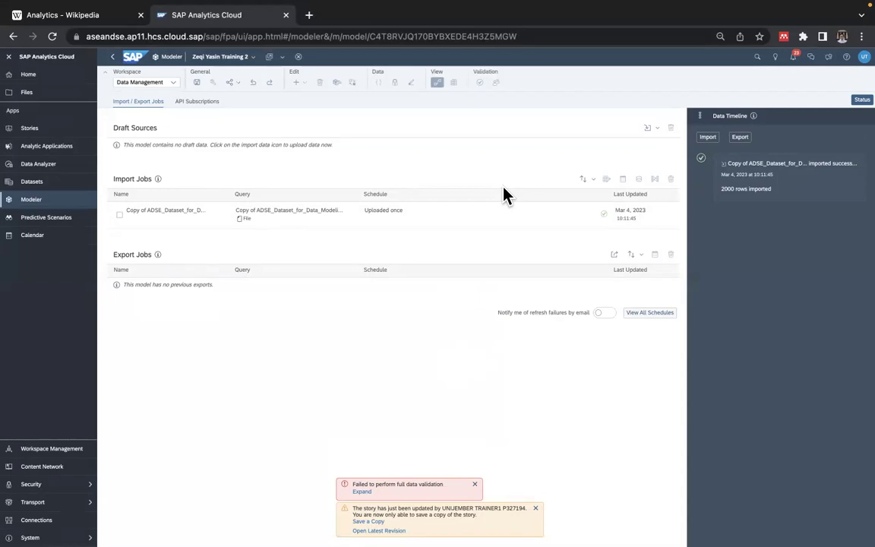
Switch the workspace to Model Structure to see the Account, date and location dimensions.
left_click(174, 84)
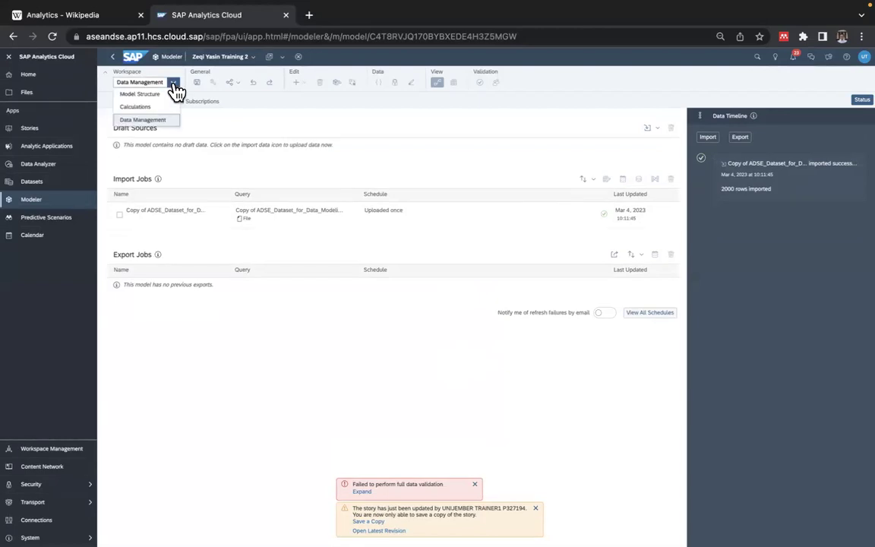
left_click(297, 330)
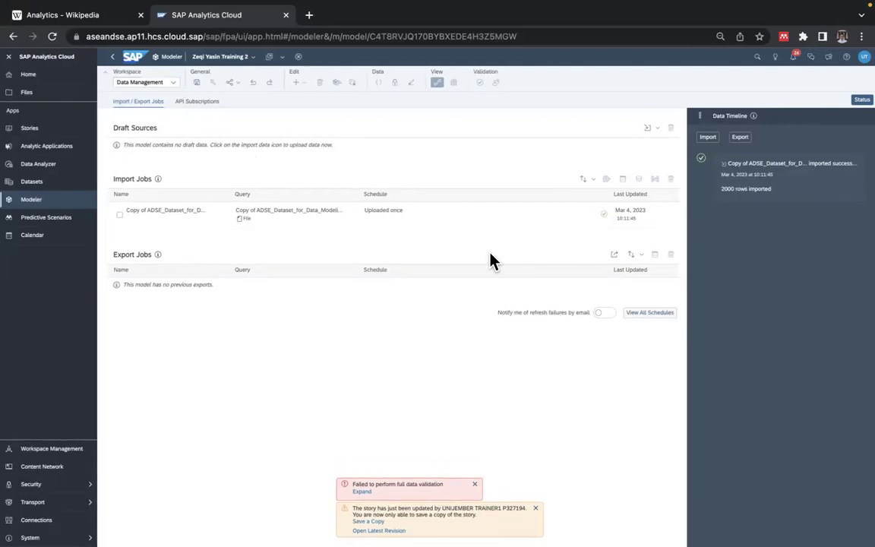
left_click(174, 82)
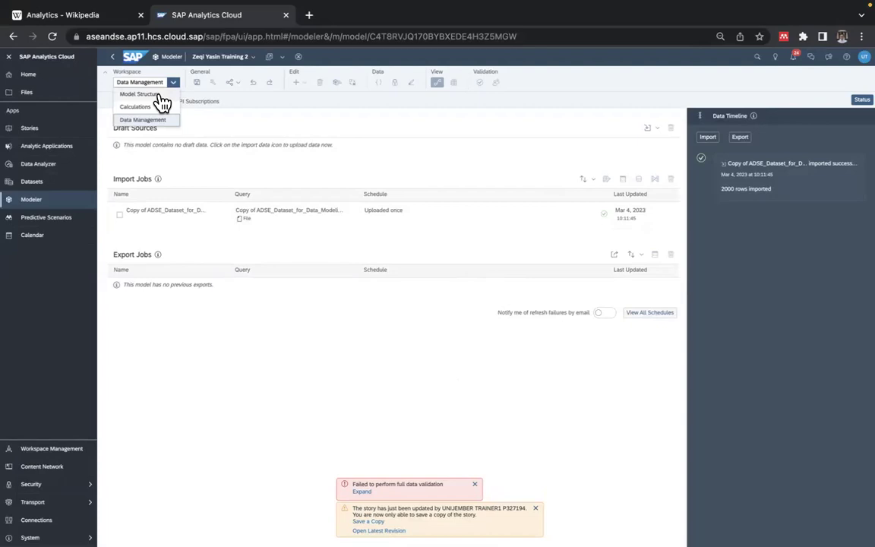
left_click(161, 96)
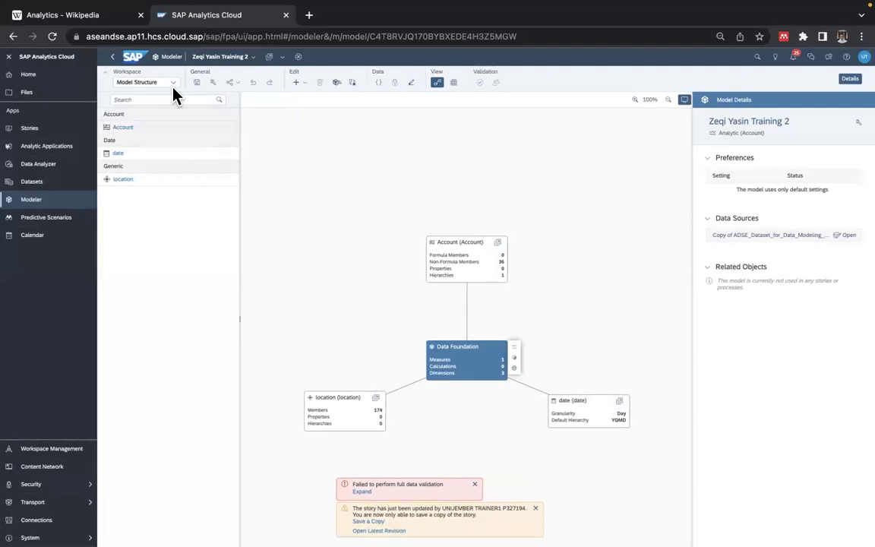
Open the Account dimension and locate the positive_rate row in its grid.
left_click(124, 129)
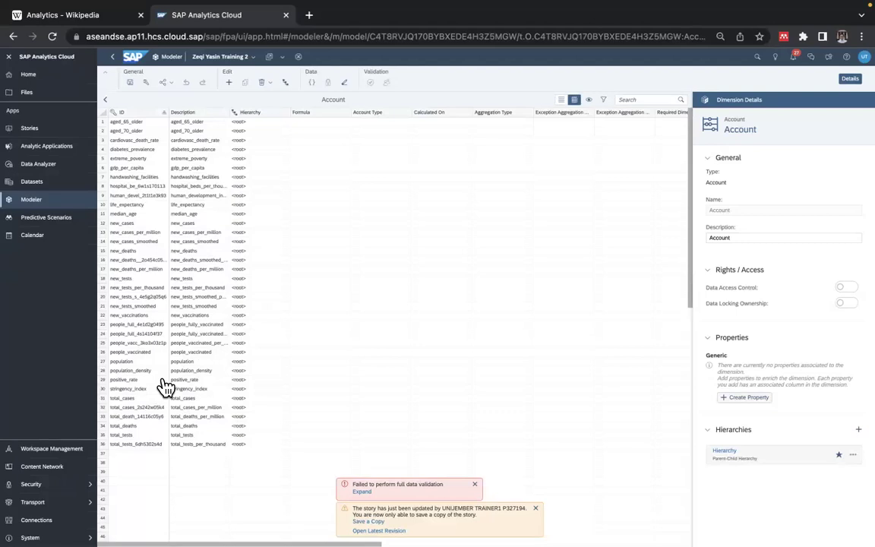
left_click(100, 381)
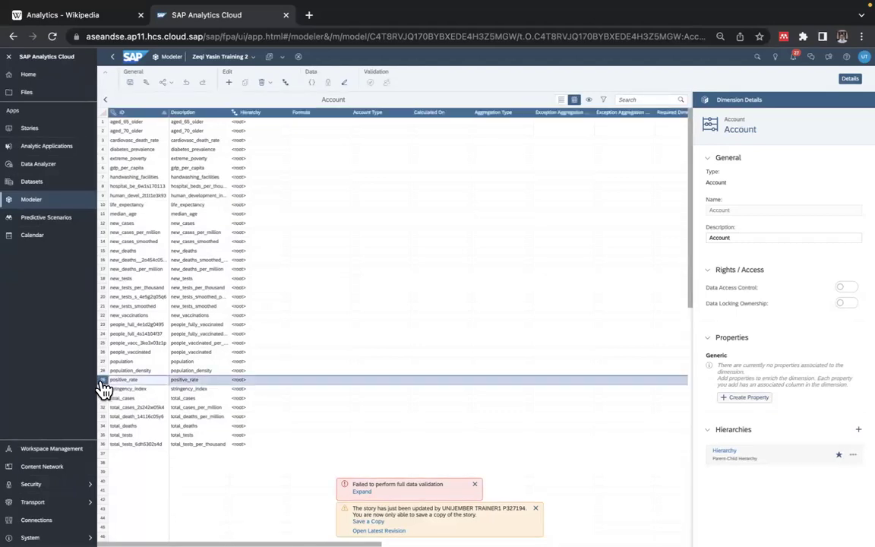
left_click(138, 381)
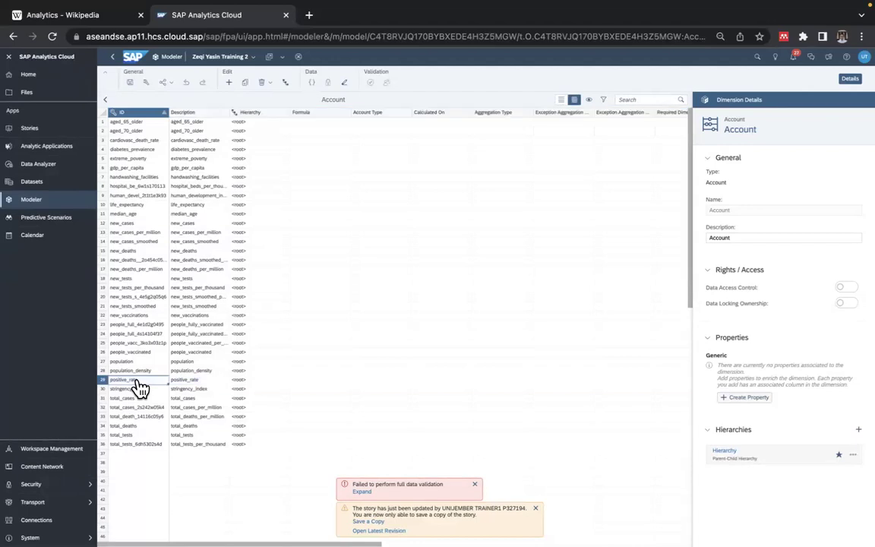
left_click(103, 382)
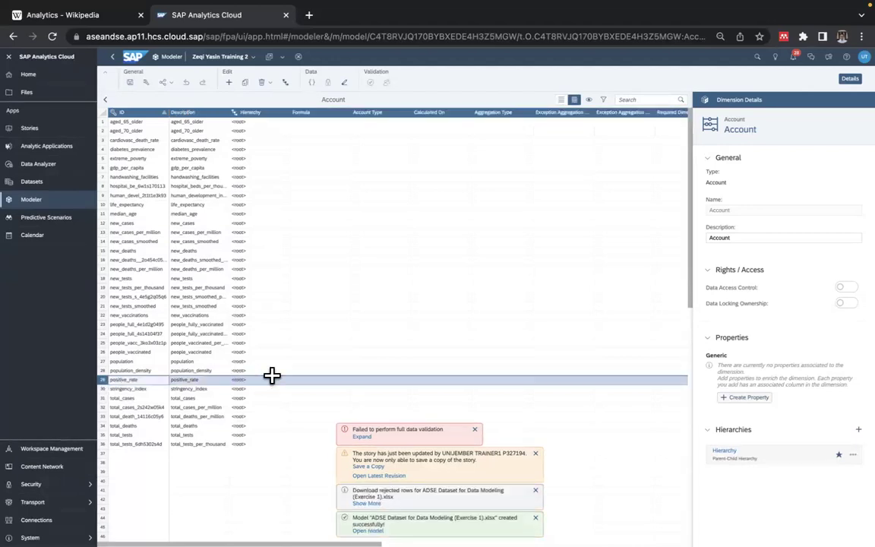
scroll(308, 381, "right", 5)
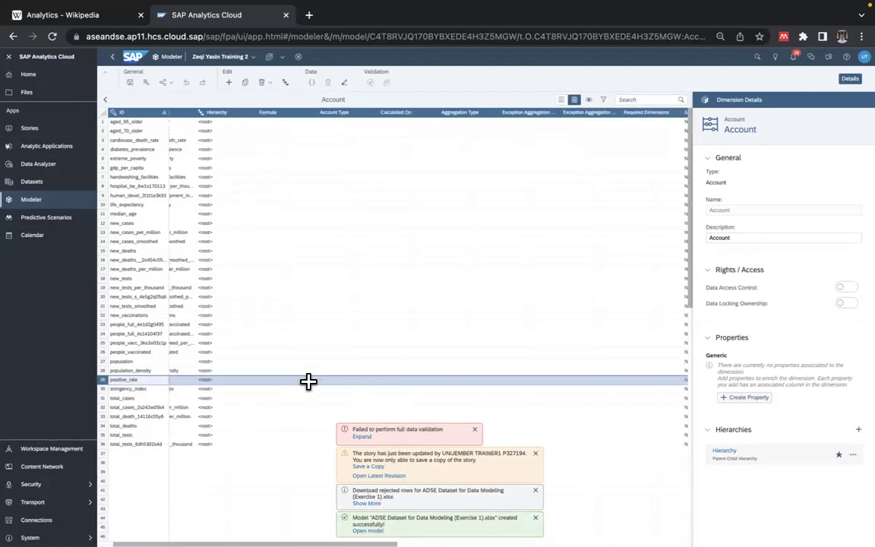
scroll(308, 382, "down", 1)
scroll(308, 381, "down", 1)
scroll(307, 381, "right", 5)
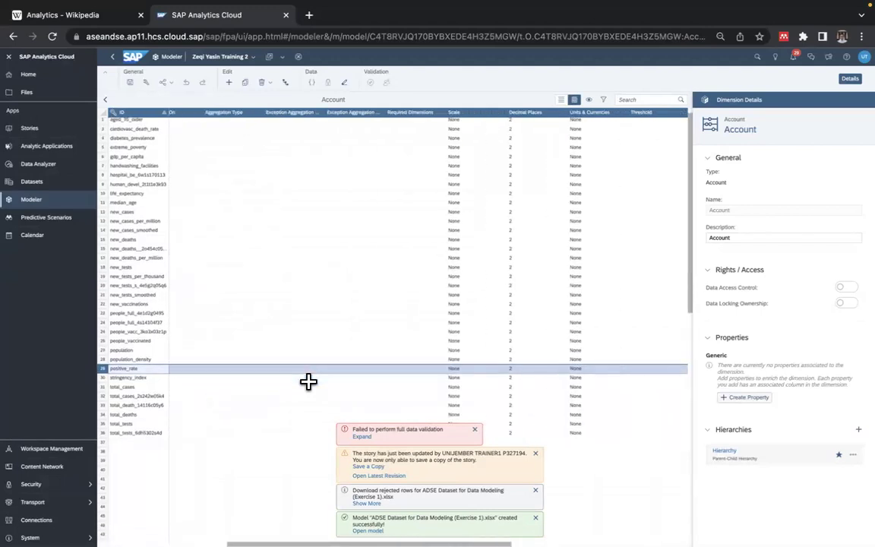
scroll(307, 382, "right", 4)
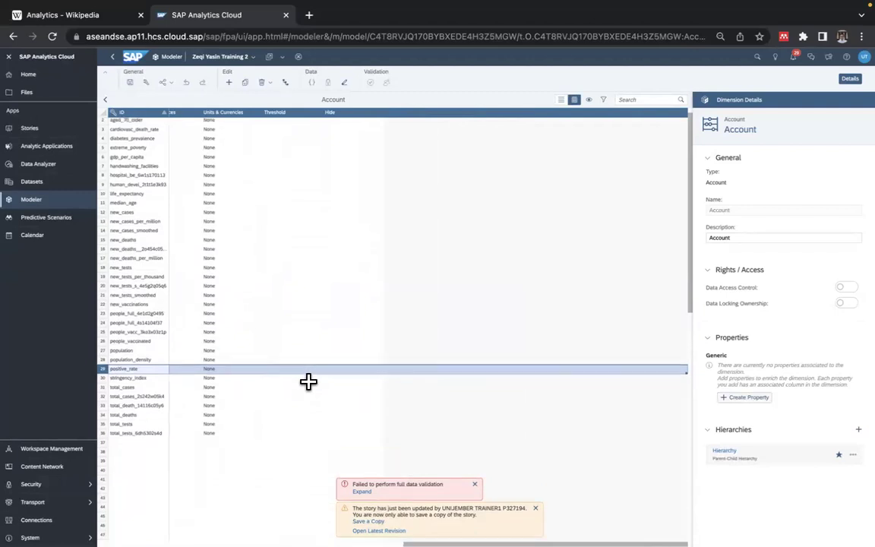
scroll(320, 378, "up", 1)
scroll(331, 375, "left", 6)
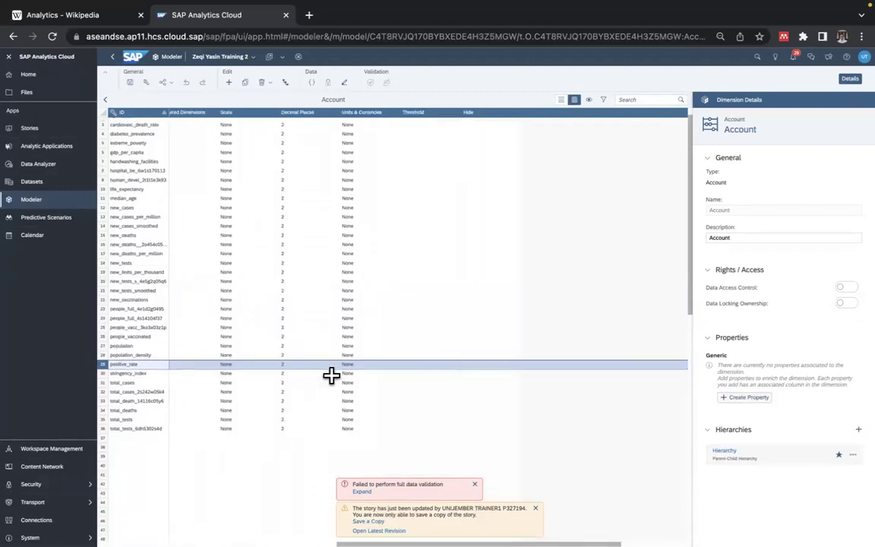
scroll(331, 375, "left", 3)
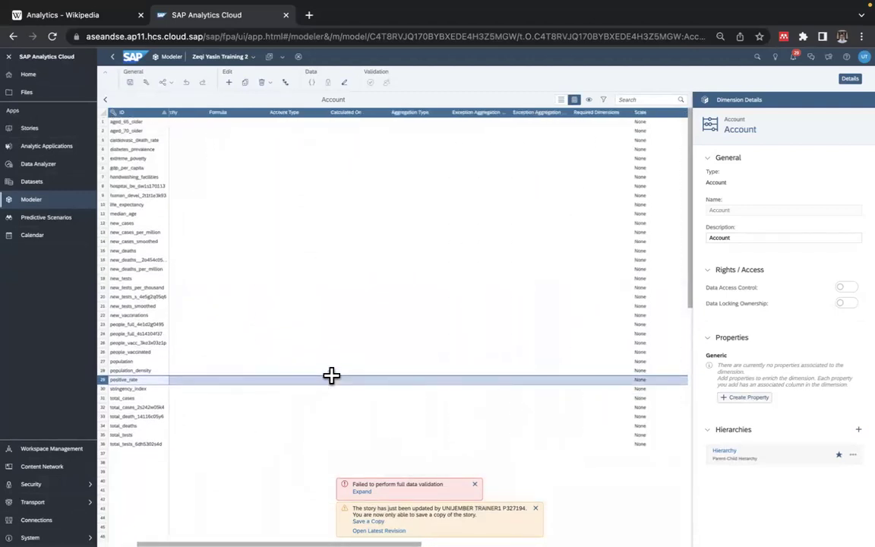
scroll(332, 377, "right", 3)
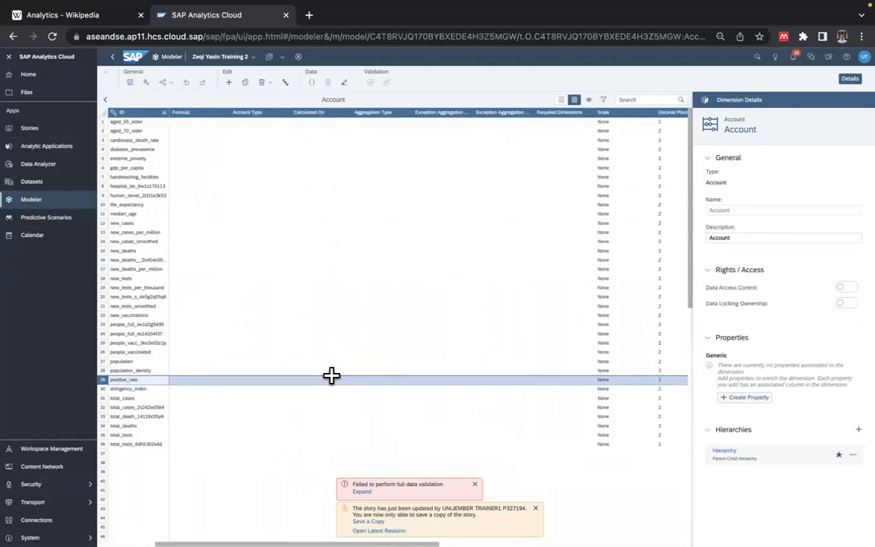
scroll(327, 369, "down", 1)
scroll(336, 360, "up", 1)
scroll(337, 360, "right", 3)
scroll(336, 360, "right", 2)
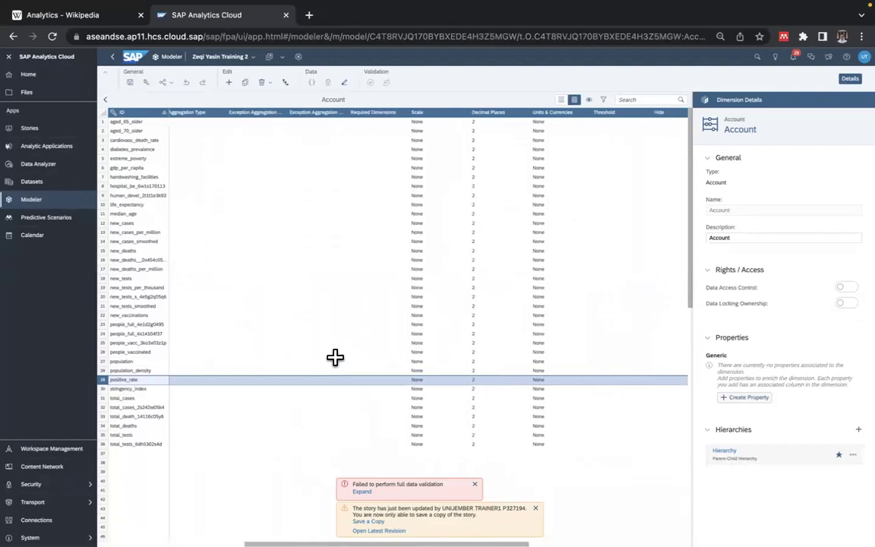
scroll(251, 267, "left", 2)
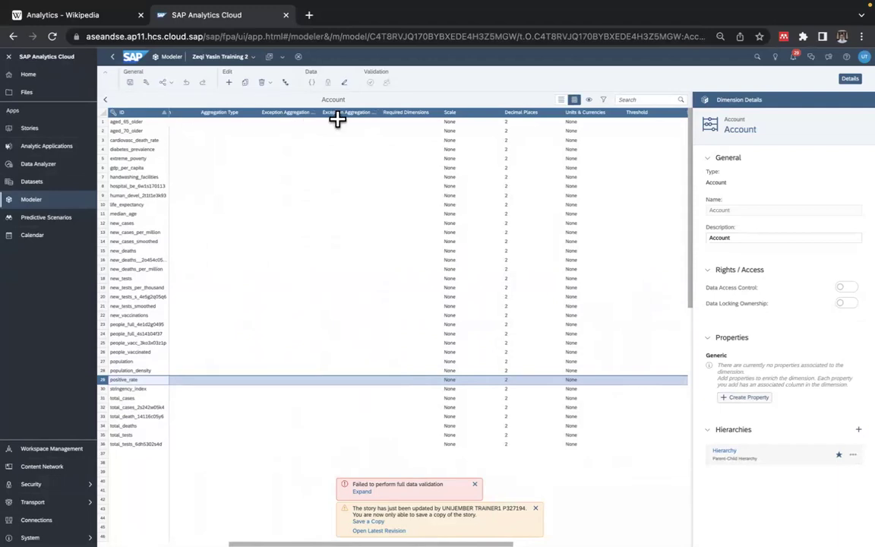
Set positive_rate's exception aggregation type to Average.
left_click(279, 380)
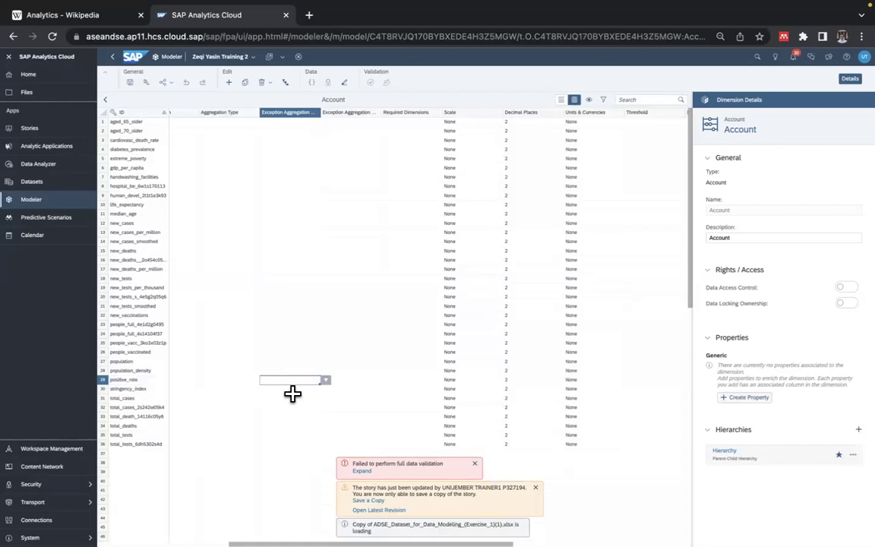
type("Average")
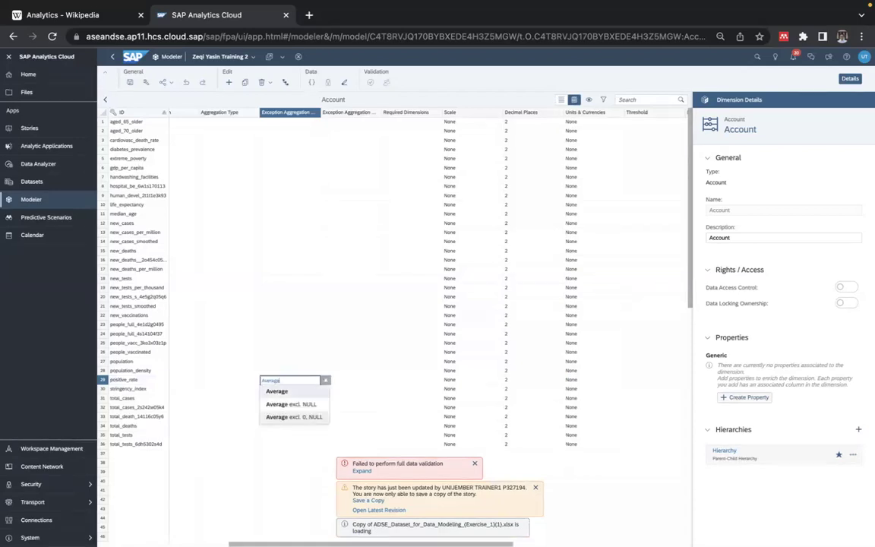
left_click(286, 390)
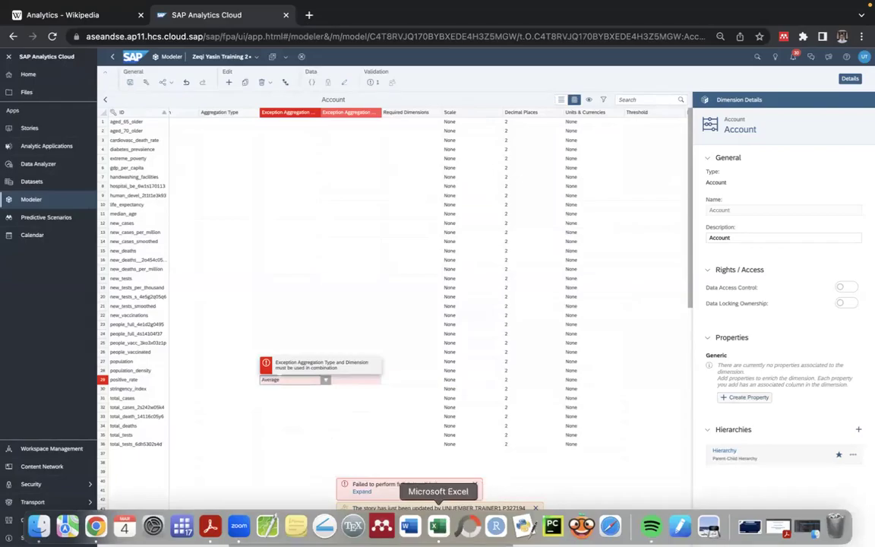
left_click(437, 525)
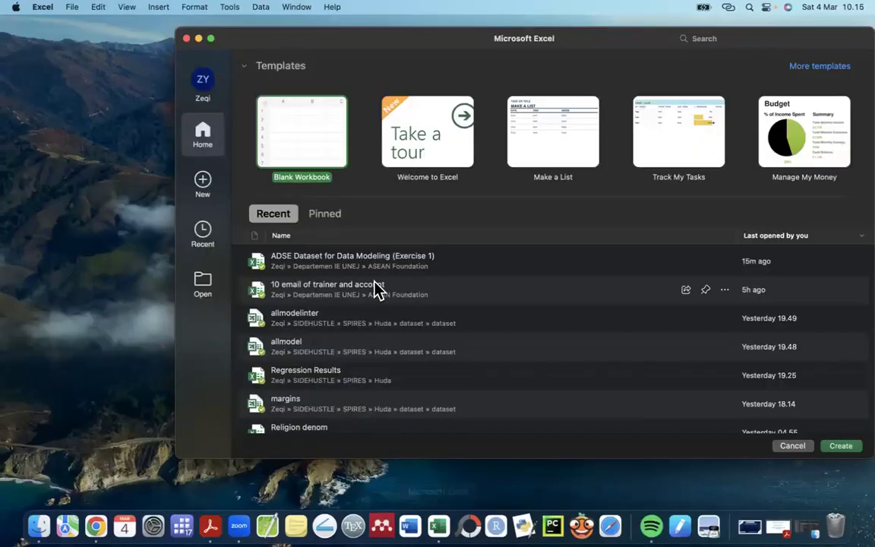
Open the ADSE Dataset for Data Modeling (Exercise 1) workbook and widen its window.
left_click(372, 270)
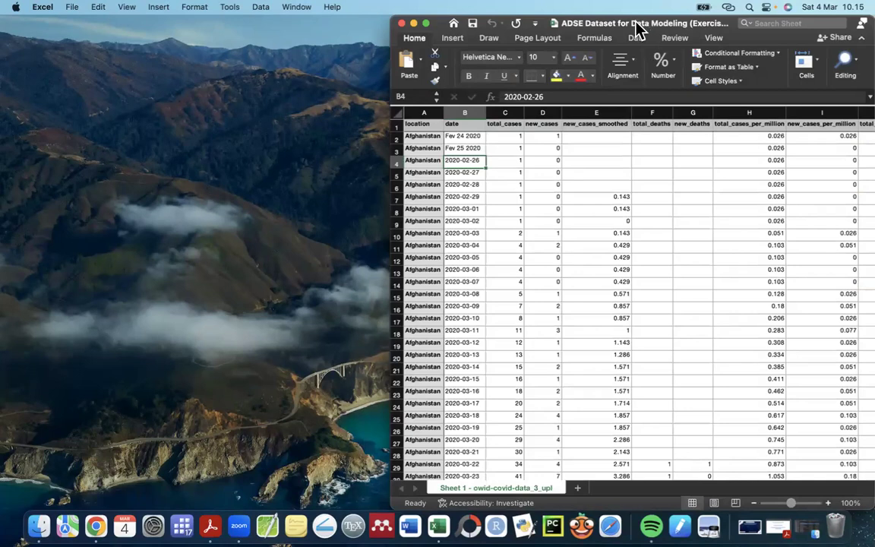
left_click_drag(670, 35, 454, 35)
left_click_drag(658, 481, 873, 465)
Browse the sheet's columns, selecting total_cases_per_million and cell AF11.
scroll(700, 280, "right", 2)
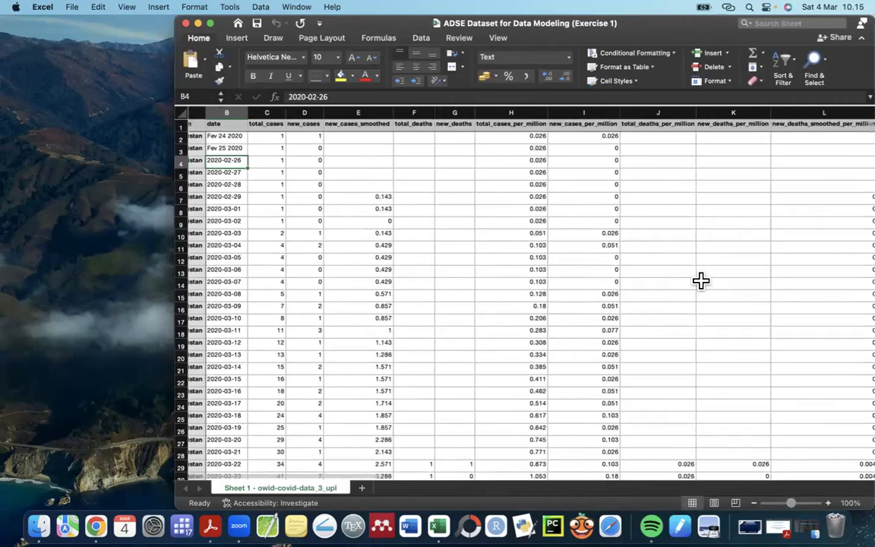
scroll(682, 264, "right", 1)
left_click(479, 113)
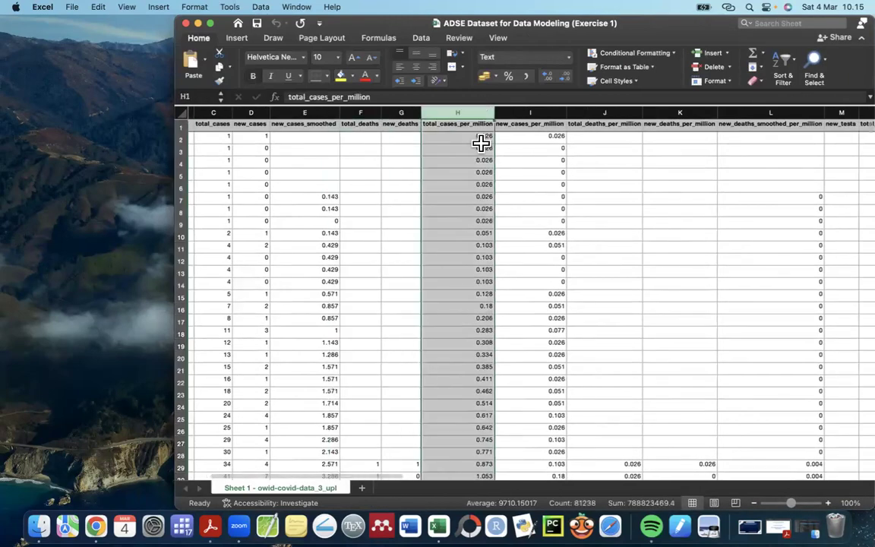
scroll(497, 230, "down", 10)
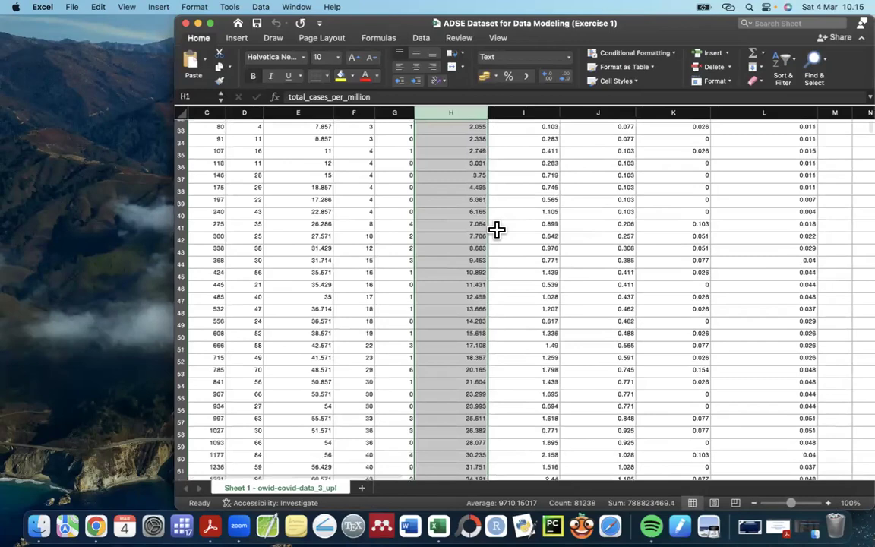
scroll(497, 230, "down", 15)
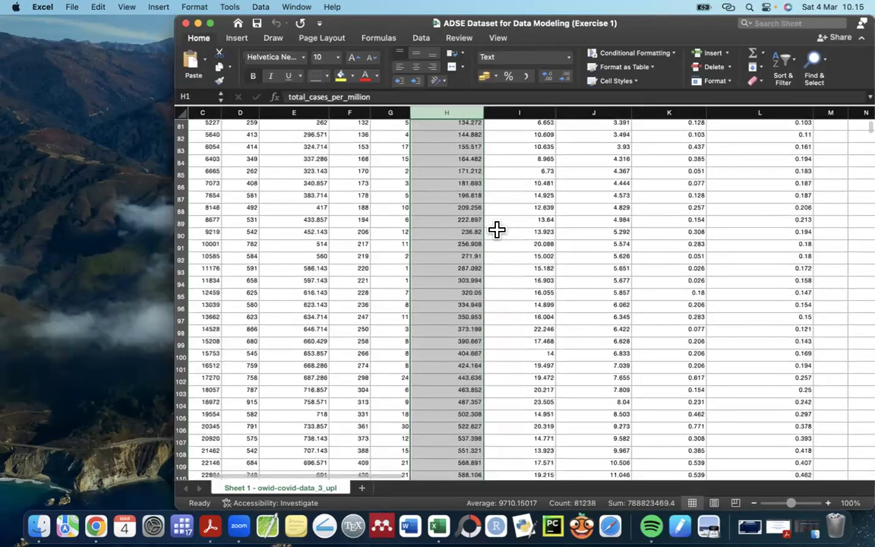
scroll(497, 230, "up", 20)
scroll(497, 229, "right", 20)
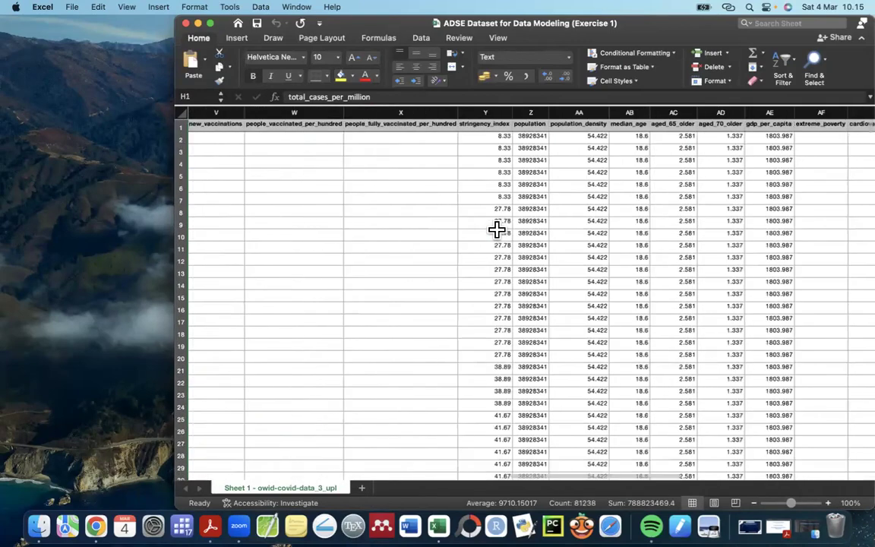
scroll(497, 229, "right", 5)
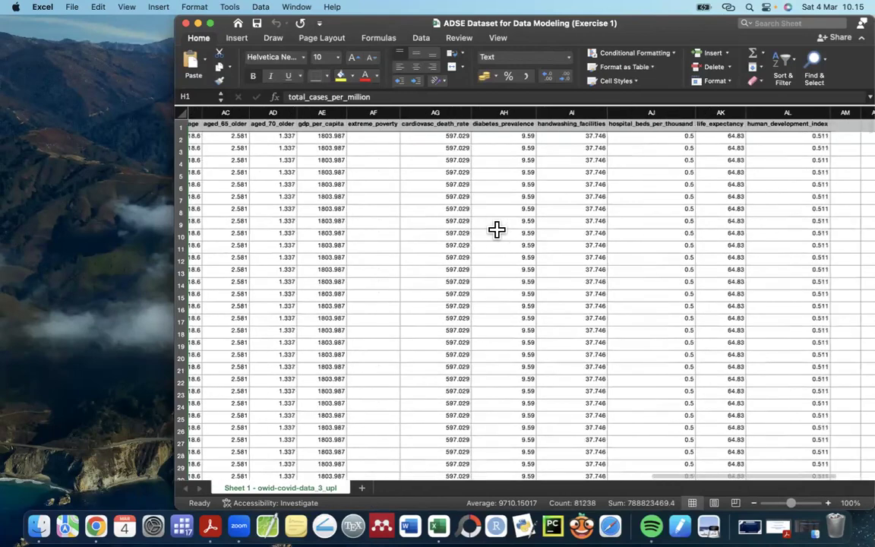
scroll(518, 239, "left", 5)
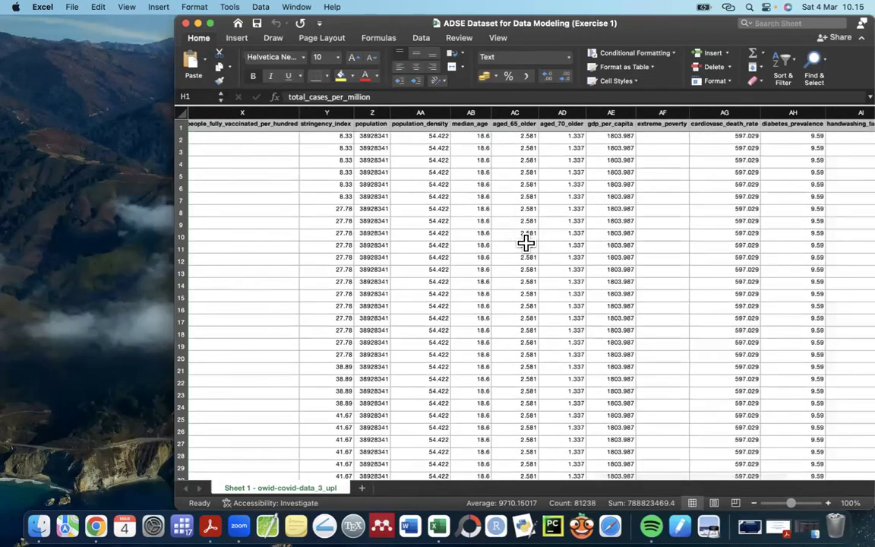
scroll(525, 243, "right", 12)
scroll(525, 242, "left", 10)
left_click(526, 243)
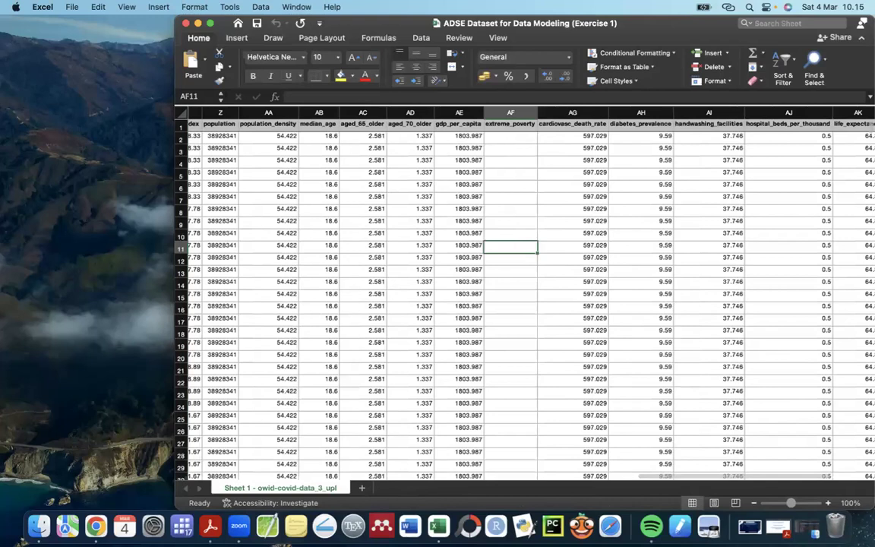
Search the sheet for 'positive' and review the positive_rate column's values.
type("positive")
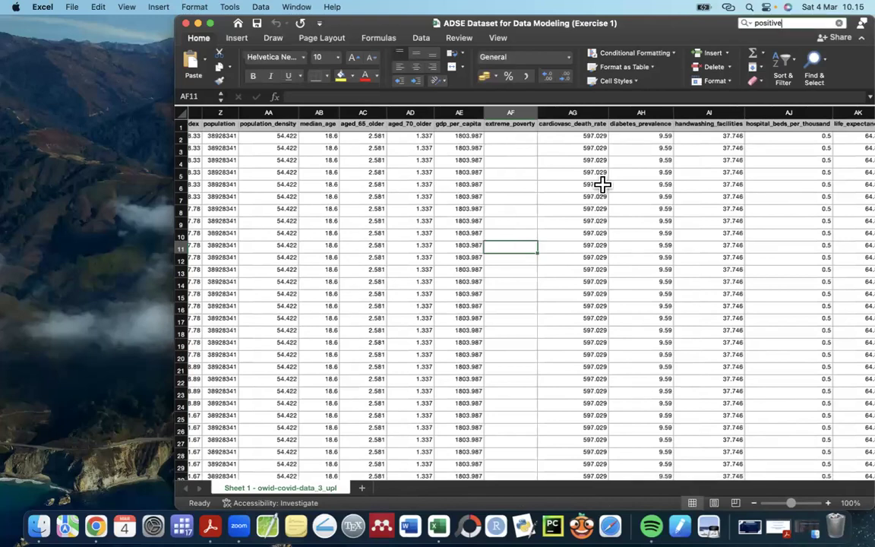
scroll(602, 184, "left", 10)
left_click(612, 188)
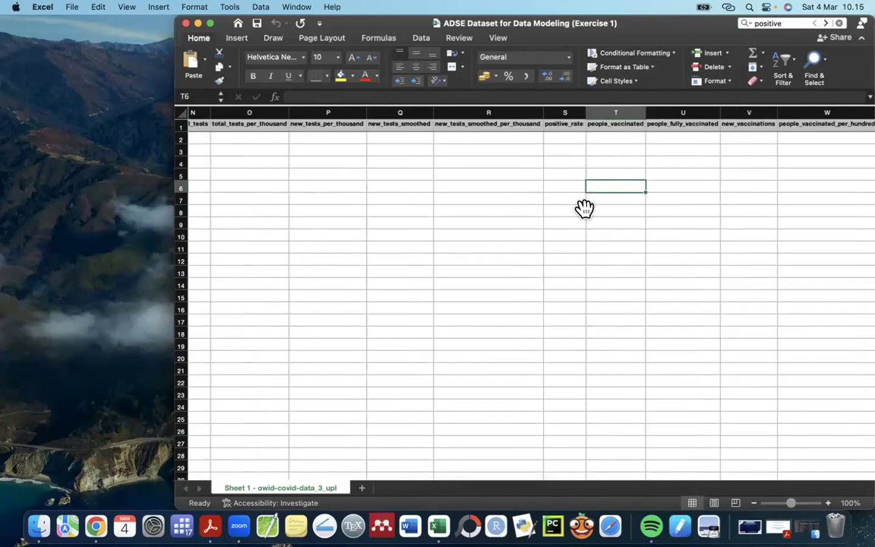
key("super+g")
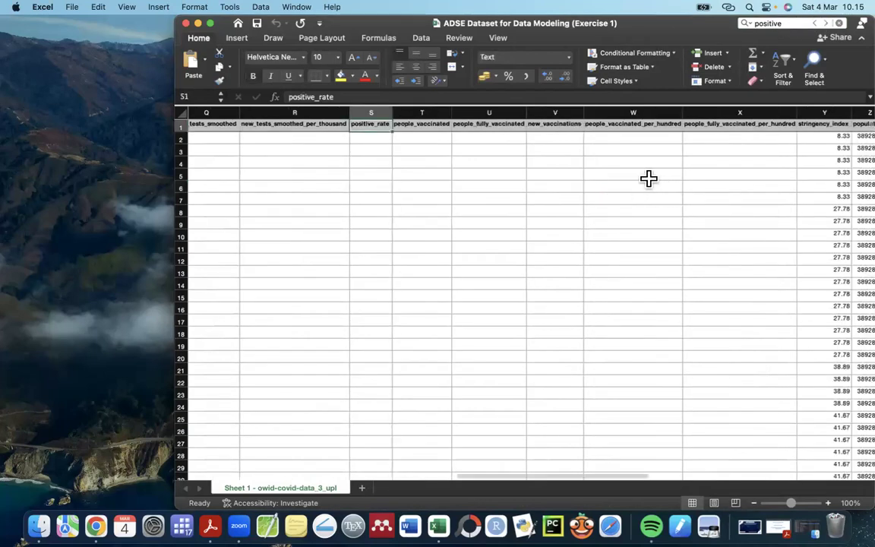
left_click(368, 114)
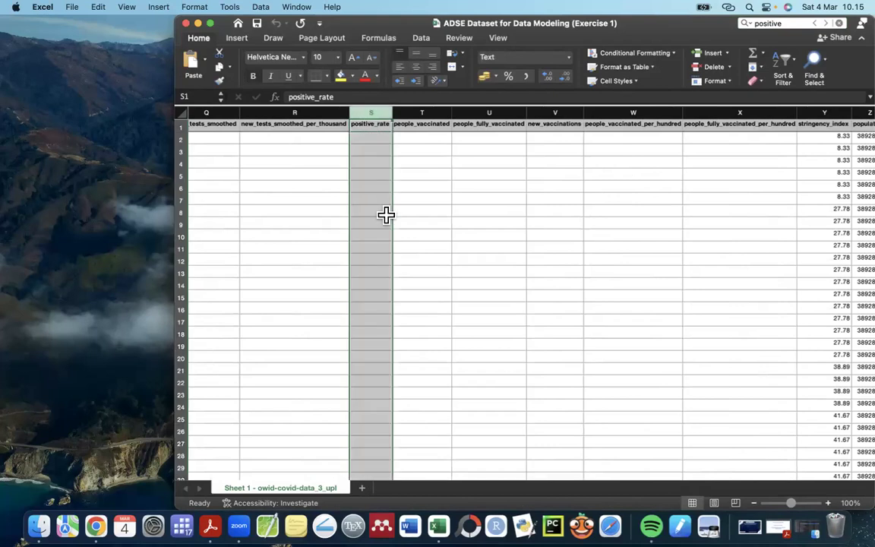
scroll(386, 215, "down", 20)
scroll(386, 215, "left", 3)
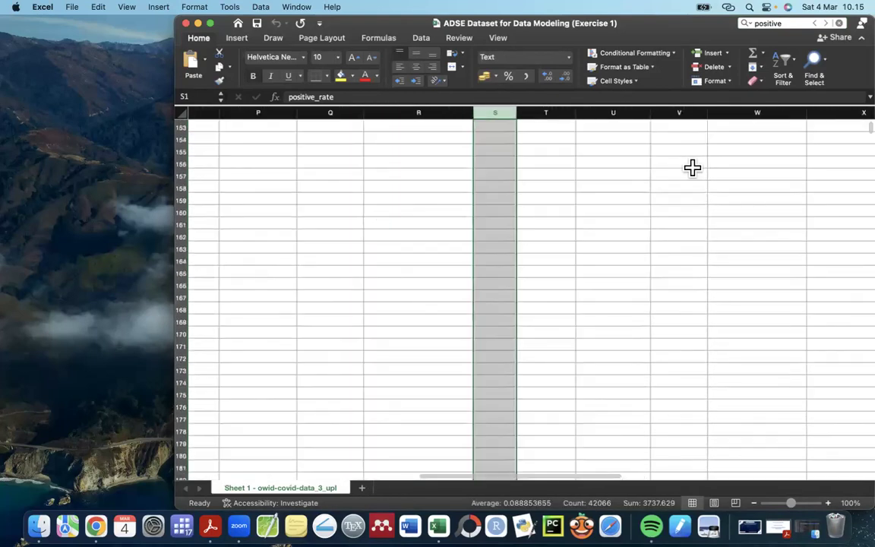
left_click_drag(866, 123, 861, 283)
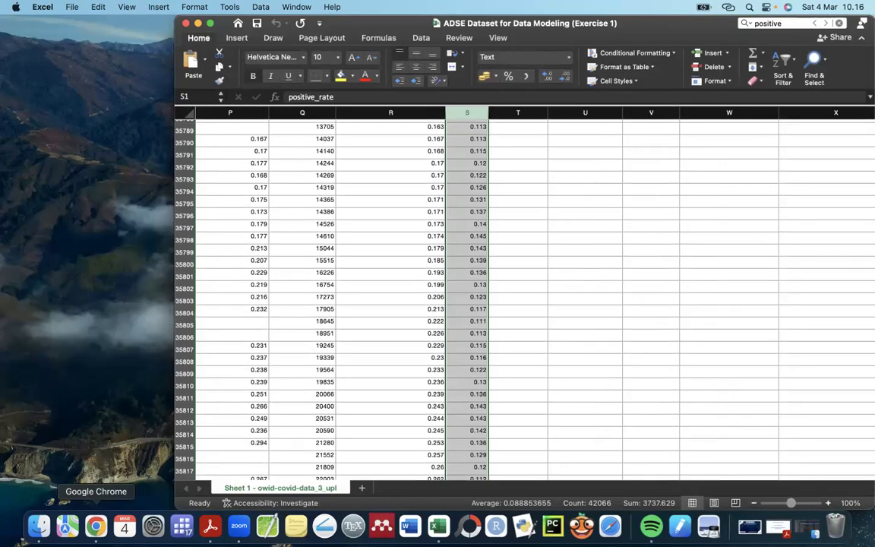
left_click(96, 526)
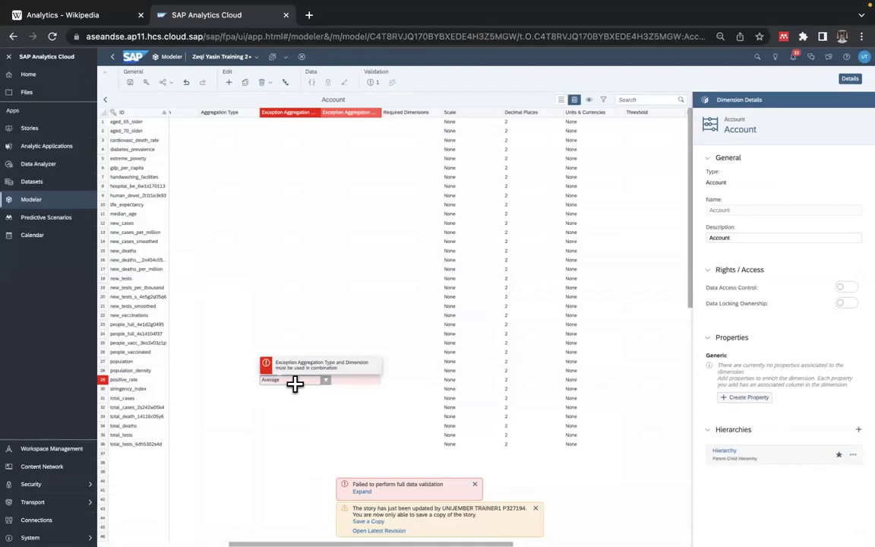
Choose location and date as positive_rate's exception aggregation dimensions to clear the combination error.
left_click(349, 380)
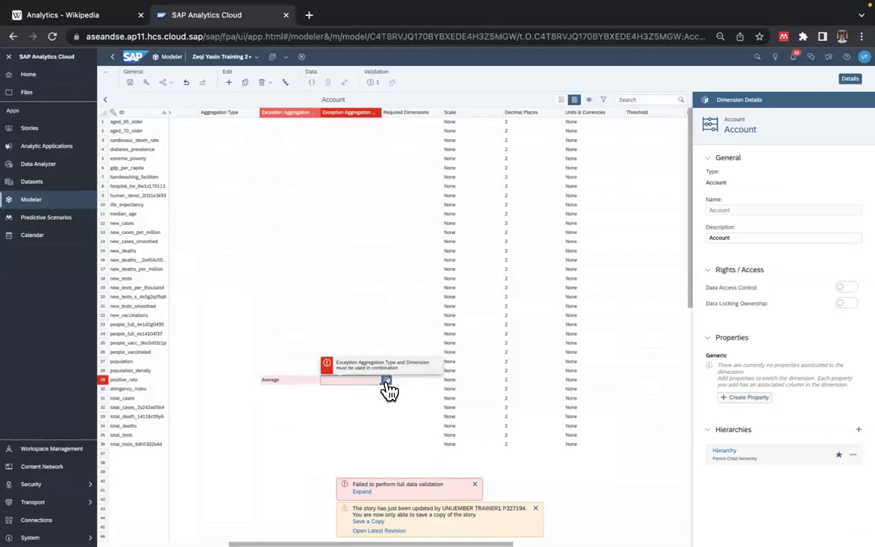
left_click(387, 382)
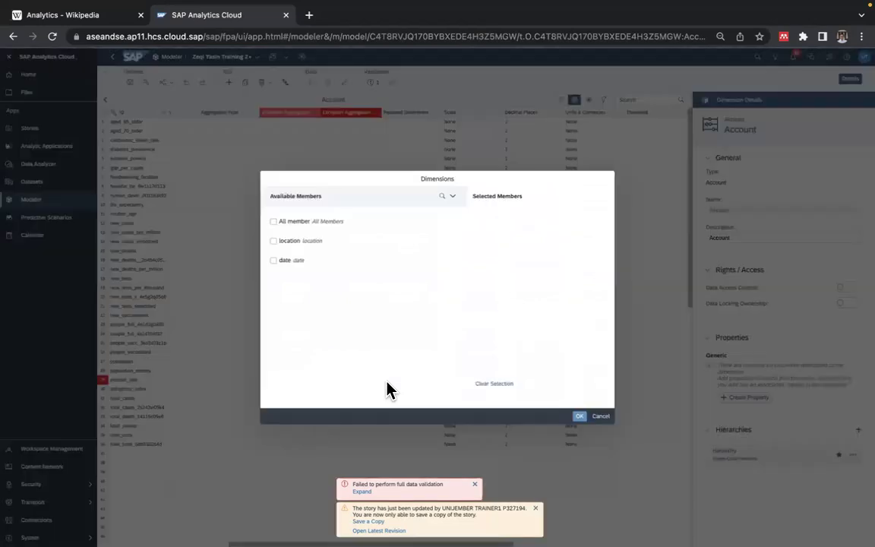
left_click(283, 244)
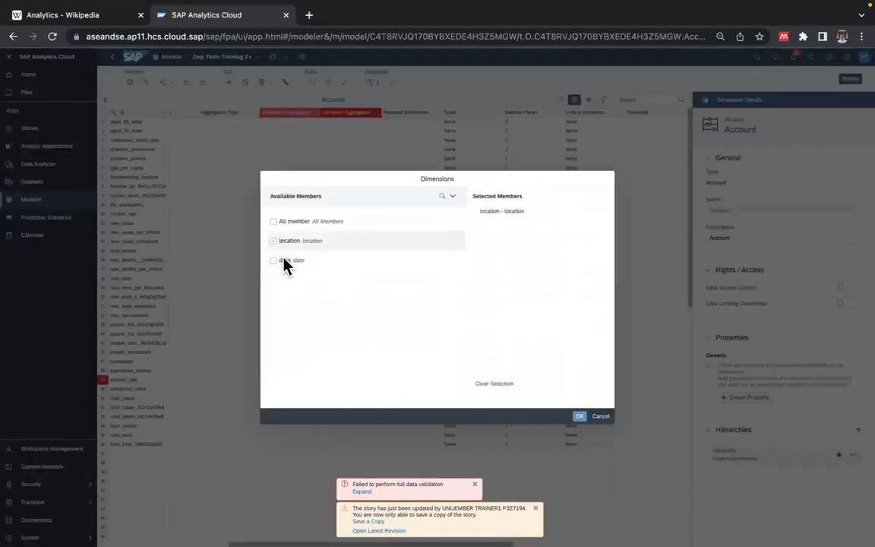
left_click(283, 259)
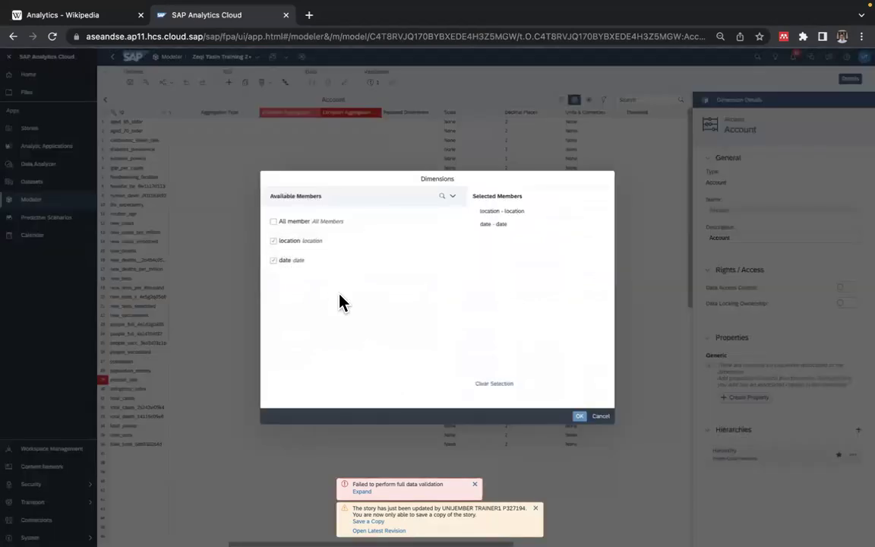
left_click(578, 419)
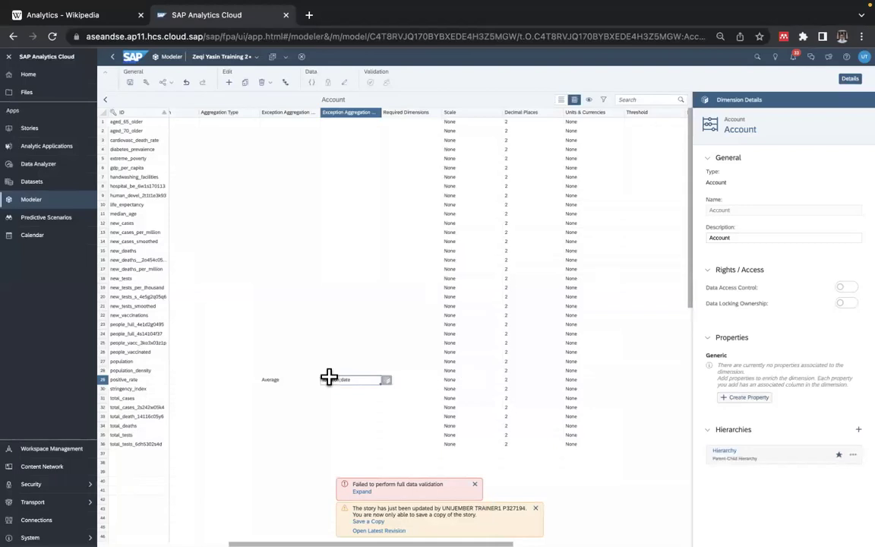
left_click(286, 395)
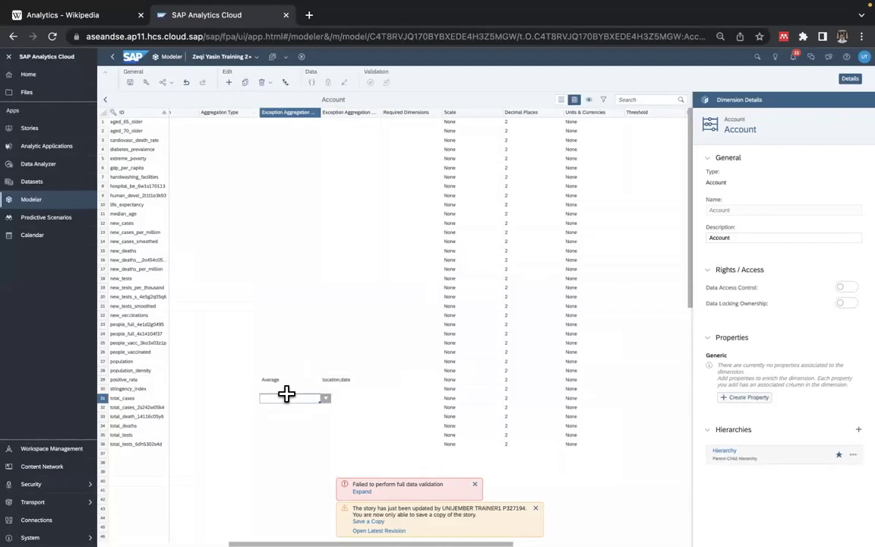
Save the model and check positive_rate's Average aggregation over location and date.
left_click(131, 84)
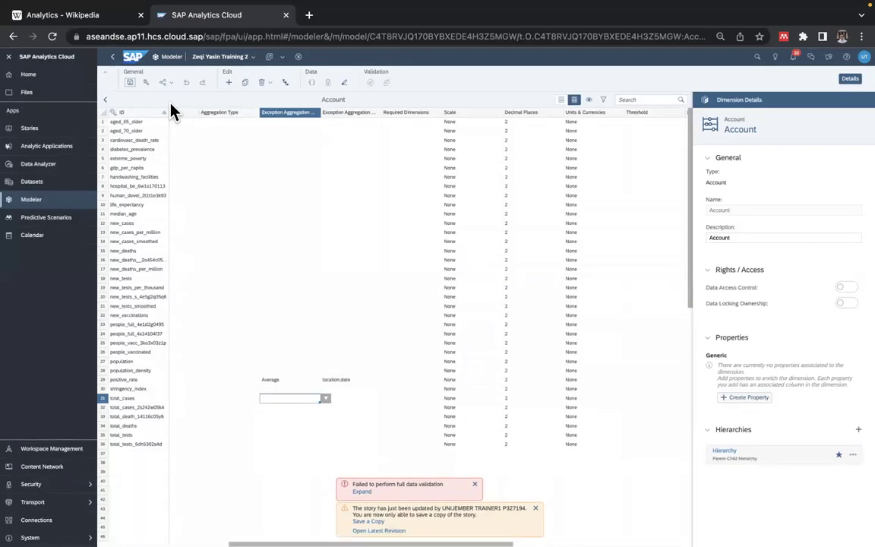
left_click(284, 380)
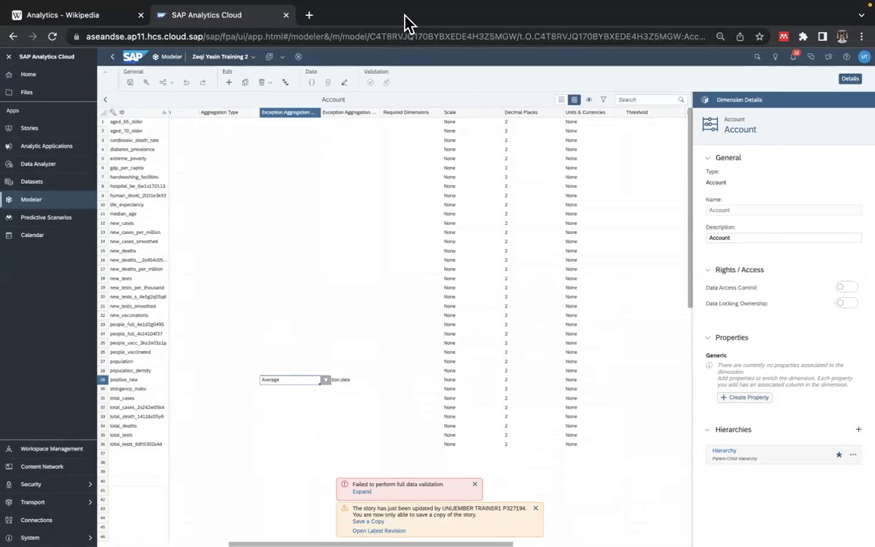
mouse_move(397, 9)
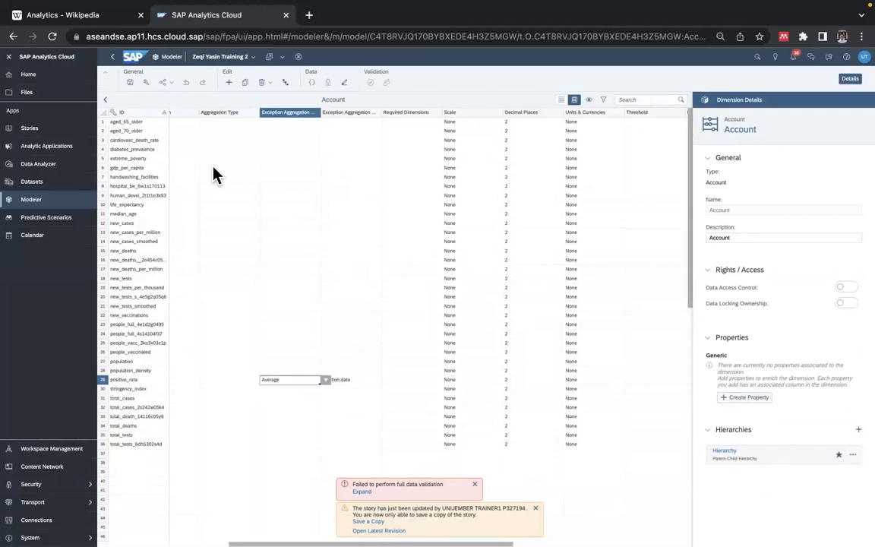
scroll(215, 170, "left", 1)
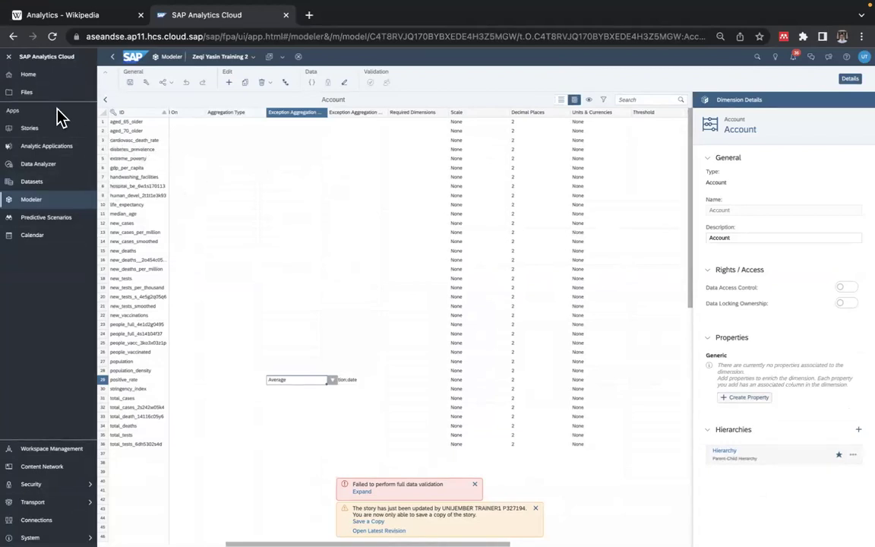
On the Stories start page, set browser zoom to 90% and choose the From a Smart Discovery tile.
left_click(38, 131)
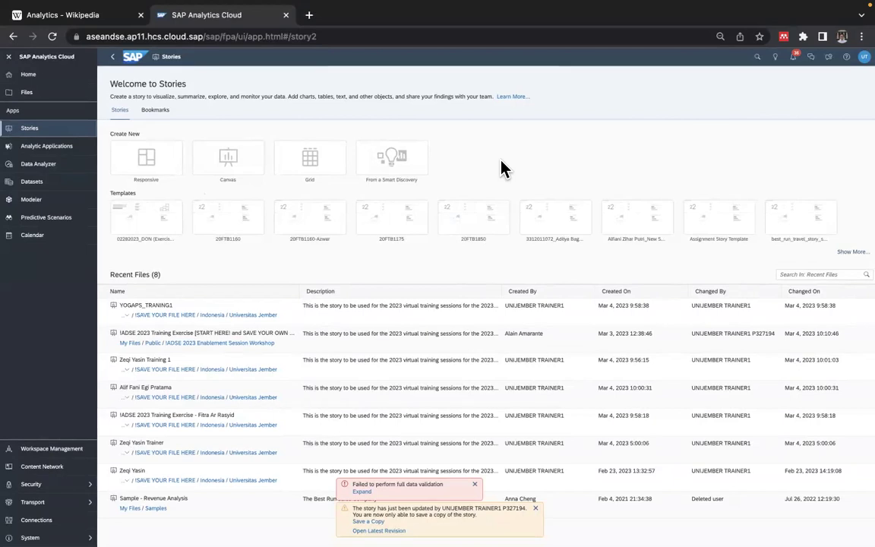
left_click(861, 36)
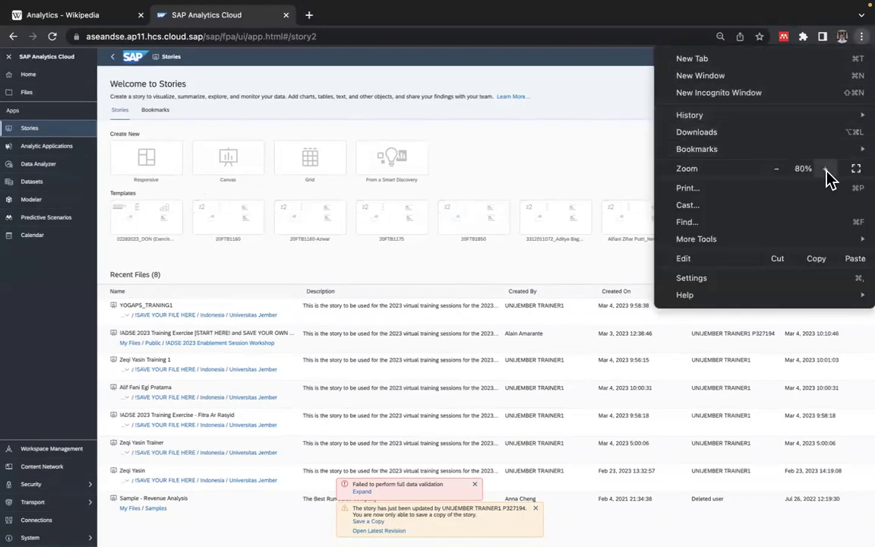
left_click(827, 169)
key("Escape")
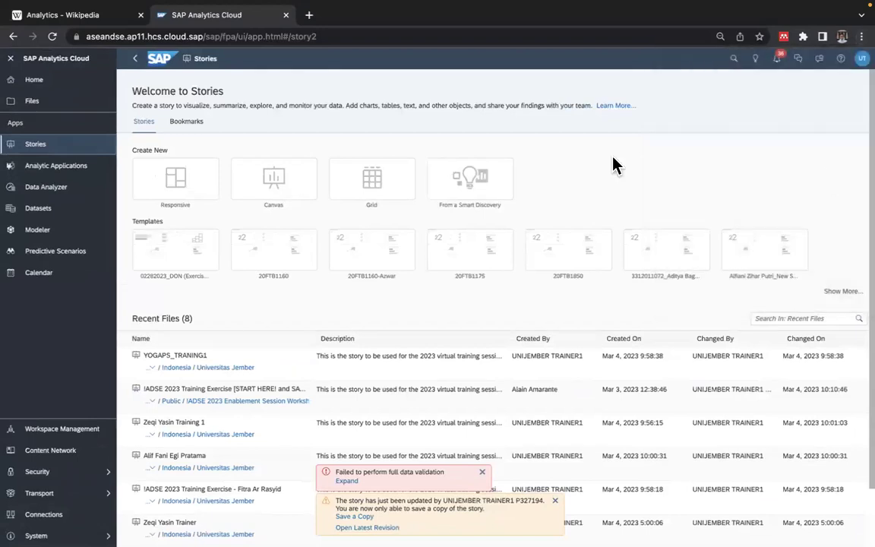
left_click(469, 190)
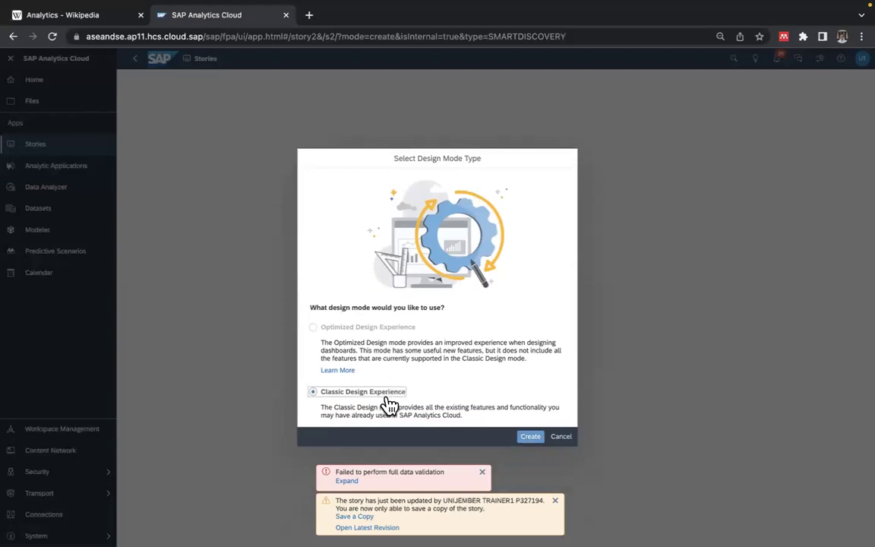
Create the story and pick Training 2 from Public > !SAVE YOUR FILE HERE > Indonesia > Universitas Jember, then leave it.
left_click(531, 439)
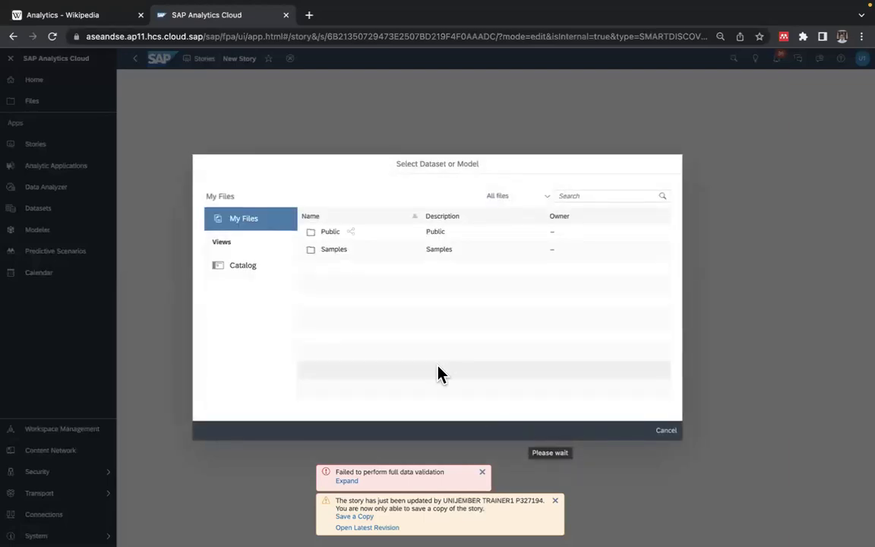
left_click(331, 233)
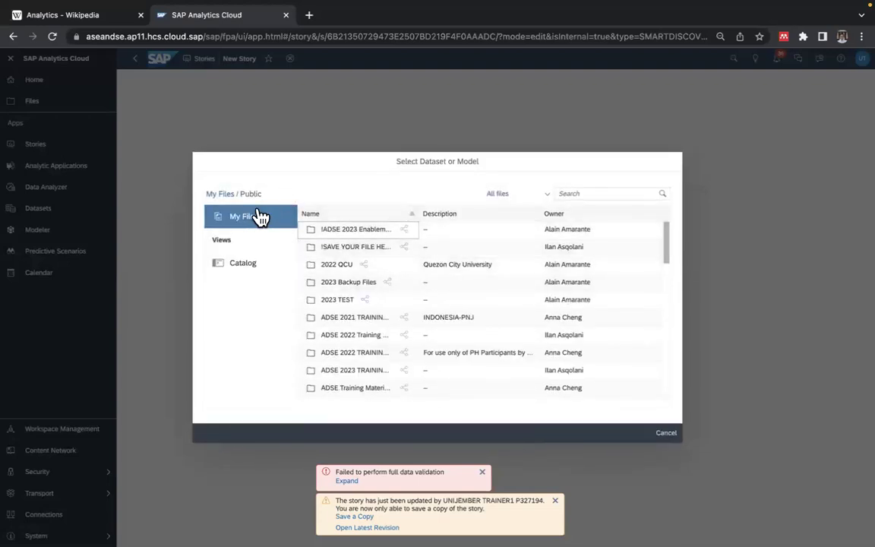
left_click(414, 216)
left_click(351, 251)
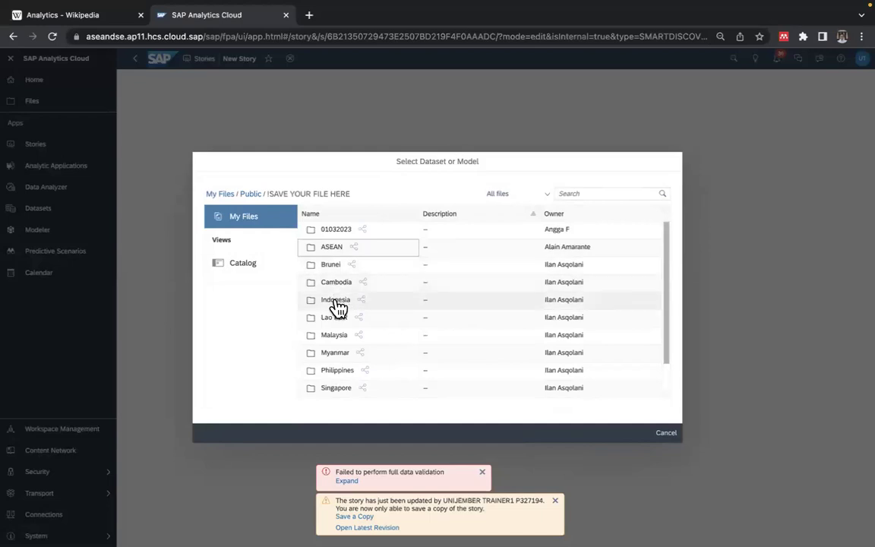
left_click(335, 301)
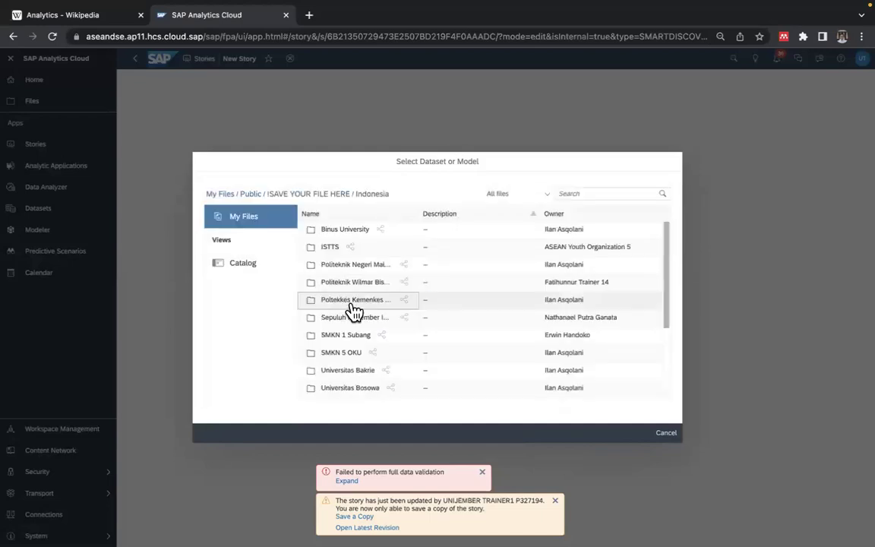
scroll(364, 318, "down", 3)
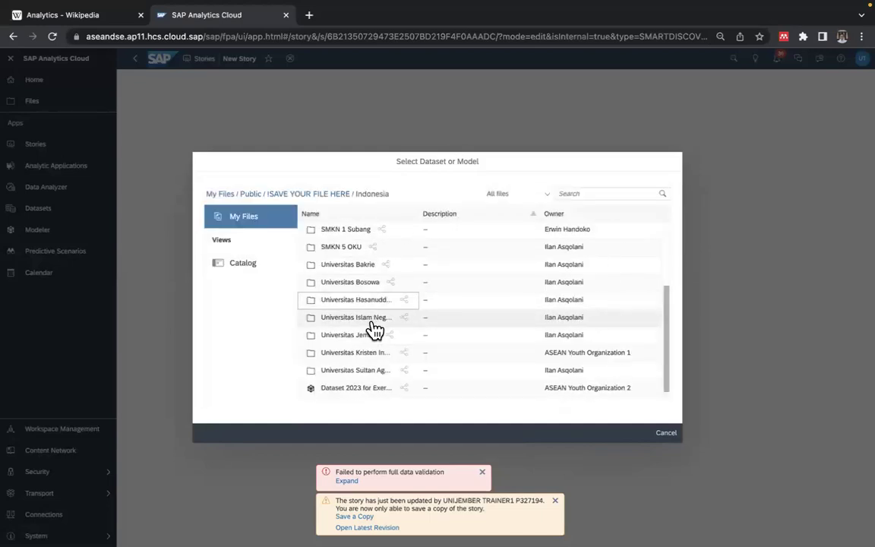
left_click(361, 338)
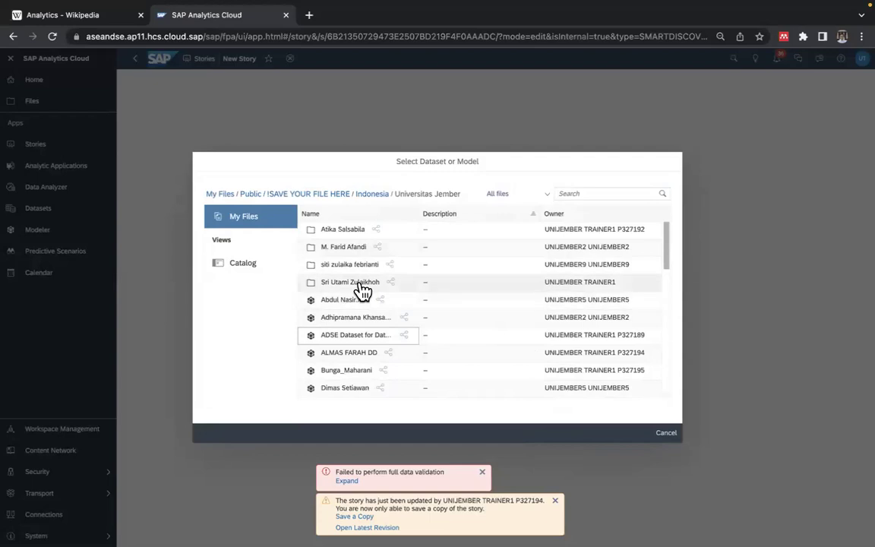
scroll(461, 310, "down", 15)
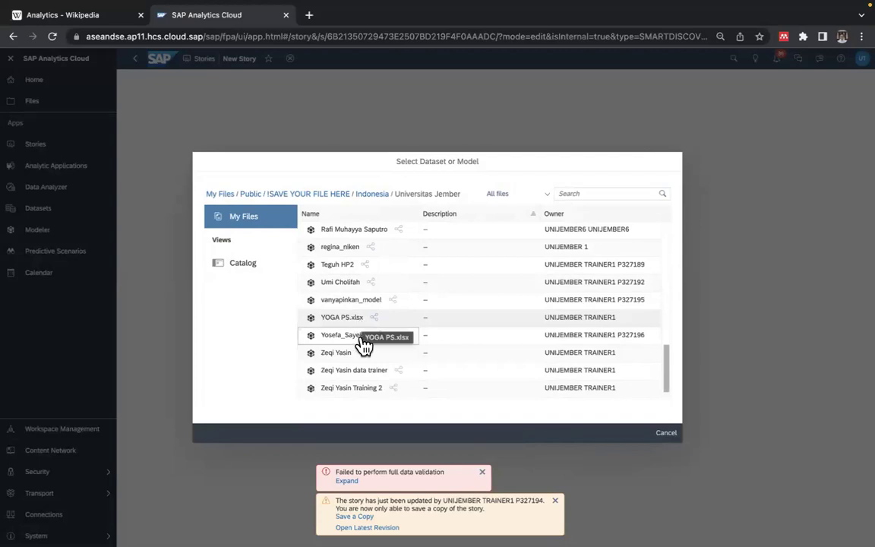
left_click(366, 391)
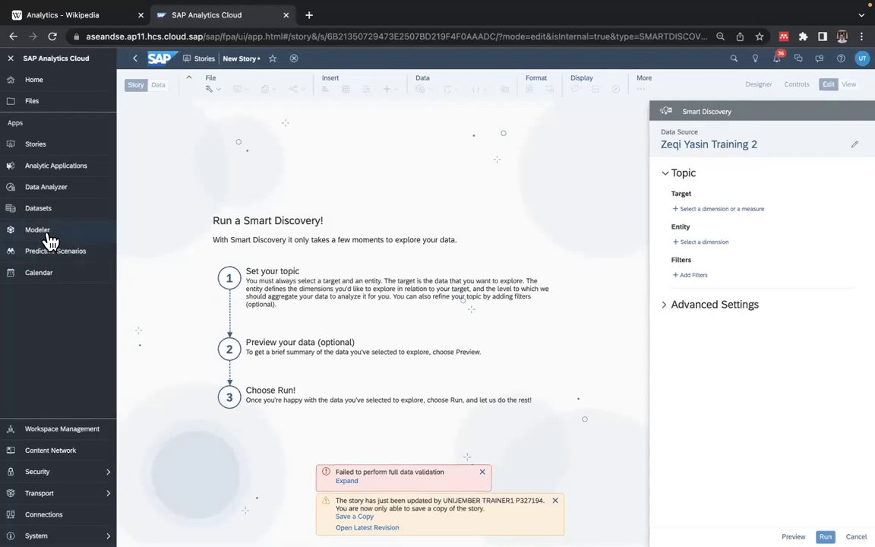
left_click(47, 150)
Discard the unsaved story and create a new classic-design story From a Smart Discovery.
left_click(501, 320)
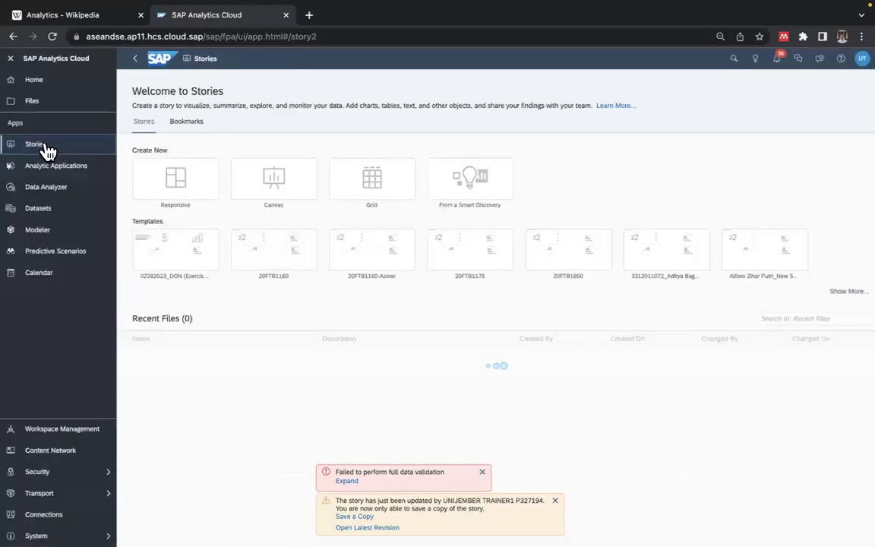
left_click(44, 150)
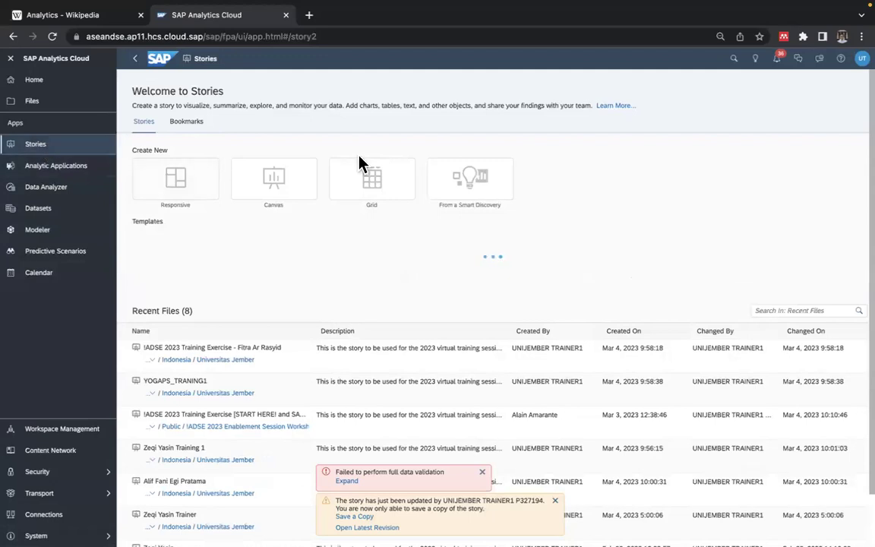
left_click(494, 181)
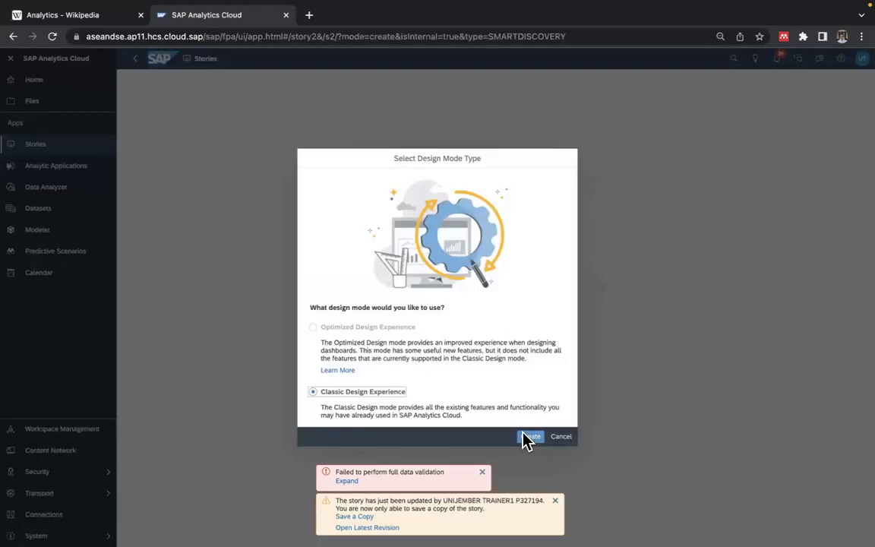
left_click(529, 437)
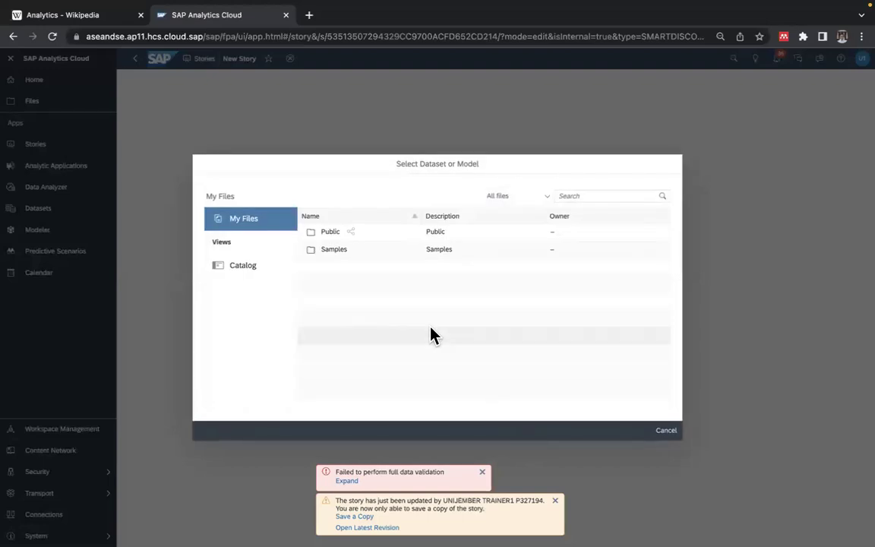
Pick the Training 2 dataset under Public > !SAVE YOUR FILE HERE > Indonesia > Universitas Jember.
left_click(331, 234)
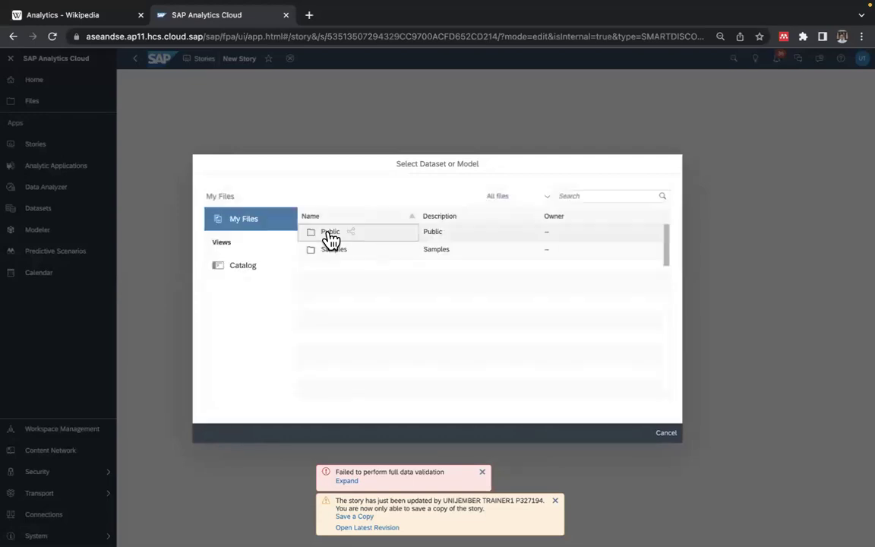
left_click(357, 252)
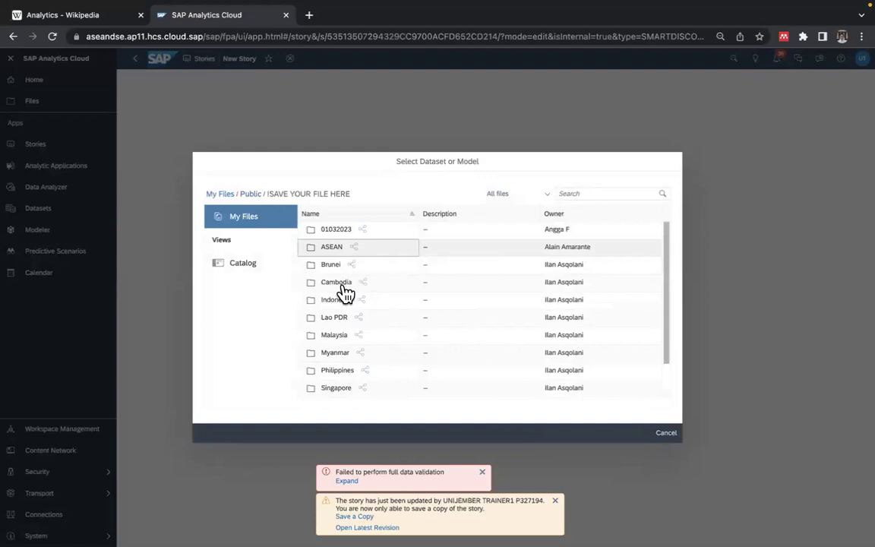
left_click(340, 304)
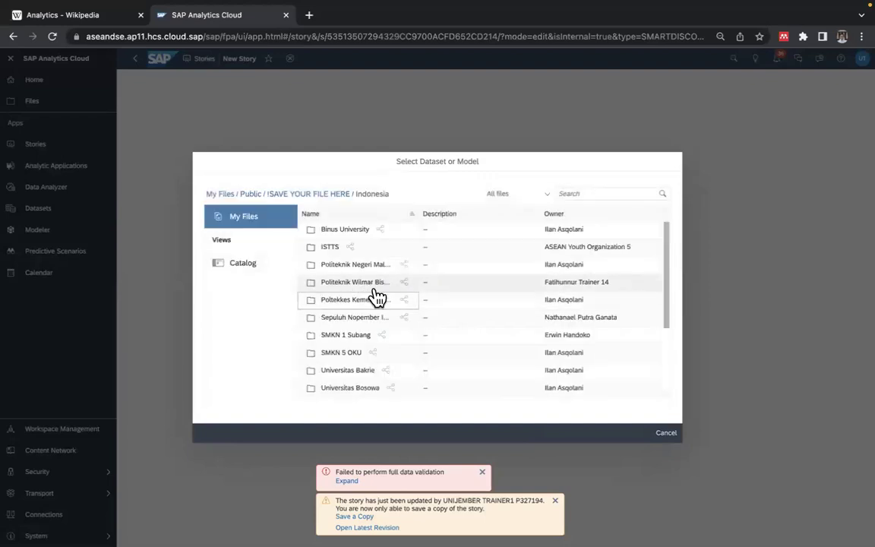
scroll(377, 298, "down", 5)
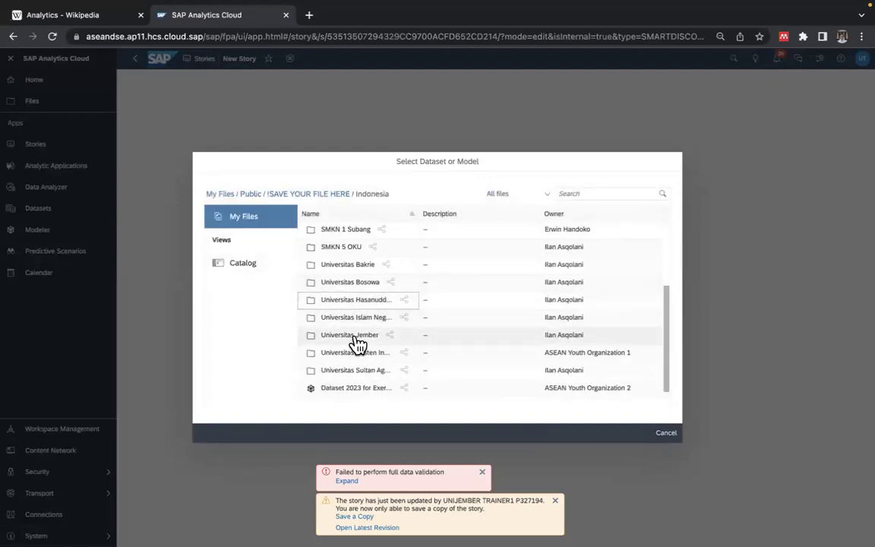
left_click(353, 335)
scroll(424, 323, "down", 3)
scroll(423, 323, "down", 5)
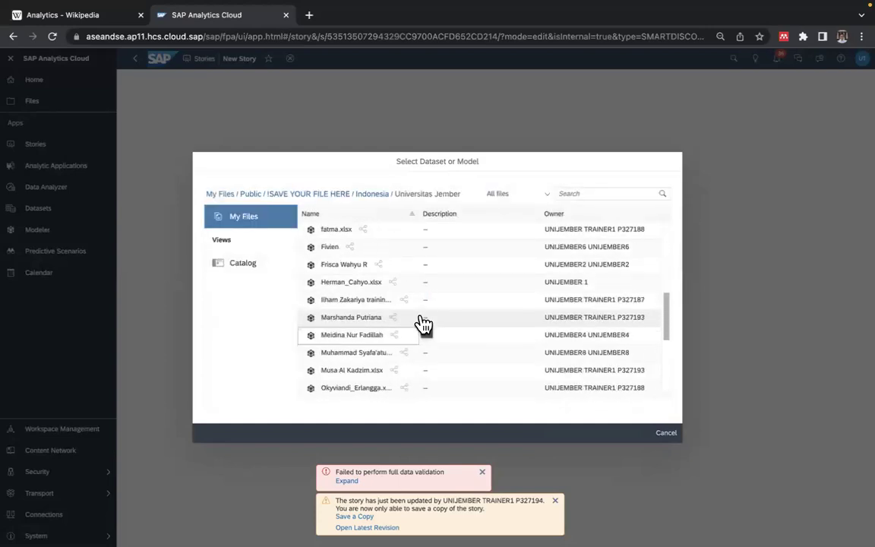
scroll(423, 323, "down", 4)
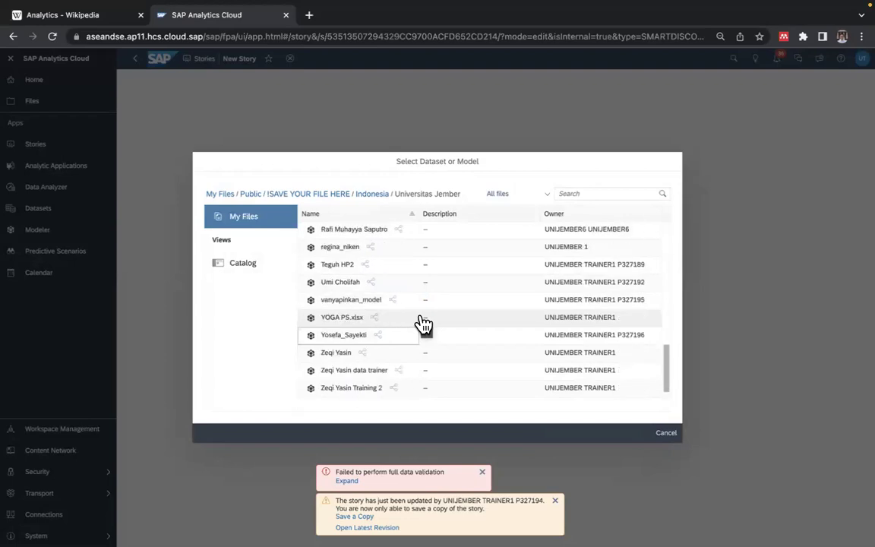
scroll(423, 323, "up", 5)
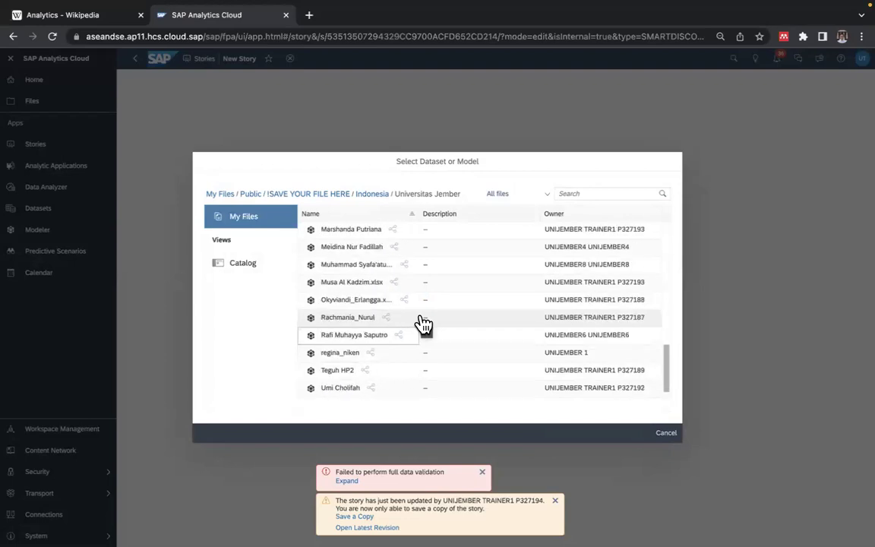
scroll(423, 323, "up", 3)
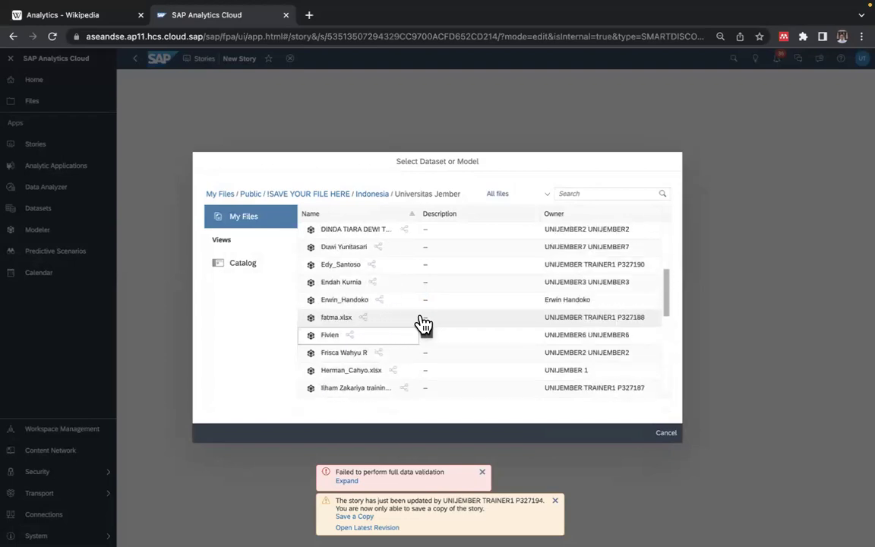
scroll(423, 323, "down", 6)
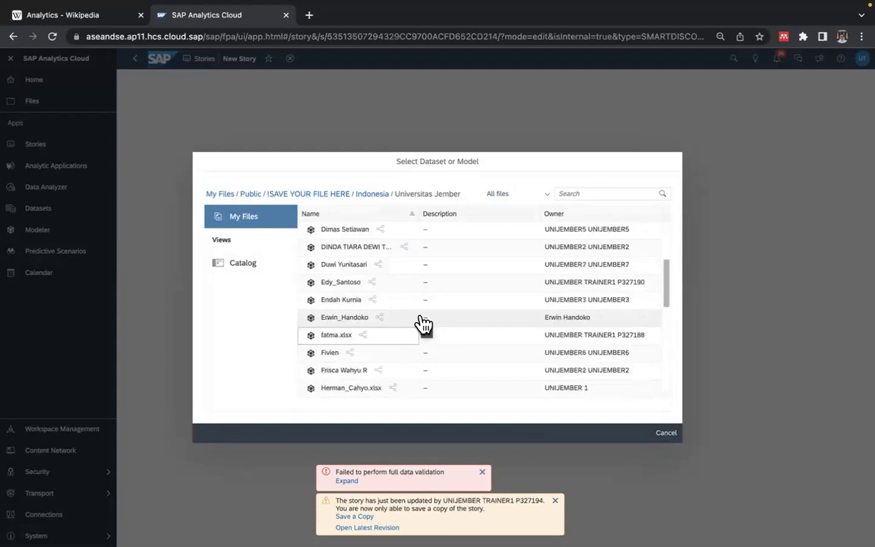
scroll(423, 323, "down", 1)
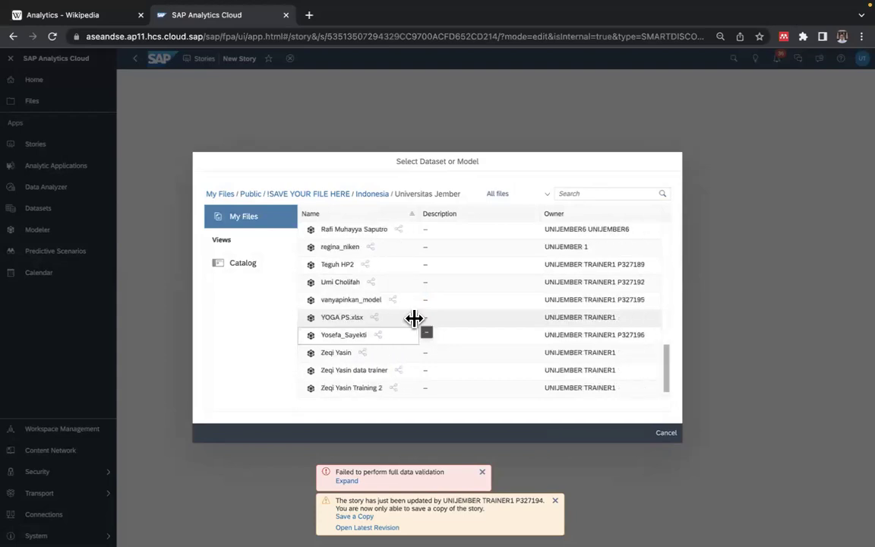
left_click(371, 394)
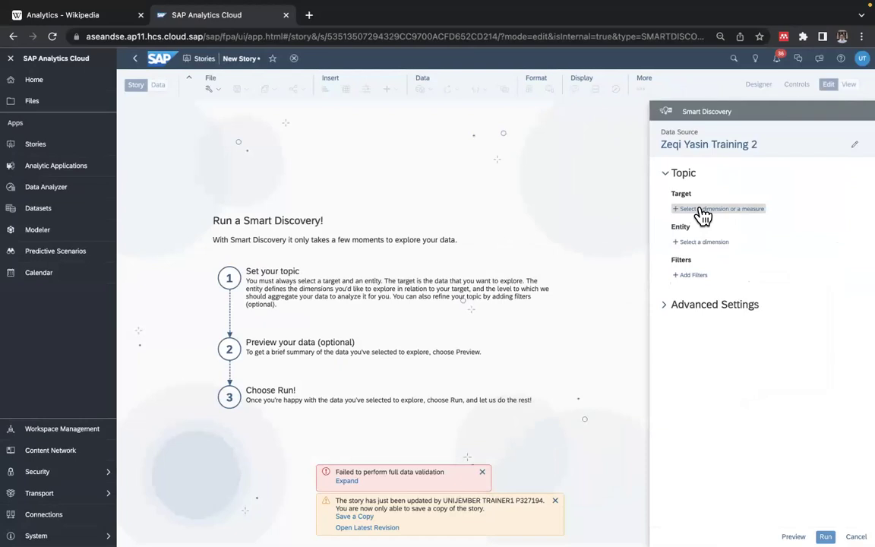
Set Target to positive_rate and Entity to location with no filters, then run the Smart Discovery.
left_click(700, 209)
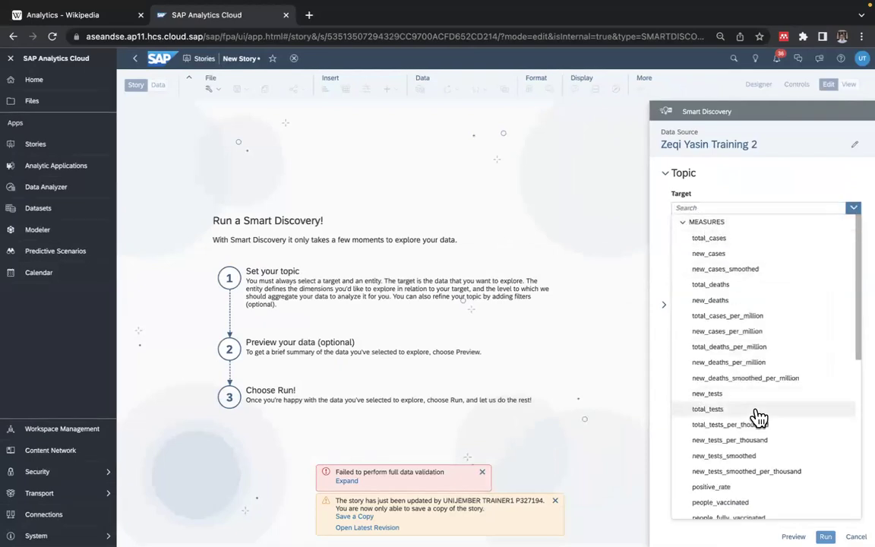
left_click(756, 488)
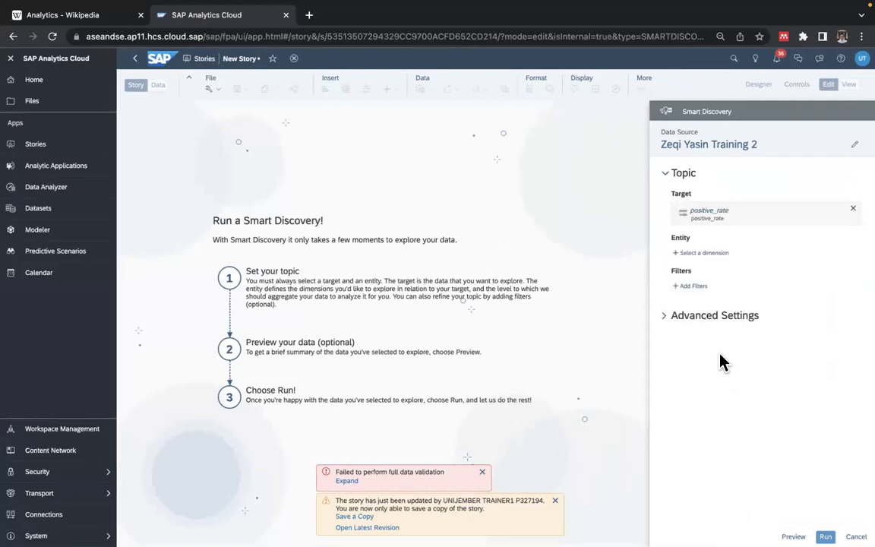
left_click(702, 252)
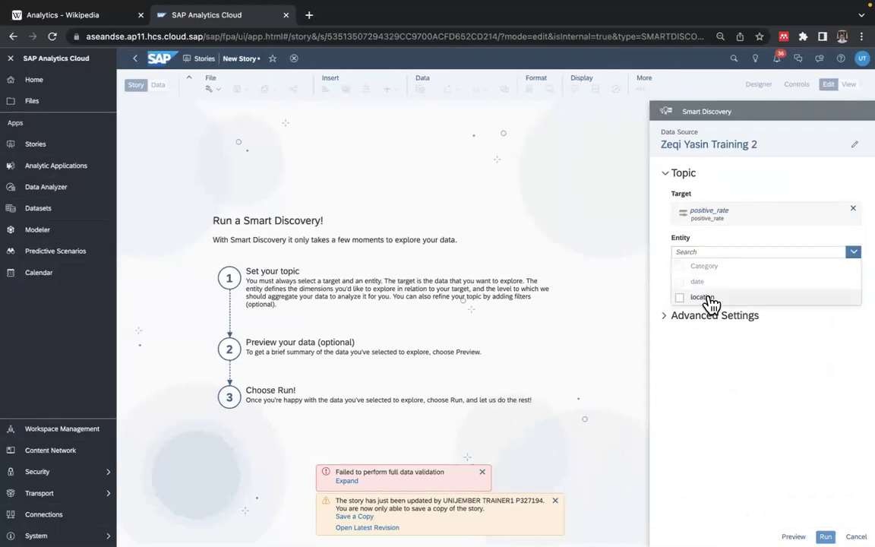
left_click(662, 251)
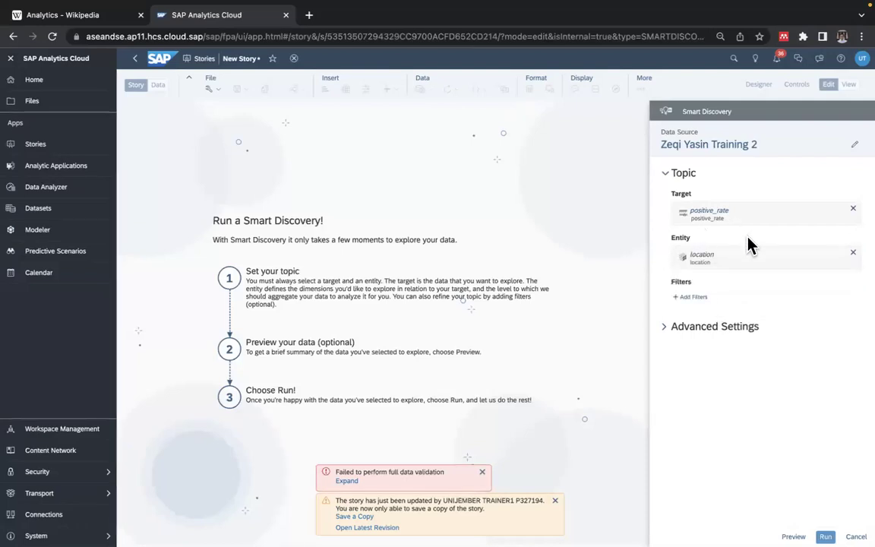
left_click(691, 296)
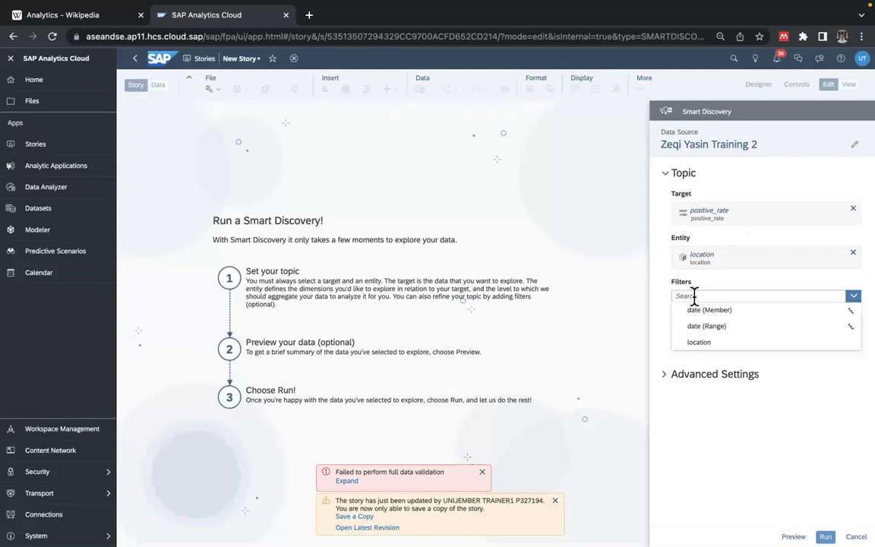
left_click(654, 284)
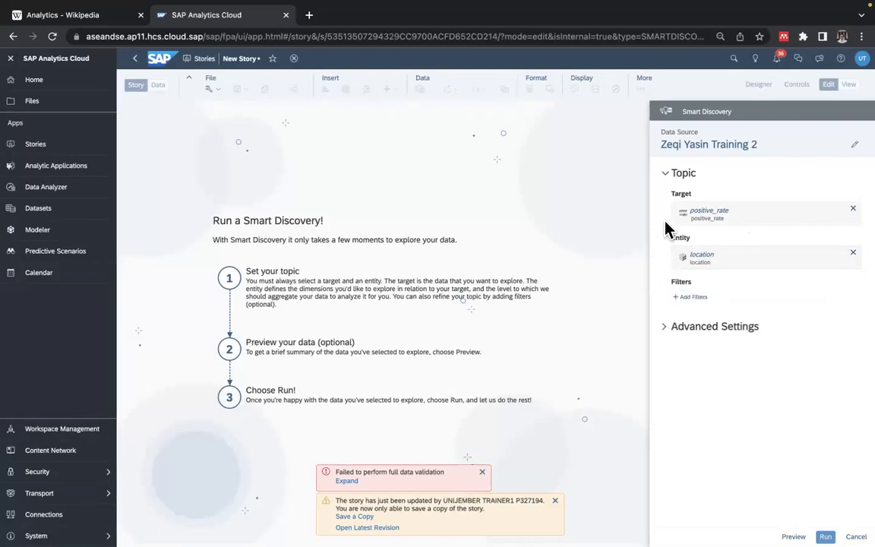
mouse_move(673, 222)
left_click(825, 536)
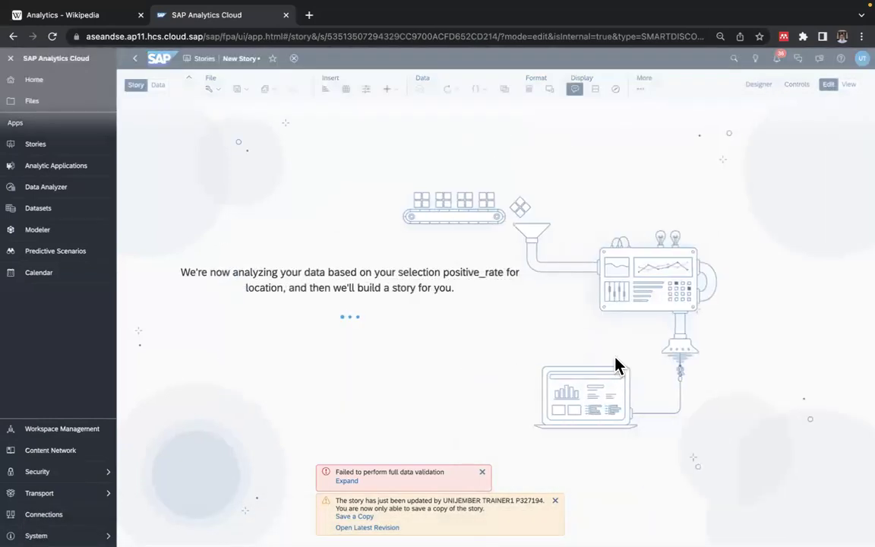
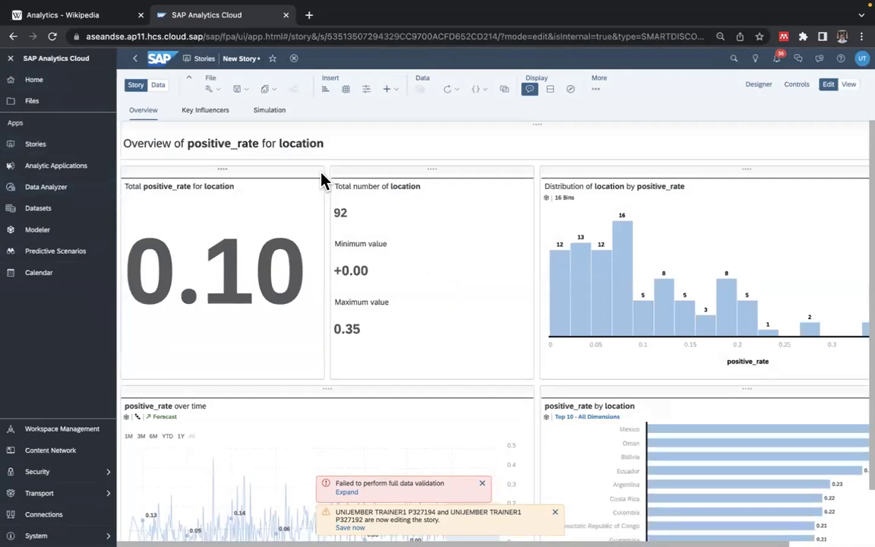
Narrow the Total positive_rate for location tile and move it onto its own top row.
left_click_drag(326, 172, 235, 172)
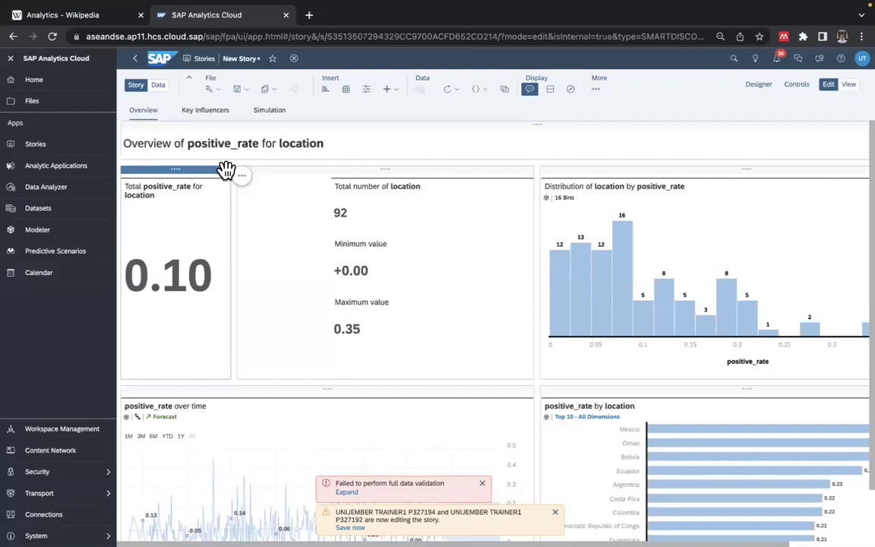
scroll(304, 240, "down", 1)
scroll(301, 236, "up", 1)
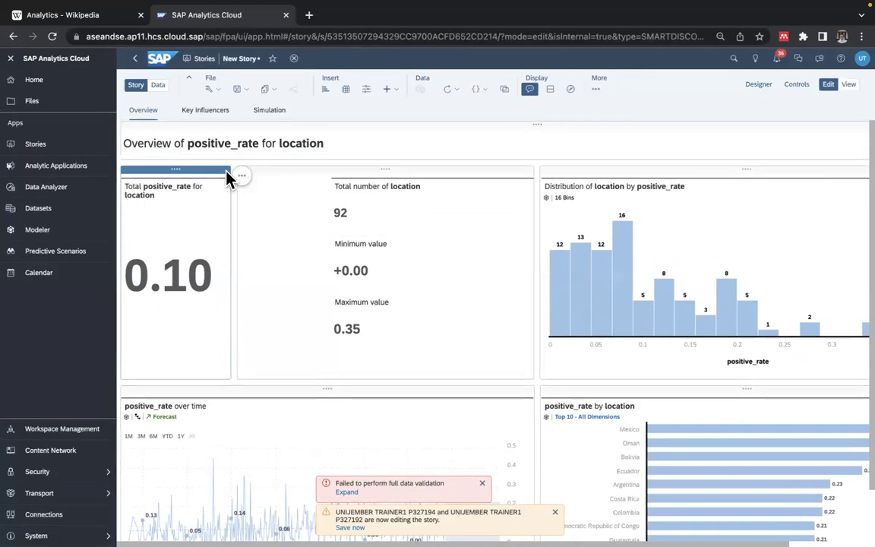
left_click_drag(230, 173, 212, 165)
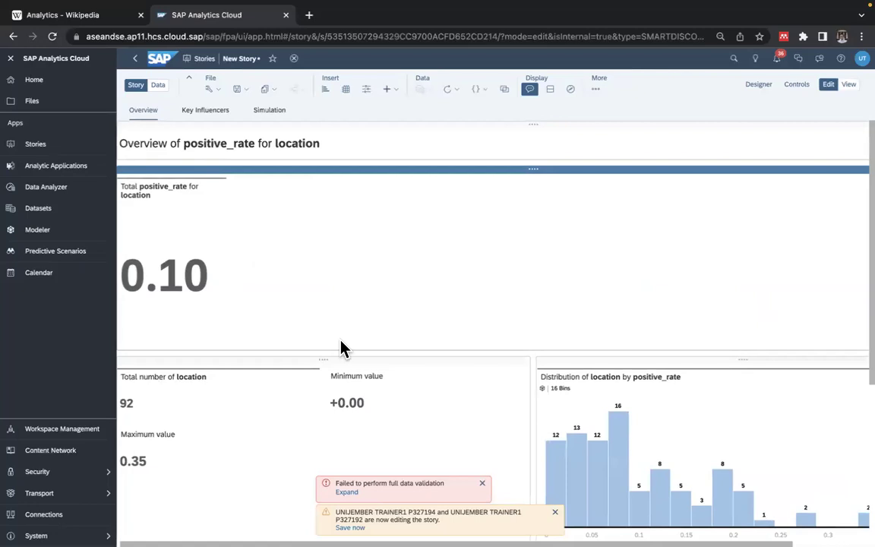
Return to the Stories start page and create a new story from a Smart Discovery.
left_click(12, 35)
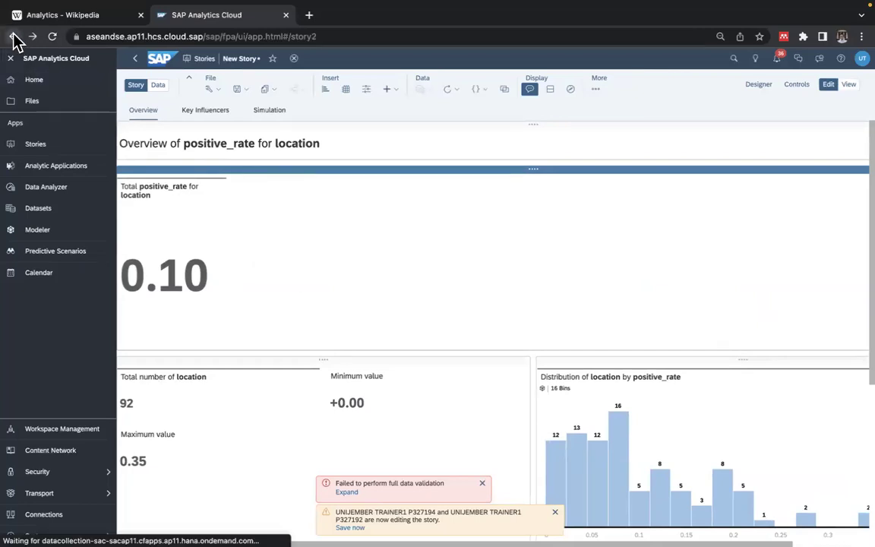
left_click(460, 188)
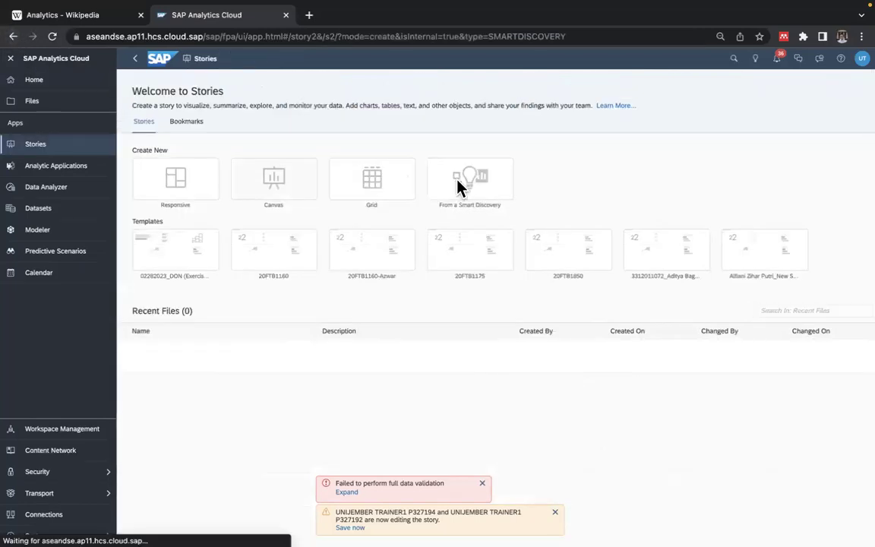
left_click(524, 437)
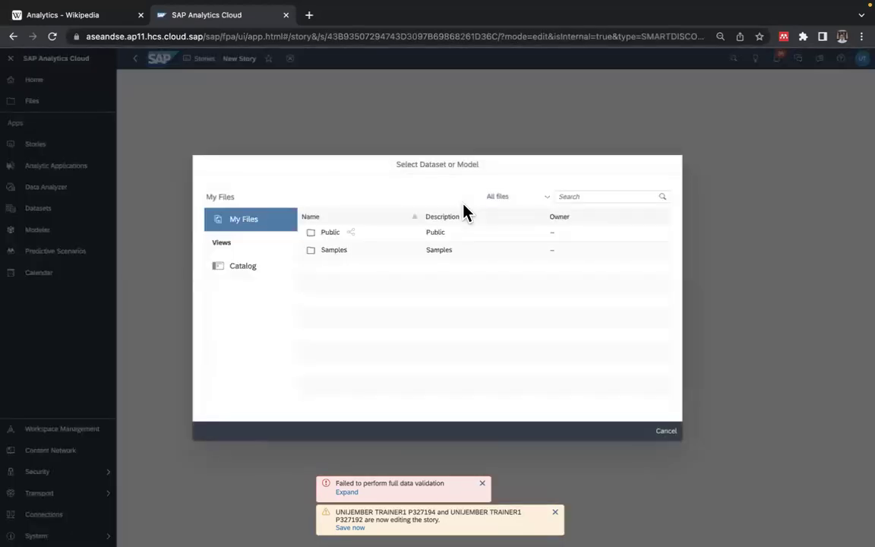
Pick the Training 2 dataset under Public > !SAVE YOUR FILE HERE > Indonesia > Universitas Jember.
left_click(329, 237)
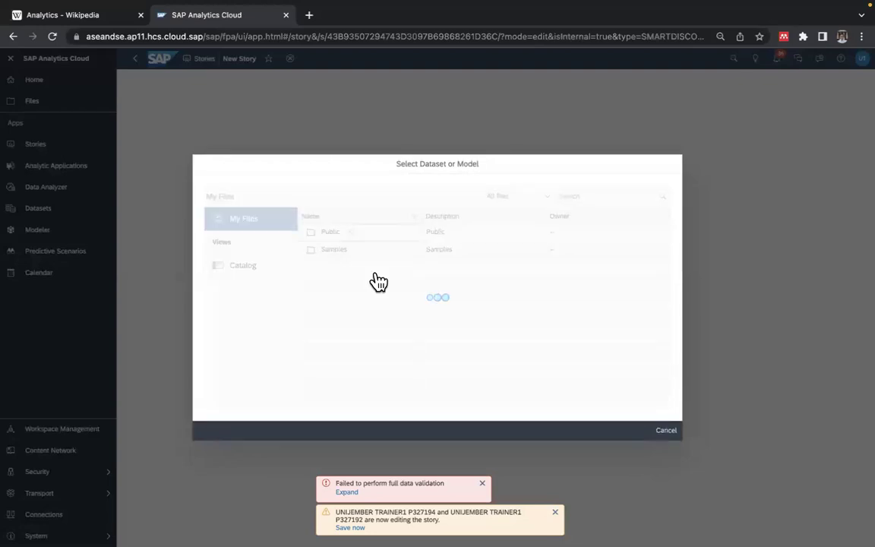
left_click(346, 250)
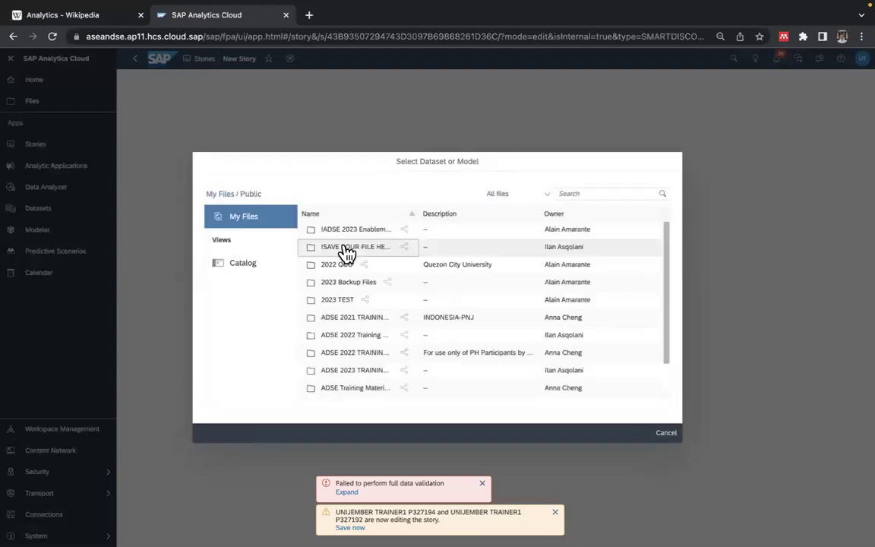
left_click(334, 300)
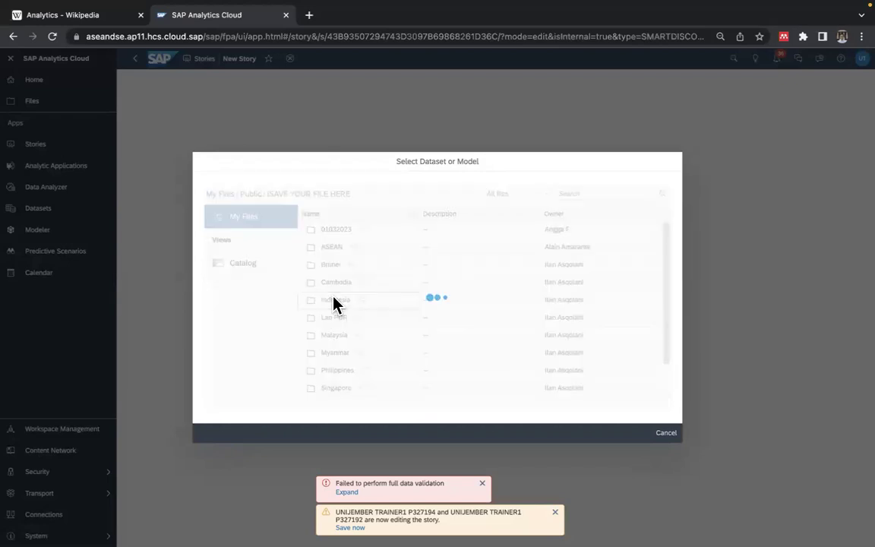
scroll(377, 307, "down", 3)
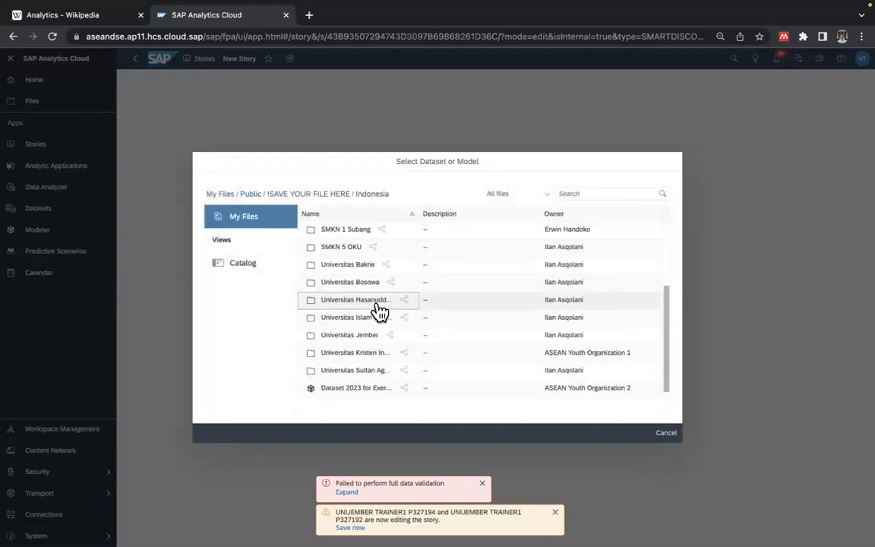
left_click(353, 336)
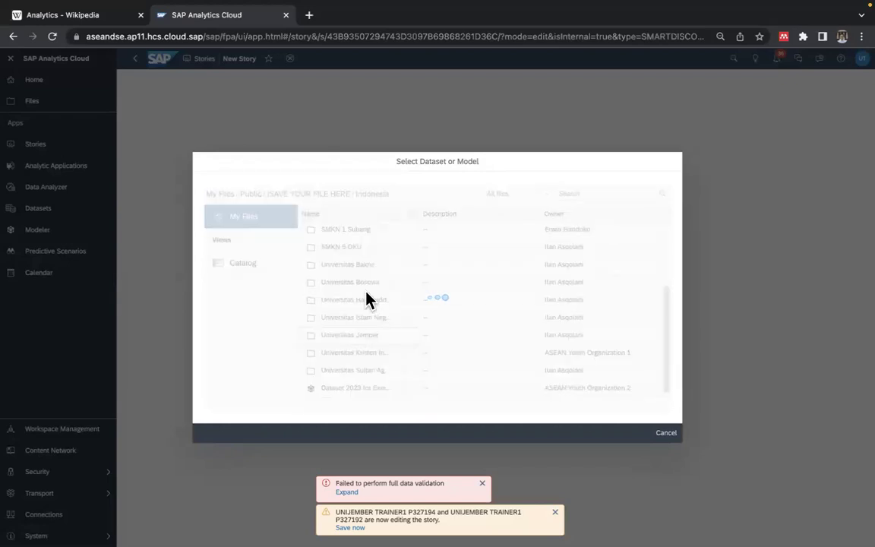
scroll(368, 355, "down", 5)
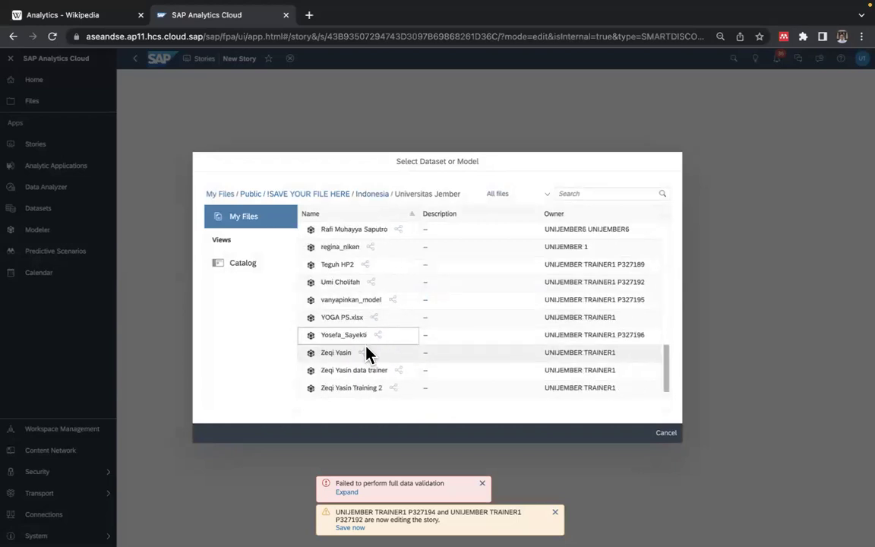
left_click(359, 389)
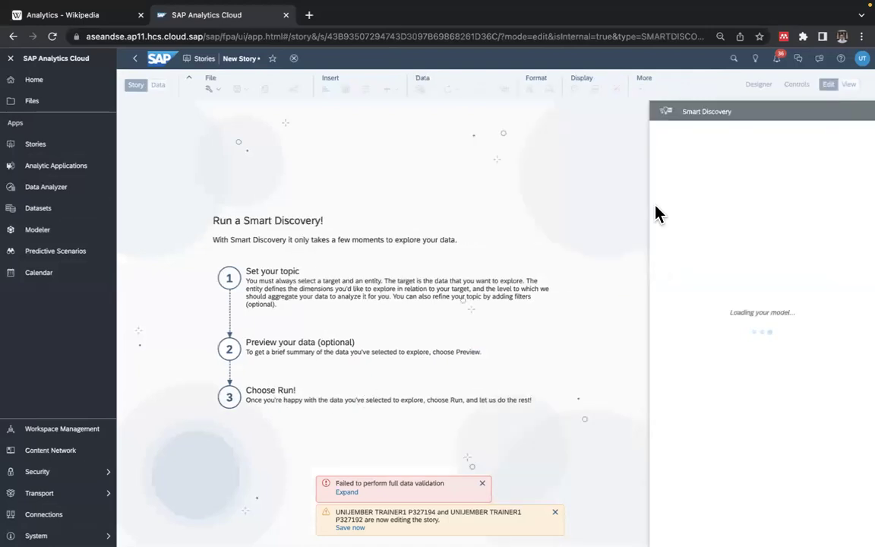
Set positive_rate as the Smart Discovery target measure.
left_click(668, 176)
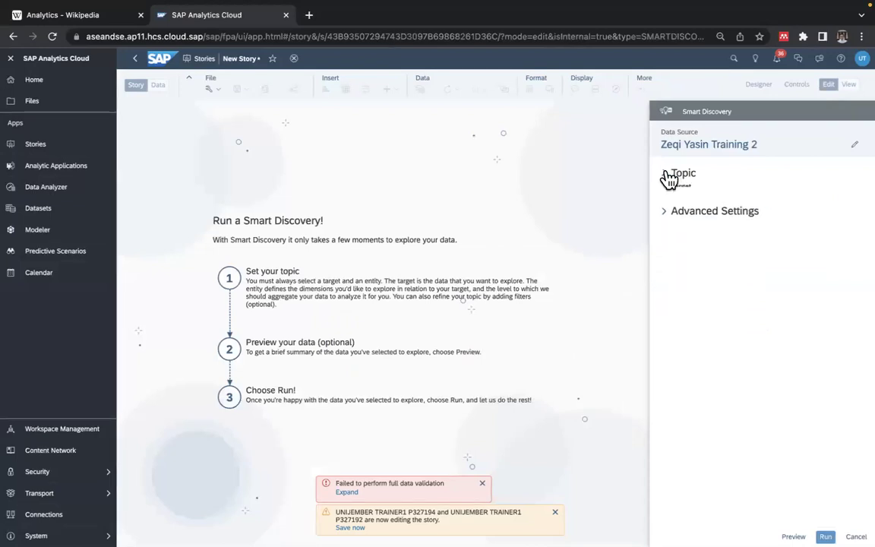
left_click(669, 176)
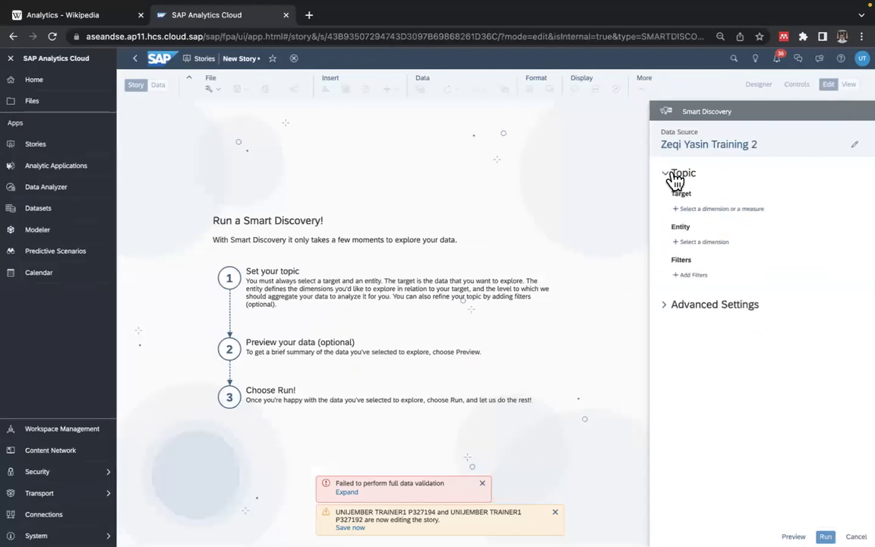
left_click(707, 212)
scroll(752, 316, "down", 4)
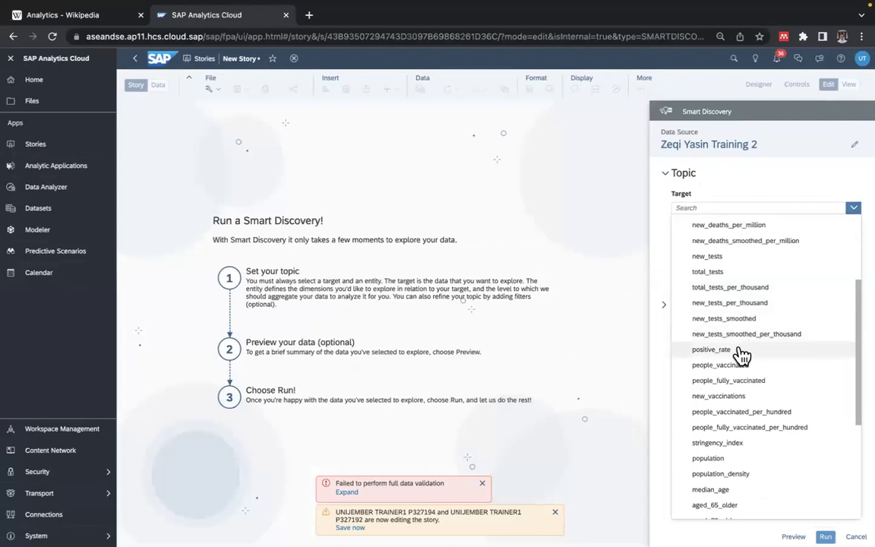
scroll(742, 355, "down", 5)
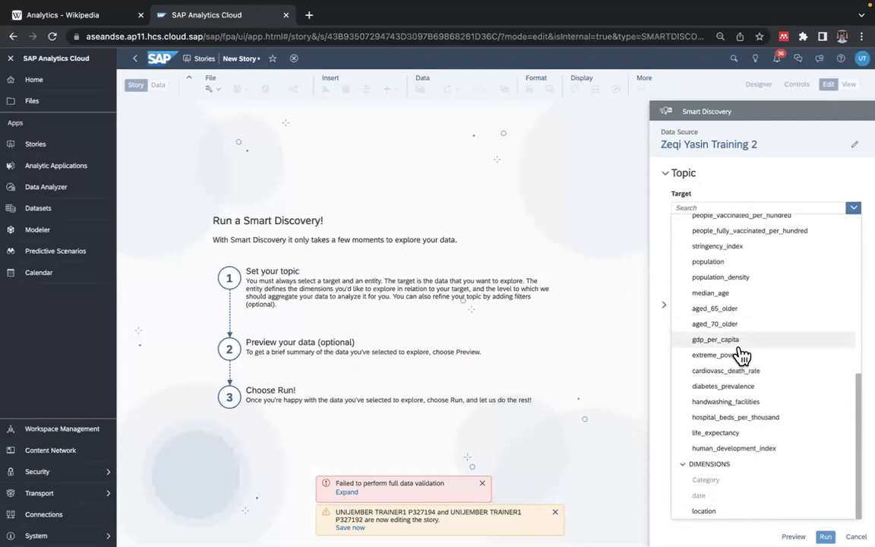
scroll(742, 355, "up", 4)
scroll(742, 355, "up", 1)
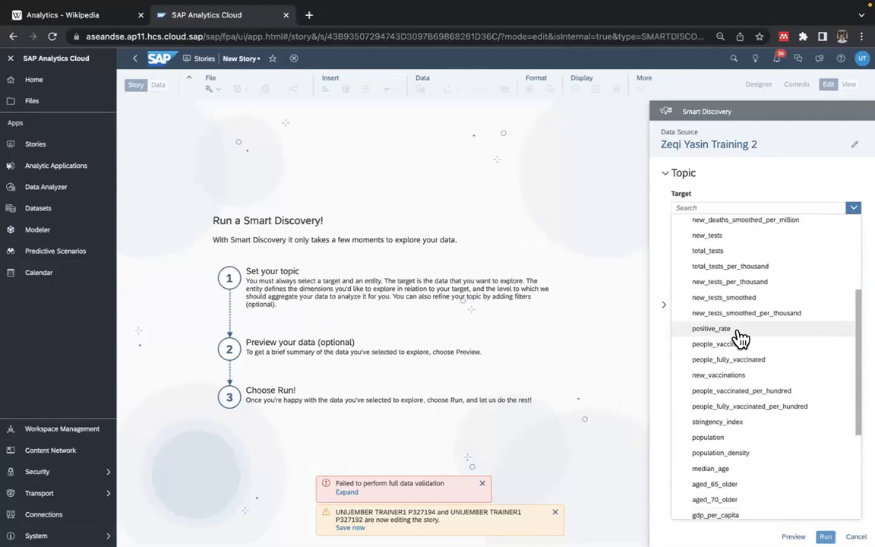
left_click(712, 329)
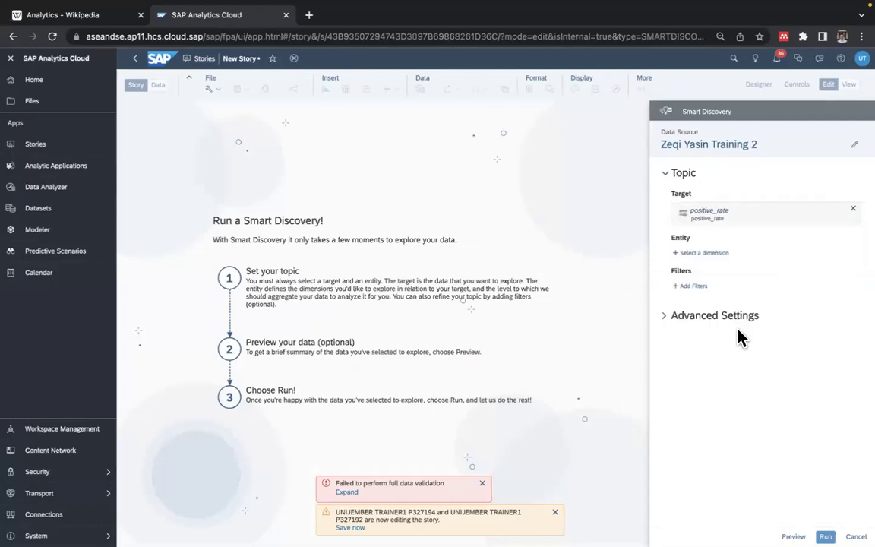
Choose location as the entity, leave filters empty, and run the Smart Discovery.
left_click(714, 258)
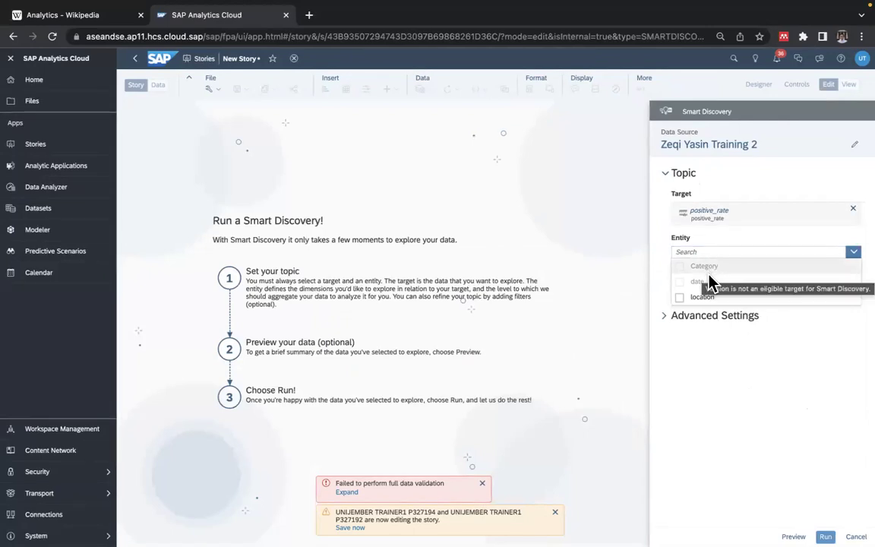
left_click(703, 302)
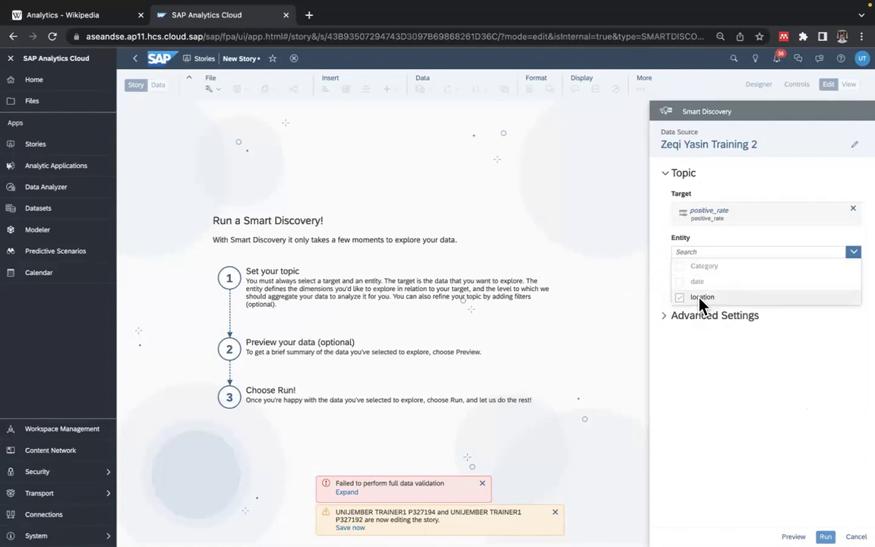
left_click(704, 363)
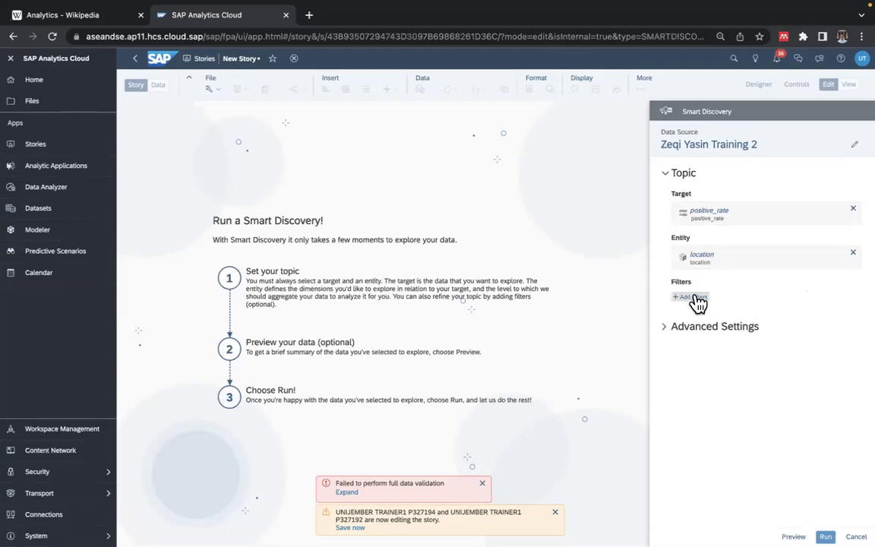
left_click(694, 297)
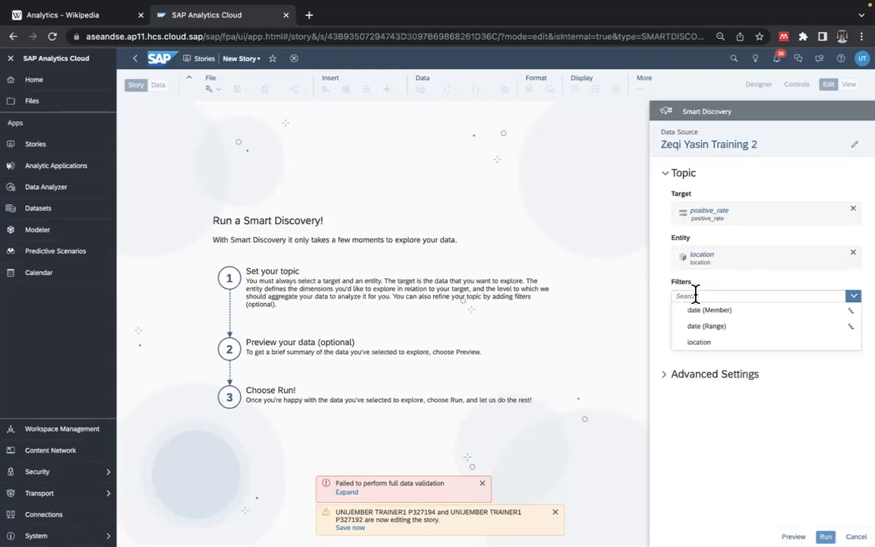
left_click(737, 417)
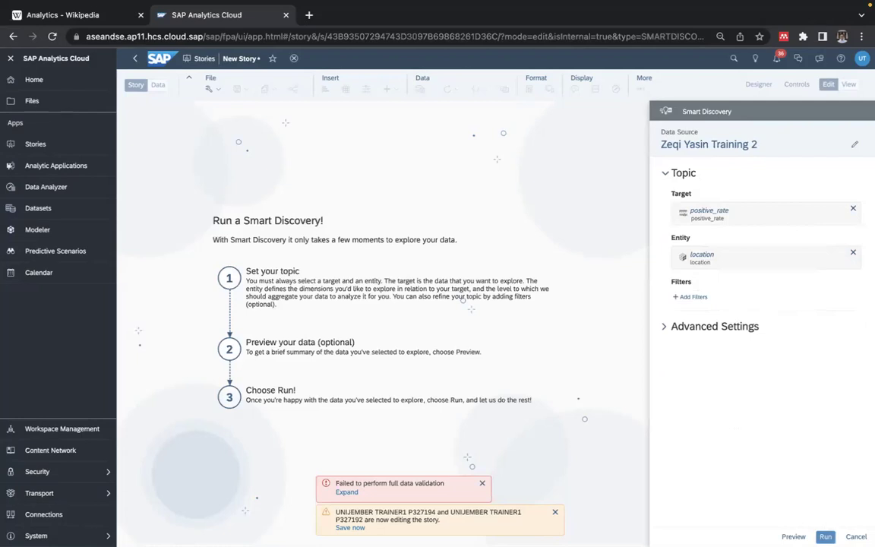
left_click(825, 537)
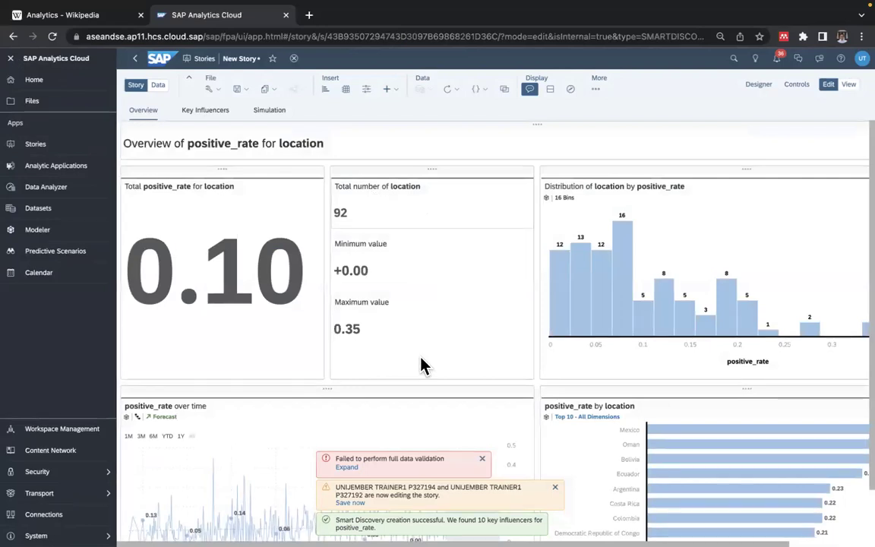
Review the overview (total 0.10, 92 locations), then return to the Stories start page.
scroll(424, 364, "down", 1)
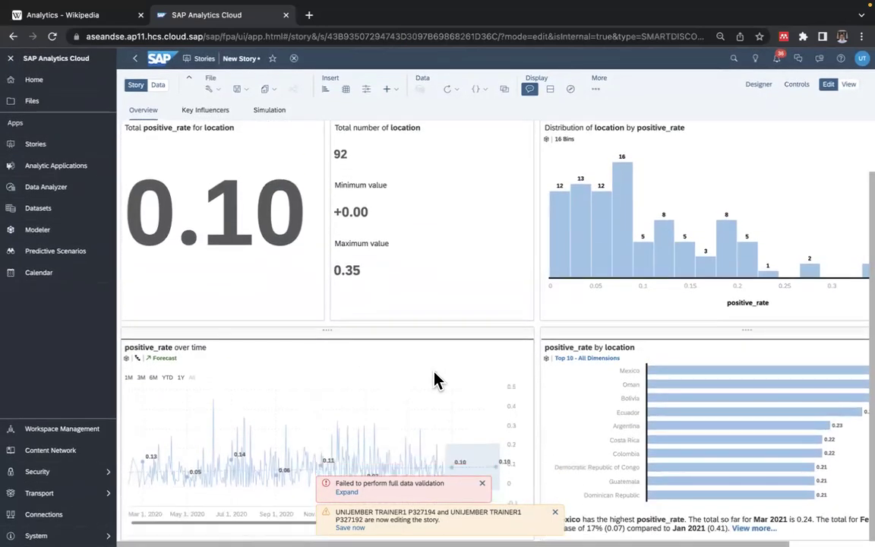
scroll(434, 373, "up", 1)
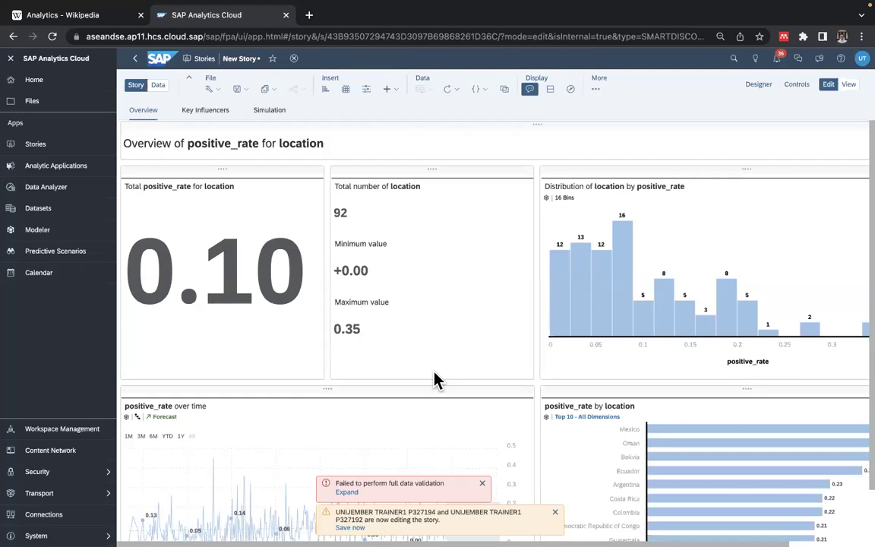
scroll(437, 380, "down", 1)
scroll(437, 380, "up", 1)
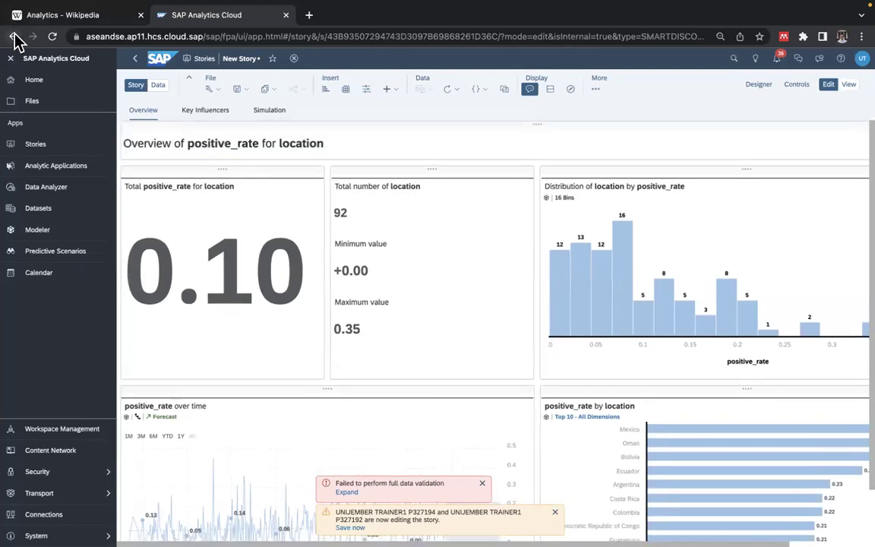
left_click(14, 37)
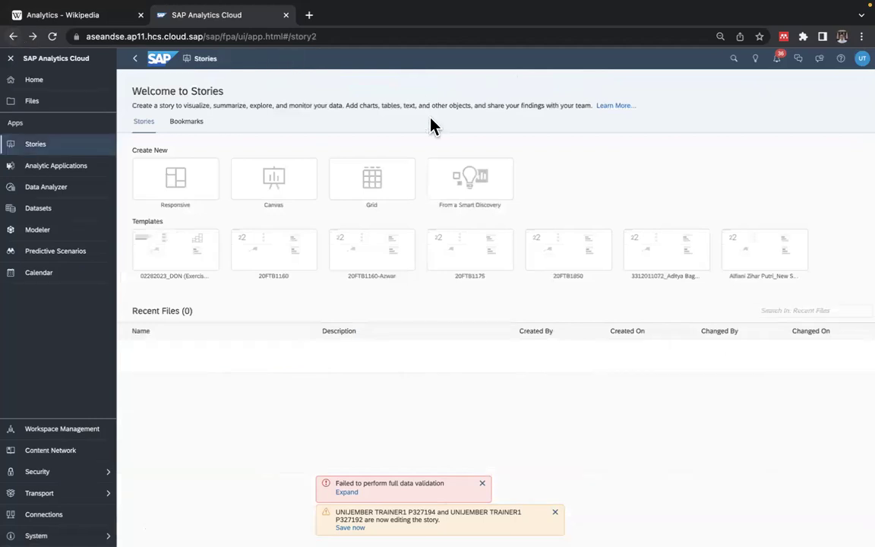
Create a classic-design Smart Discovery story on the original dataset in Public > !SAVE YOUR FILE HERE > Indonesia > Universitas Jember.
left_click(466, 188)
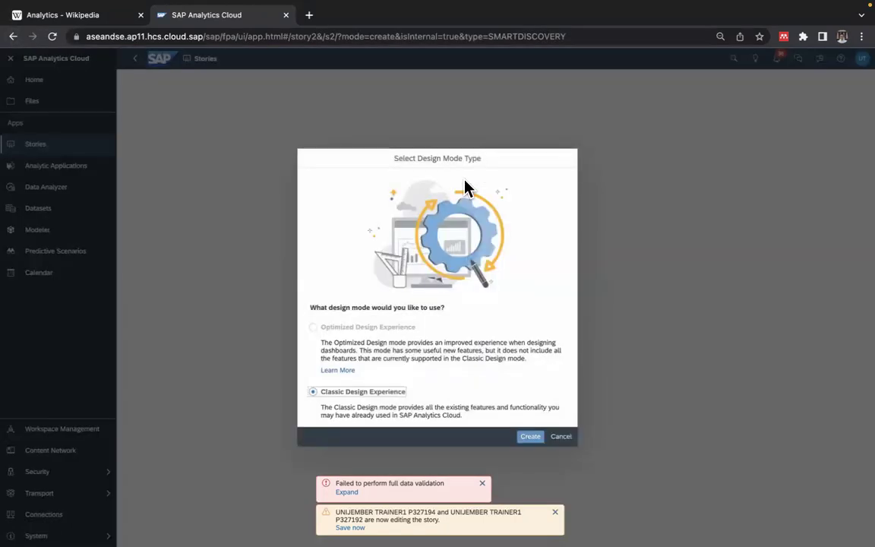
left_click(529, 439)
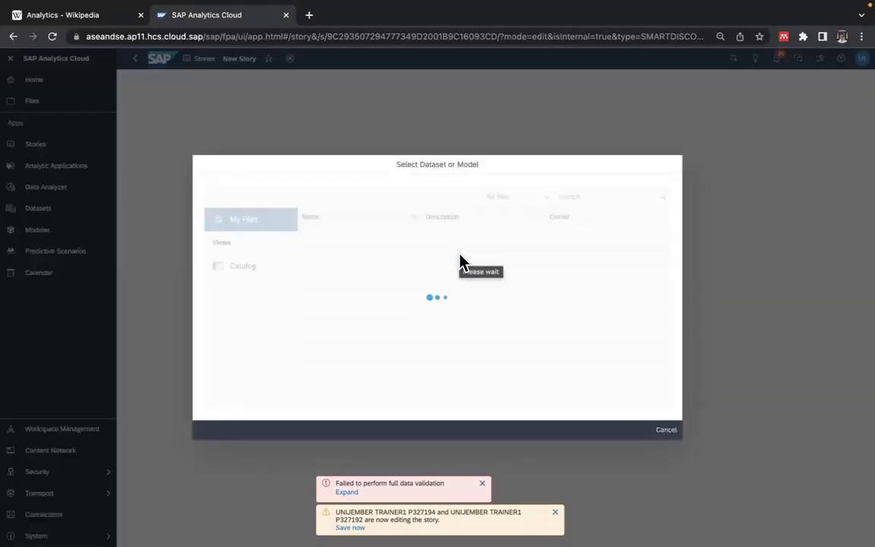
left_click(331, 234)
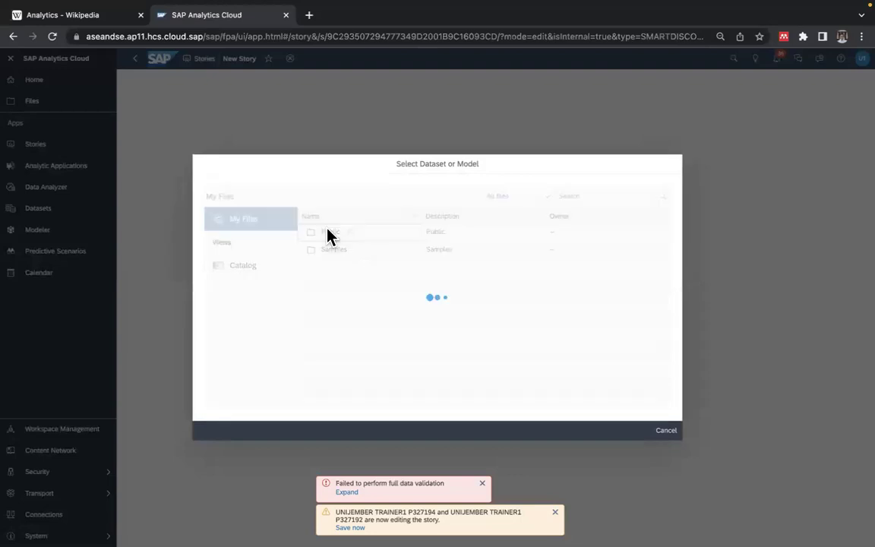
left_click(336, 249)
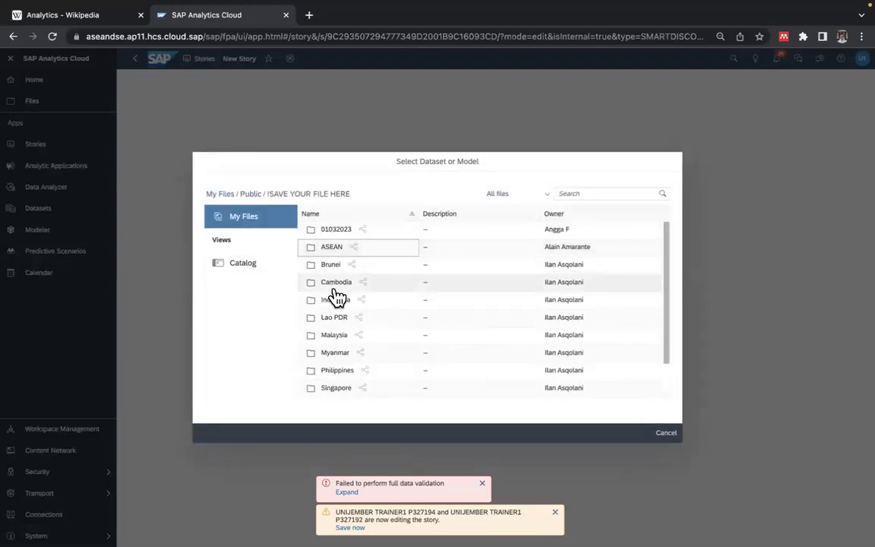
left_click(336, 300)
scroll(371, 300, "down", 3)
left_click(365, 347)
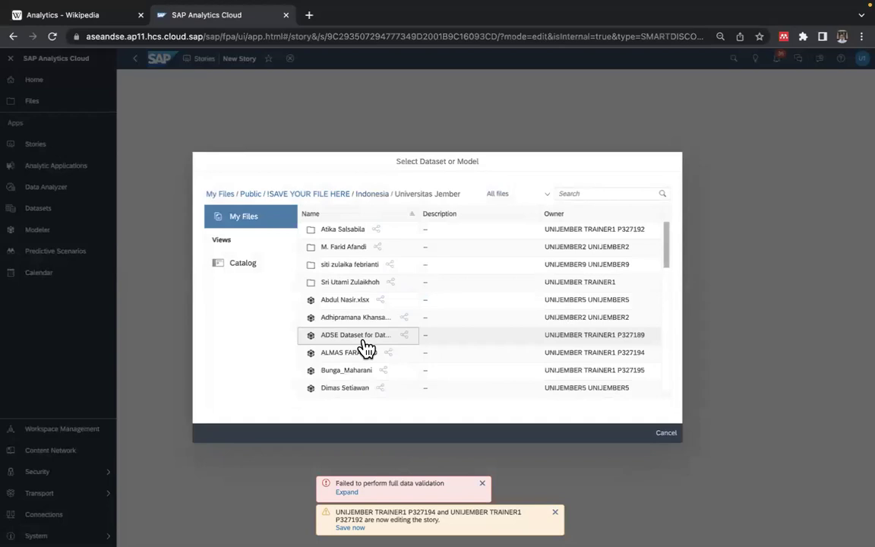
scroll(367, 346, "down", 10)
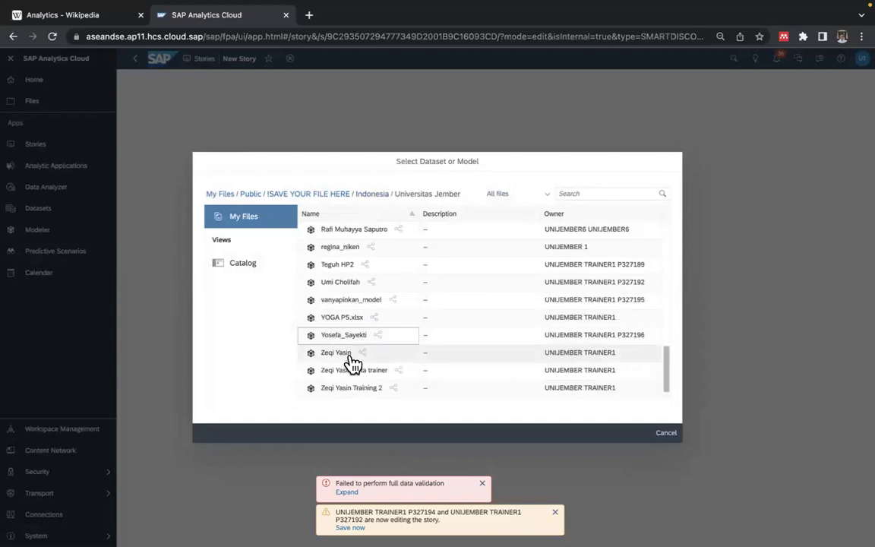
left_click(338, 358)
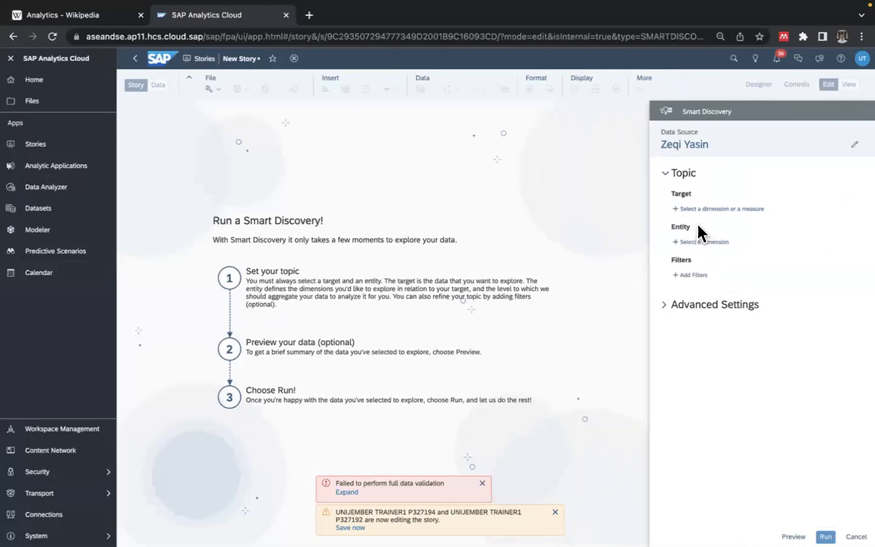
Set the Smart Discovery target to positive_rate and the entity to location.
left_click(694, 209)
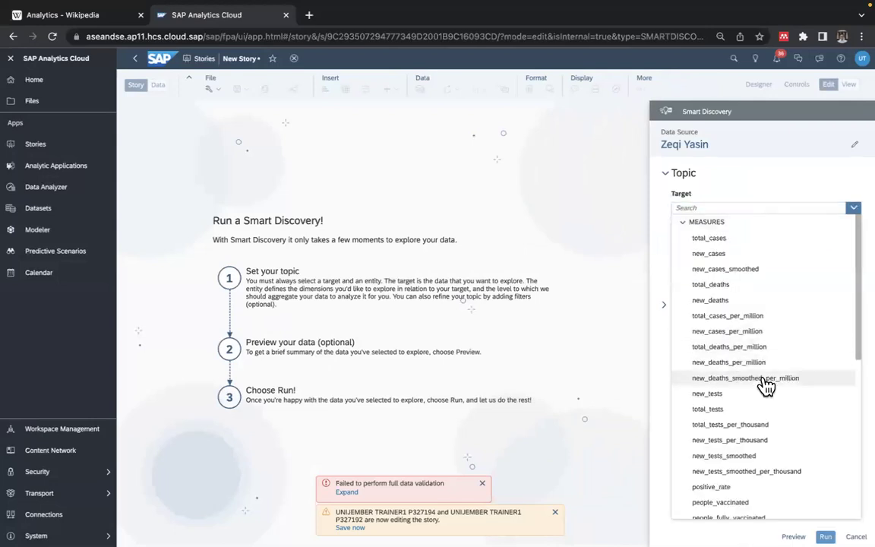
left_click(736, 490)
left_click(711, 253)
left_click(705, 298)
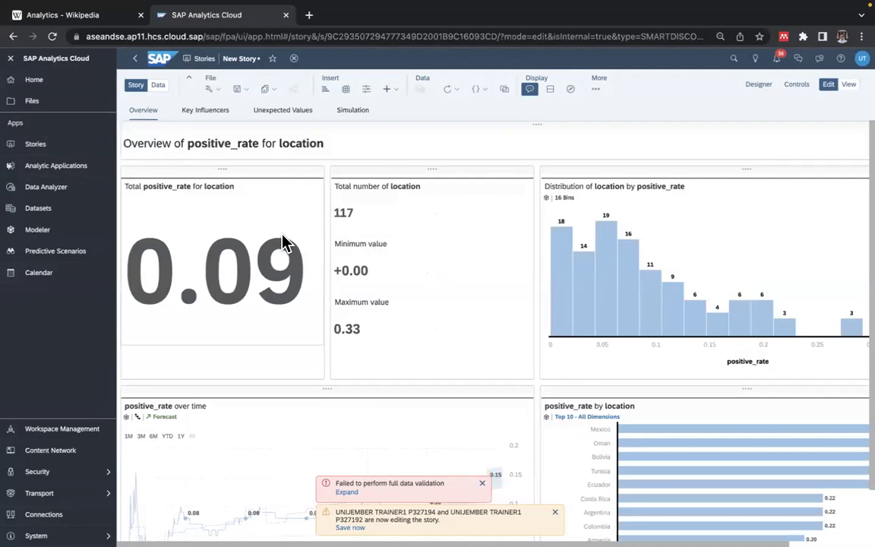
scroll(285, 242, "down", 1)
scroll(285, 242, "up", 1)
scroll(285, 242, "down", 1)
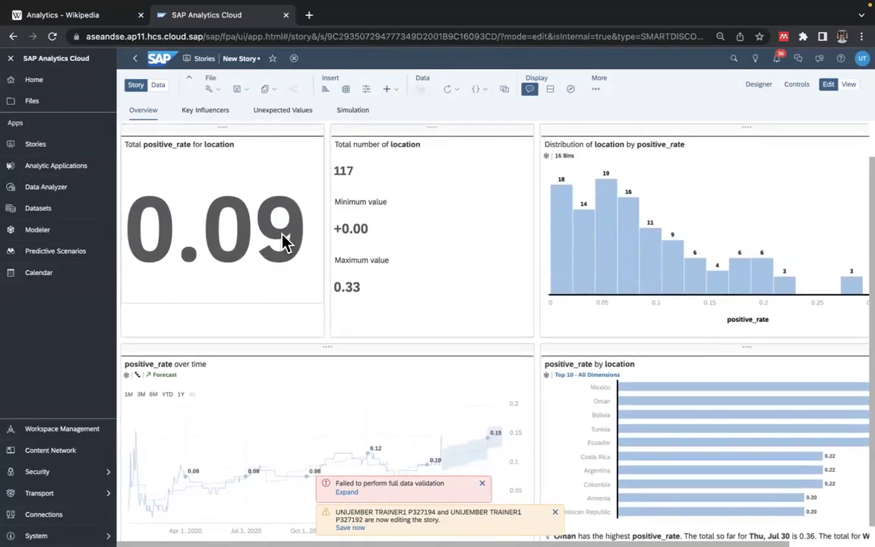
scroll(284, 242, "up", 1)
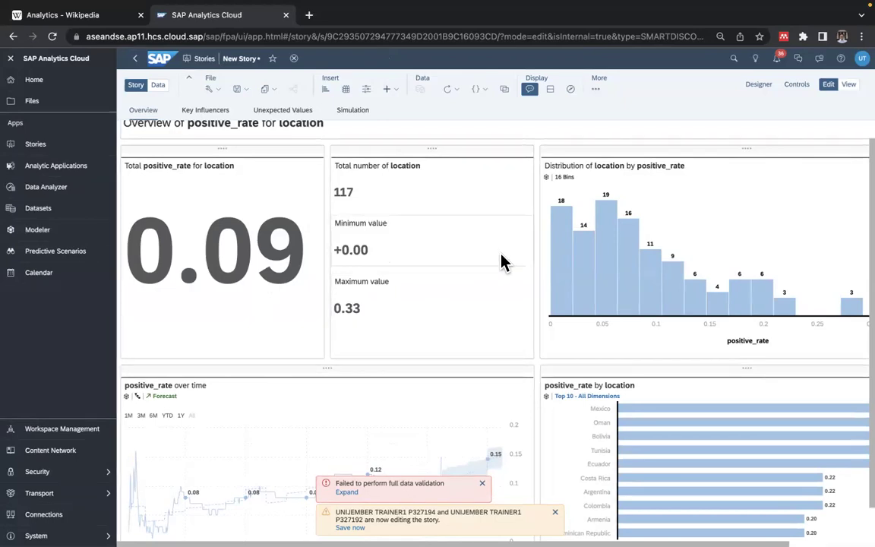
scroll(648, 266, "right", 2)
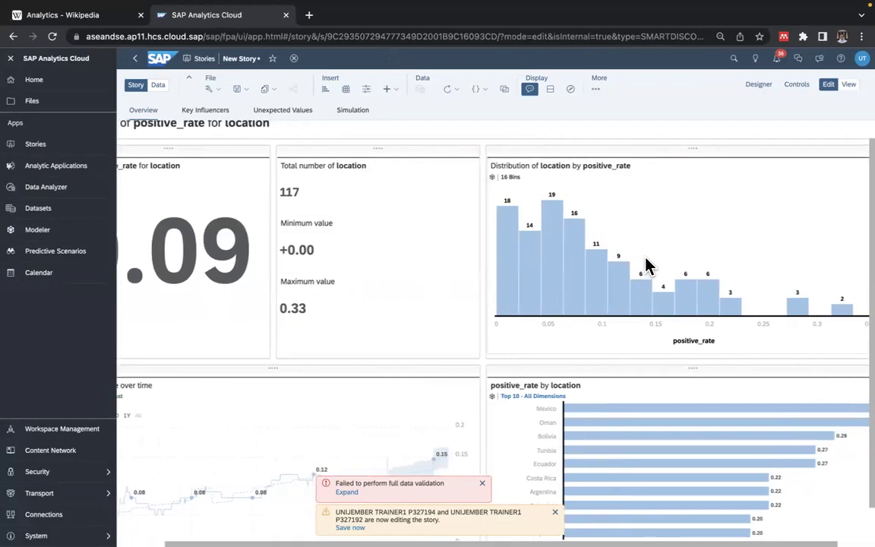
scroll(604, 253, "right", 1)
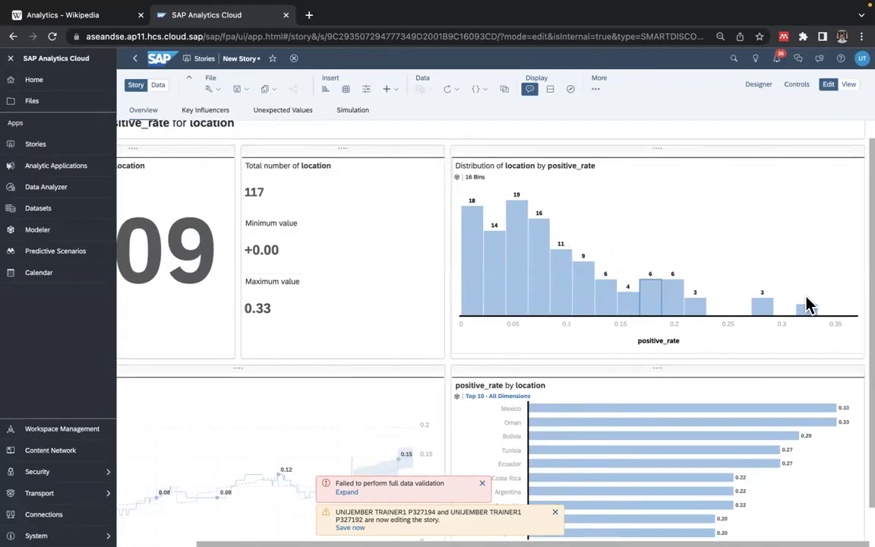
mouse_move(811, 311)
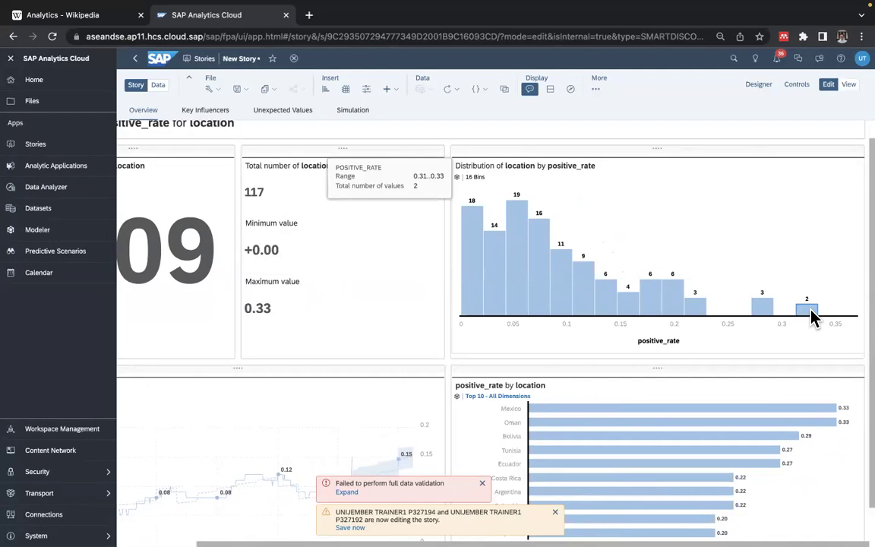
mouse_move(519, 278)
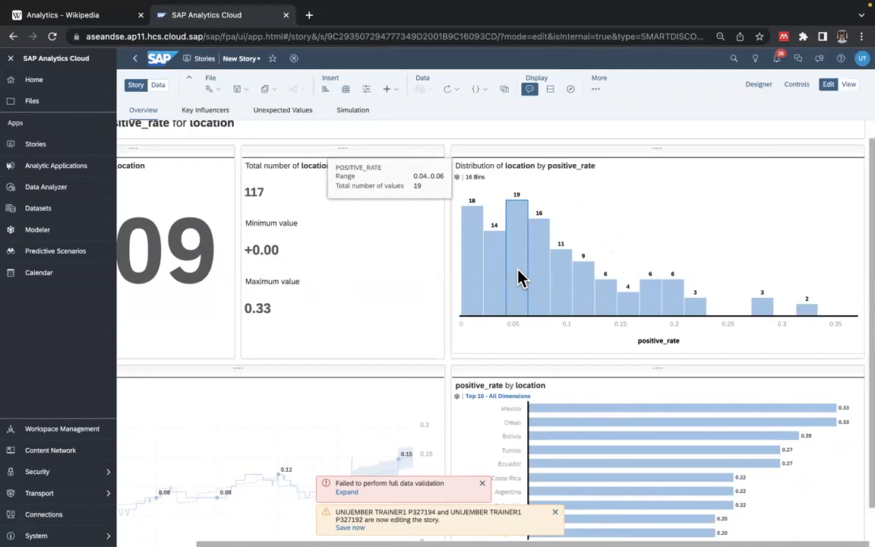